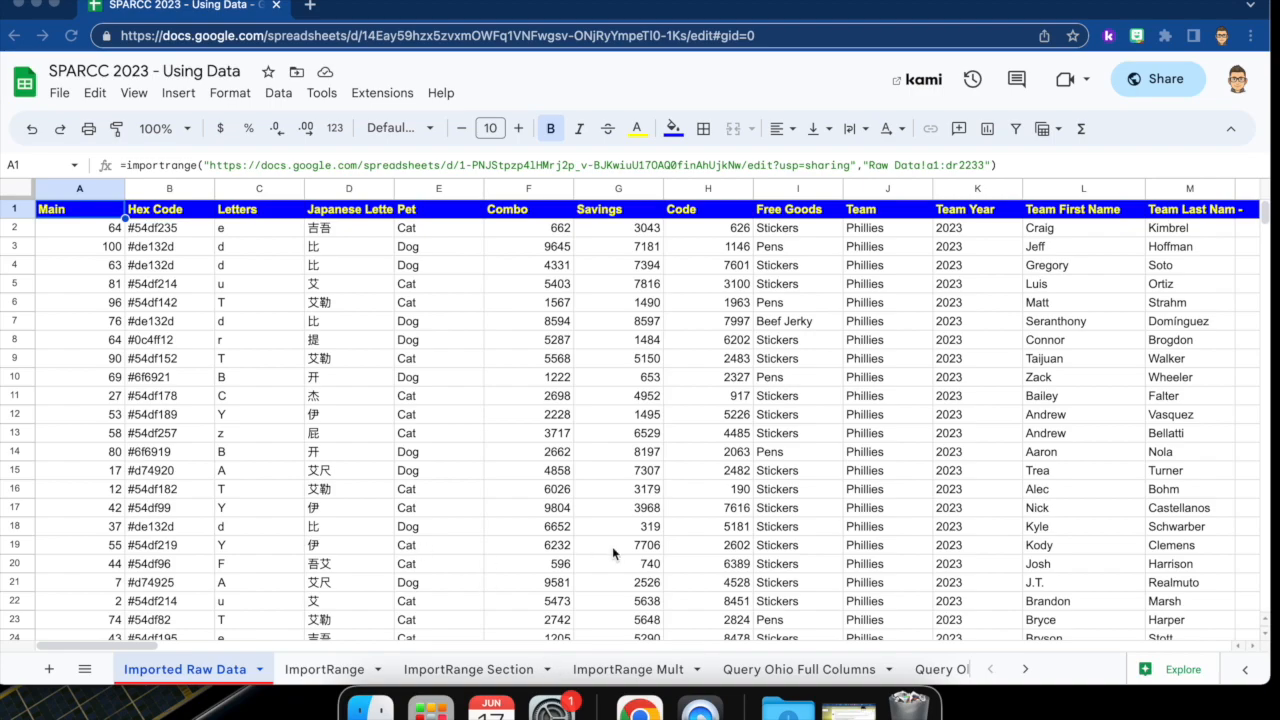
Look across all columns of the Imported Raw Data sheet, from Main through Pets Allowed
scroll(612, 546, "right", 10)
scroll(612, 546, "right", 20)
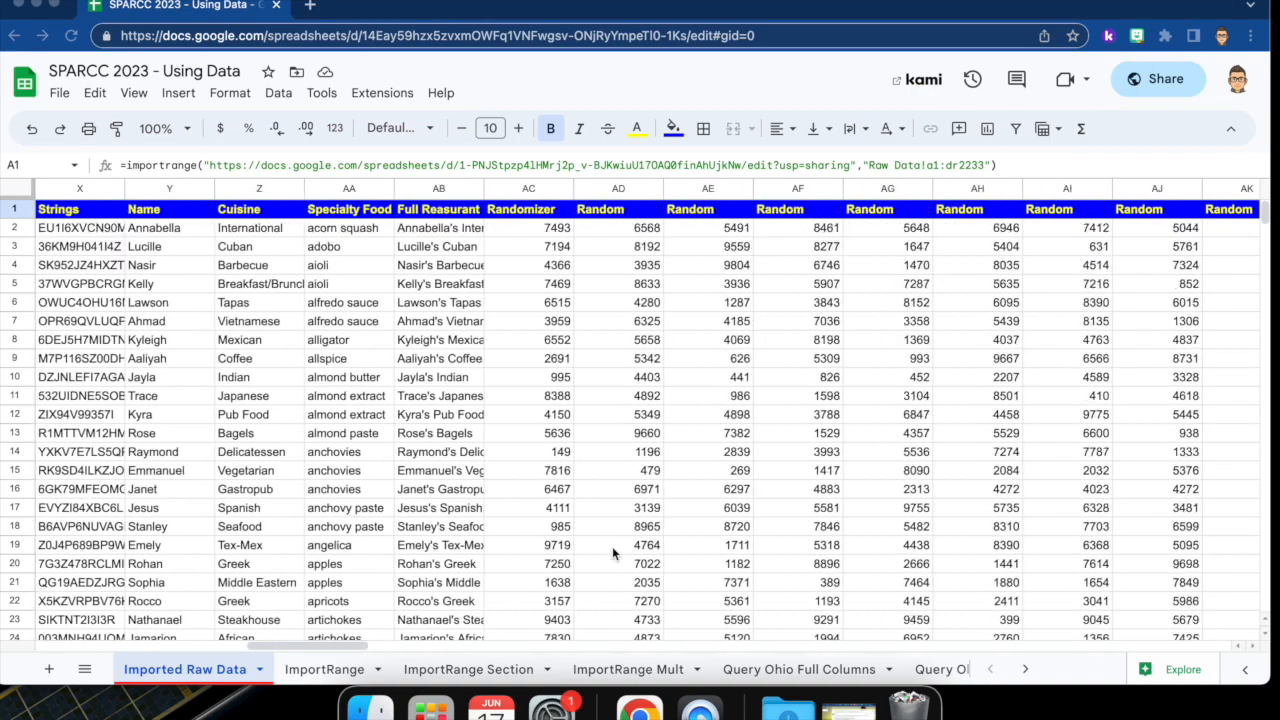
scroll(612, 546, "right", 13)
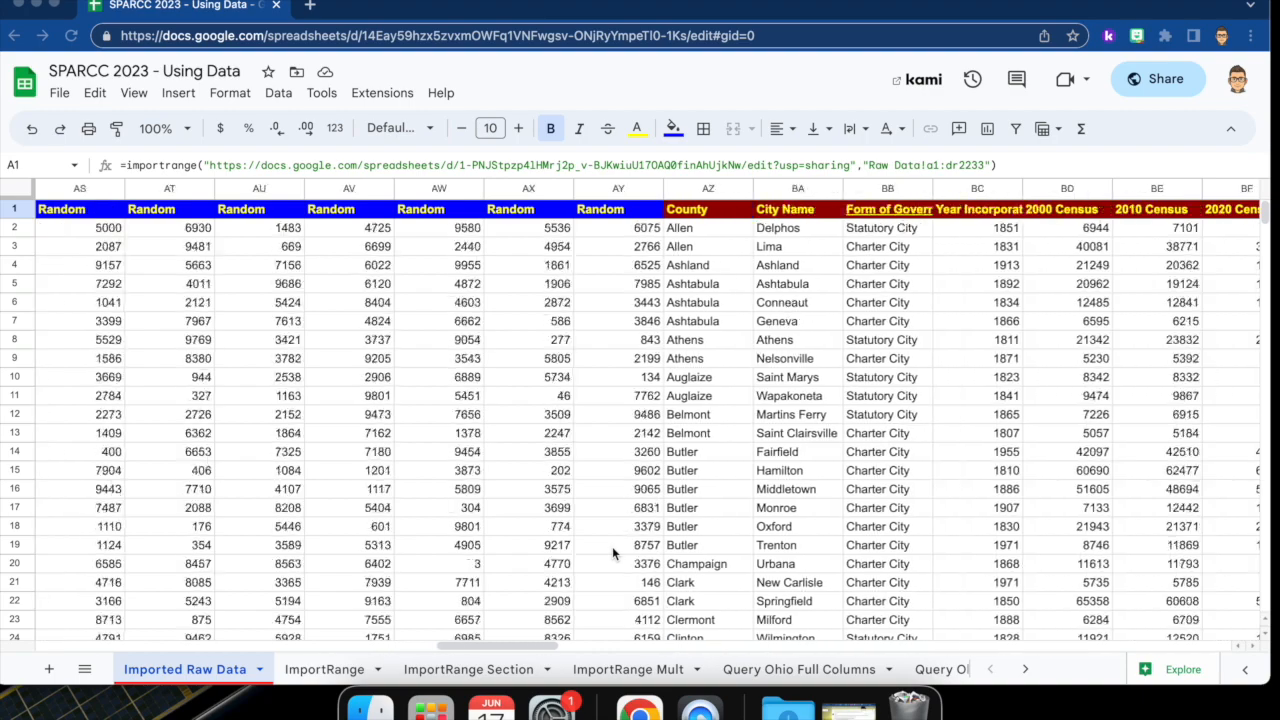
scroll(612, 546, "right", 20)
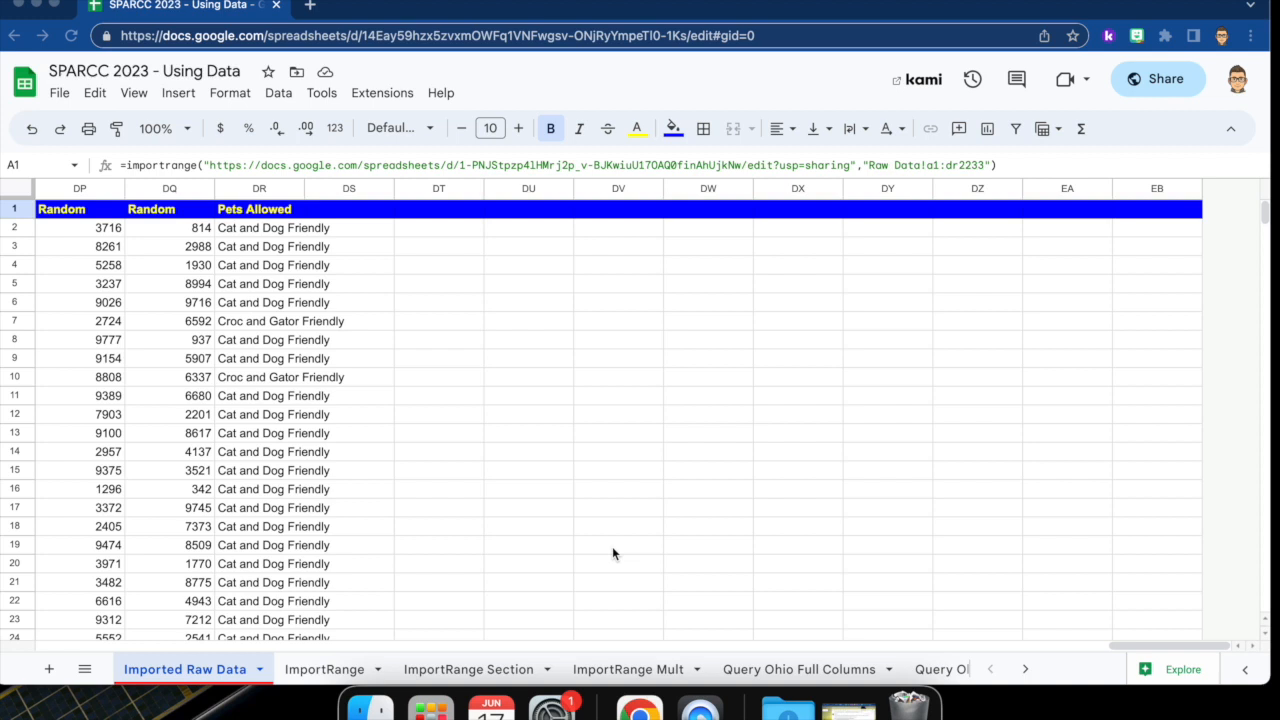
scroll(613, 553, "left", 20)
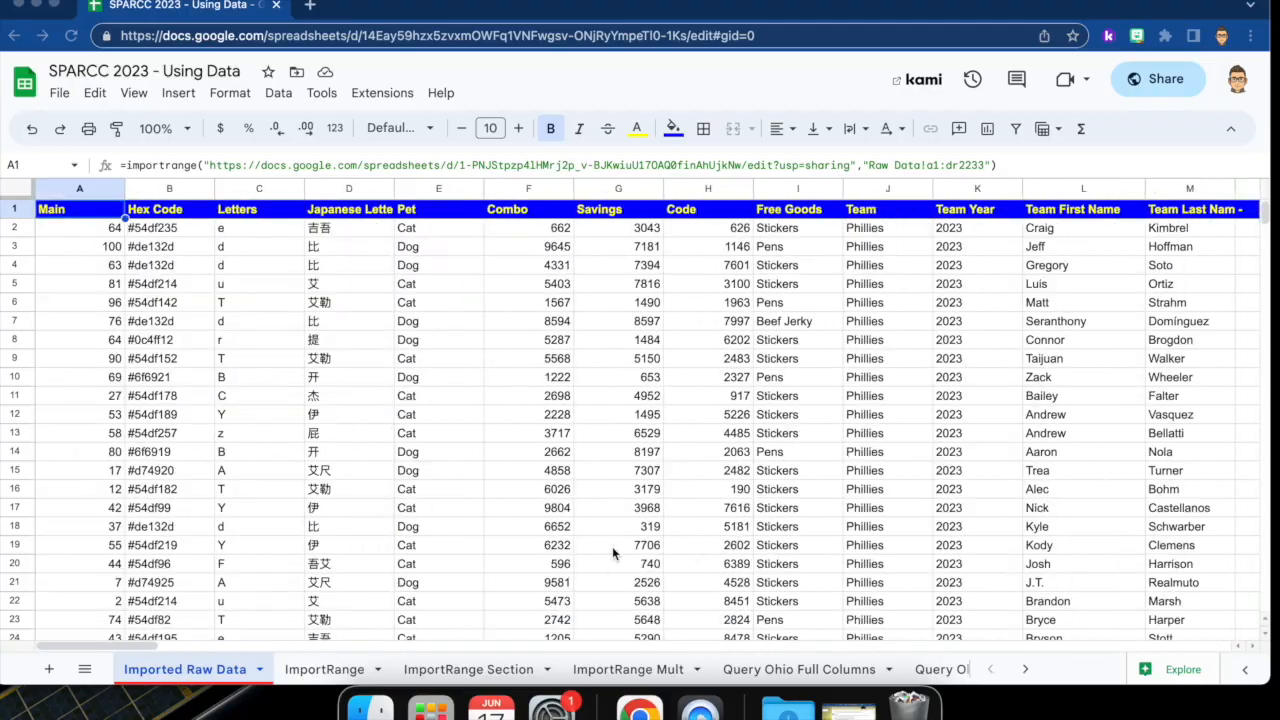
Look down through the rows of the Imported Raw Data sheet and return to the header row
scroll(352, 505, "down", 20)
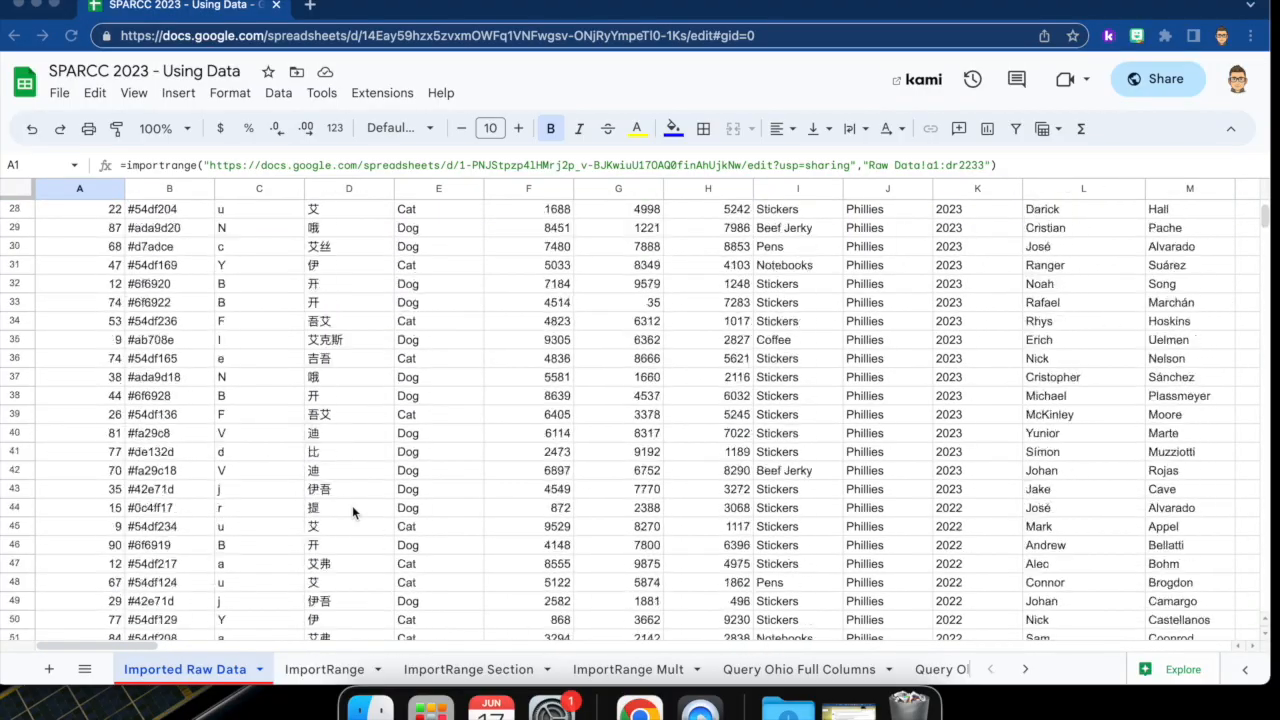
scroll(352, 505, "down", 20)
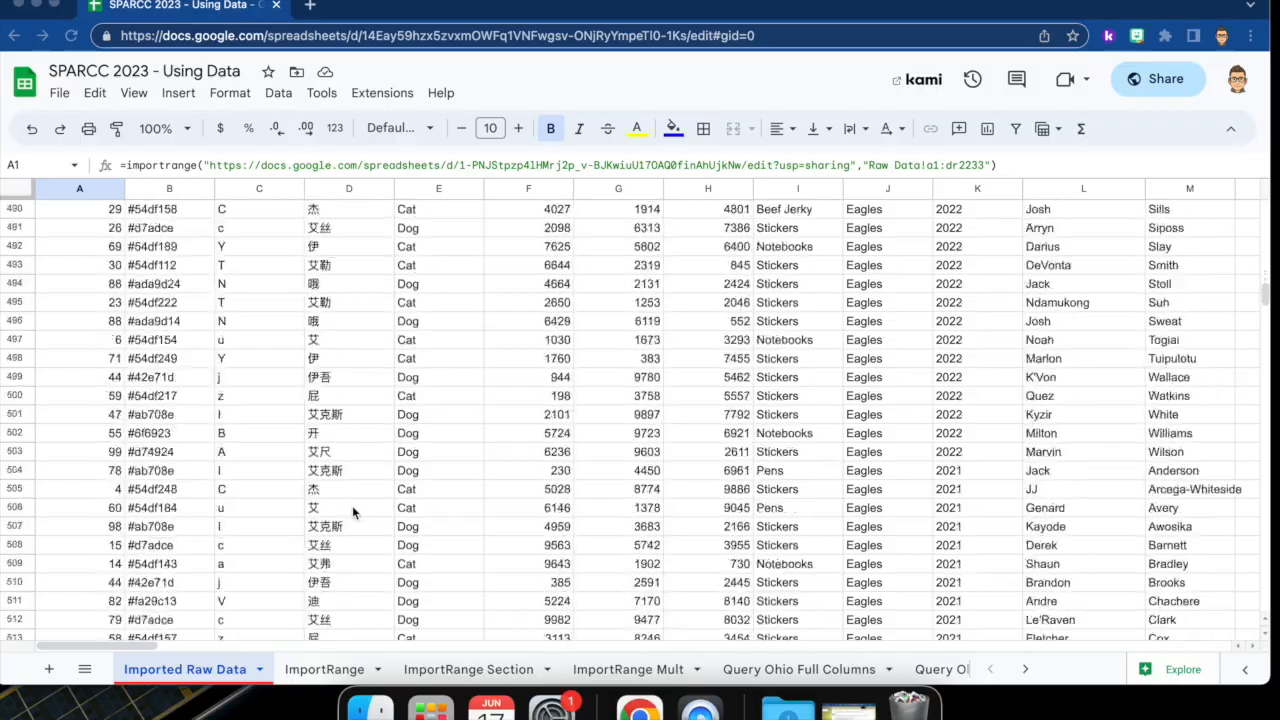
scroll(352, 505, "down", 20)
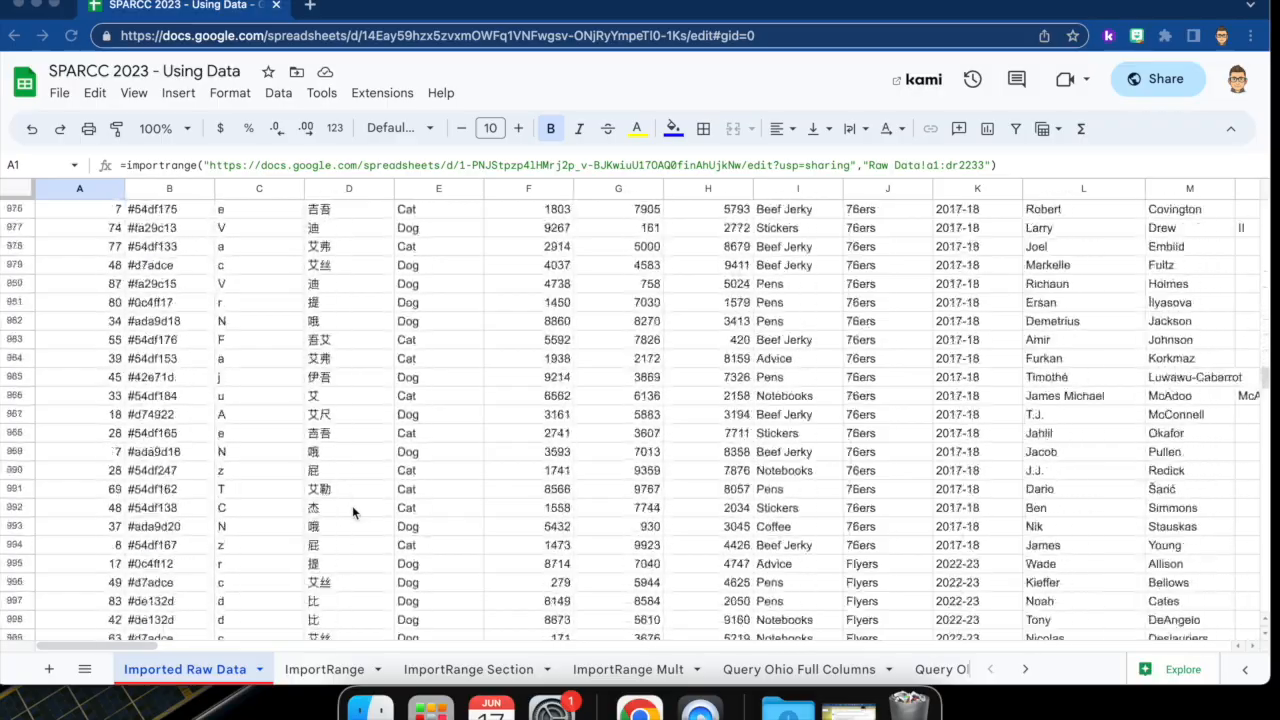
scroll(352, 505, "down", 20)
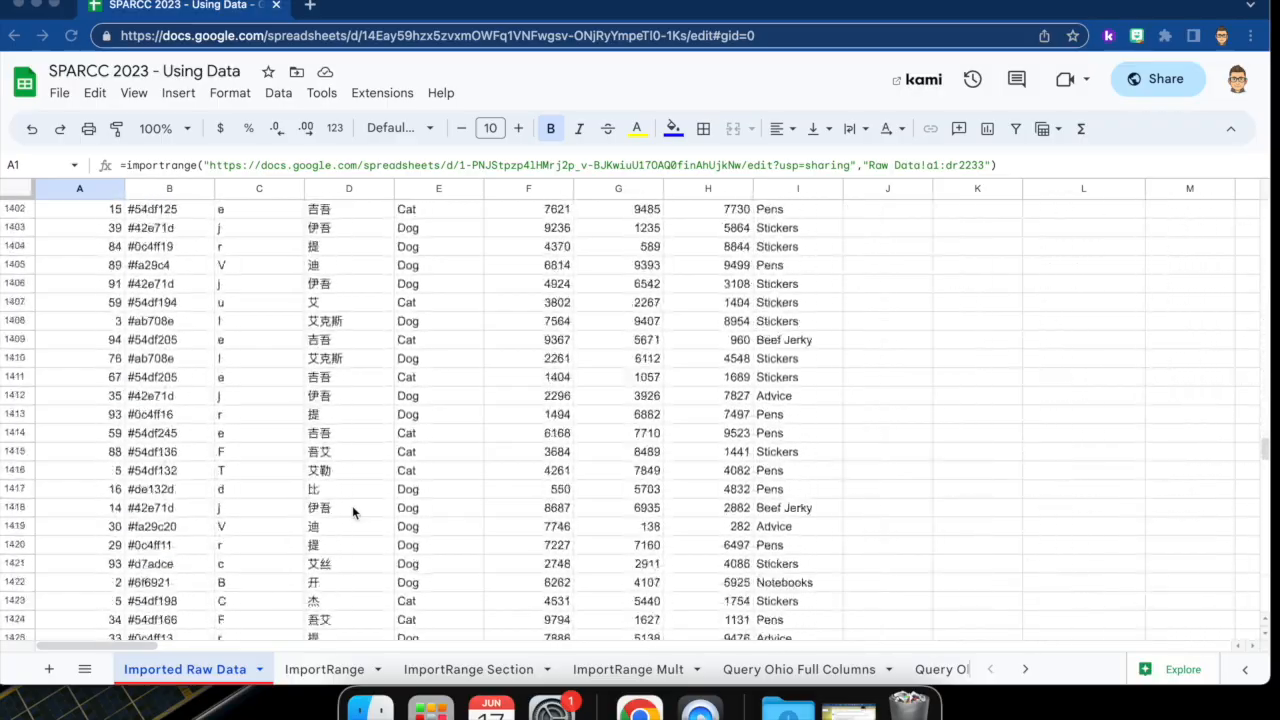
scroll(352, 505, "up", 20)
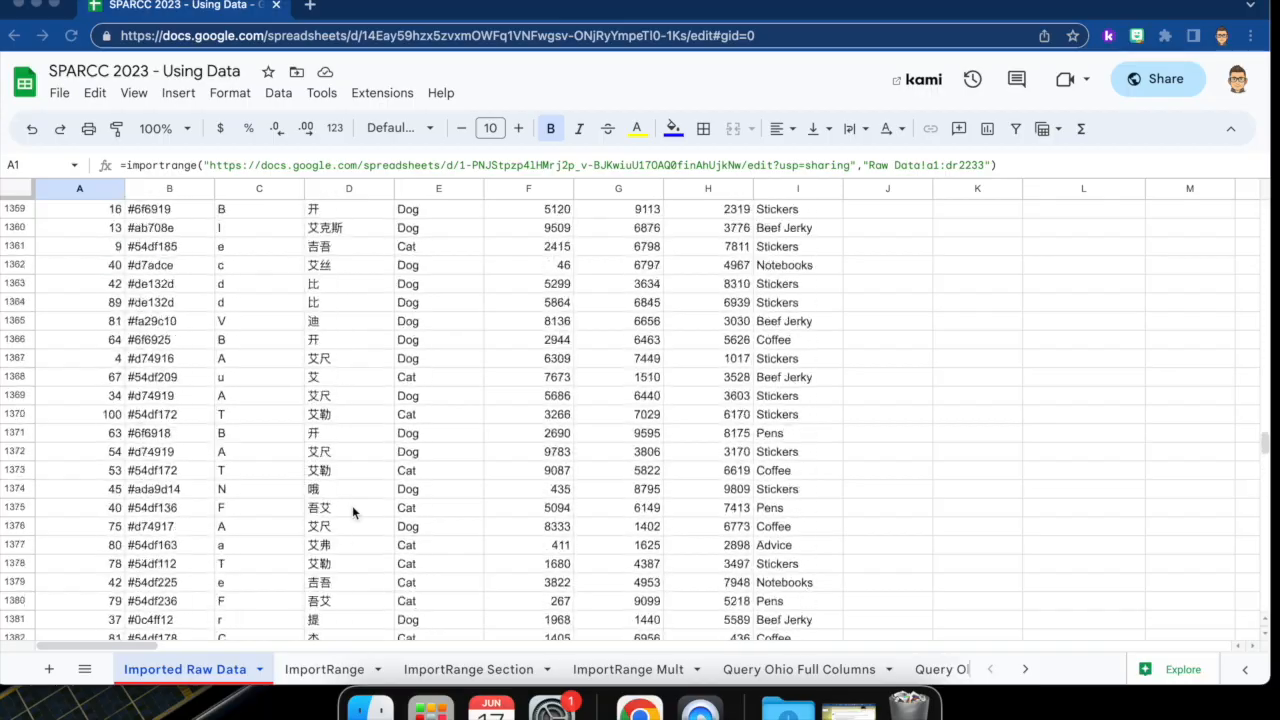
scroll(1165, 632, "up", 20)
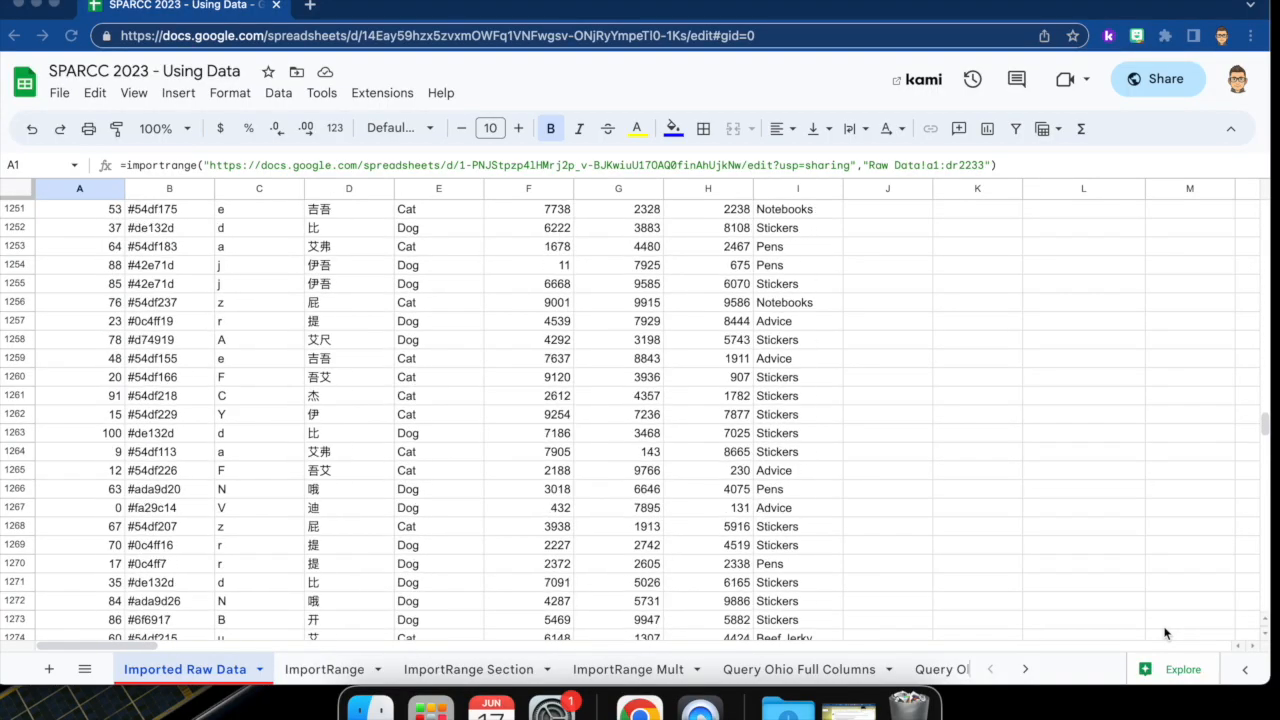
scroll(1165, 632, "up", 20)
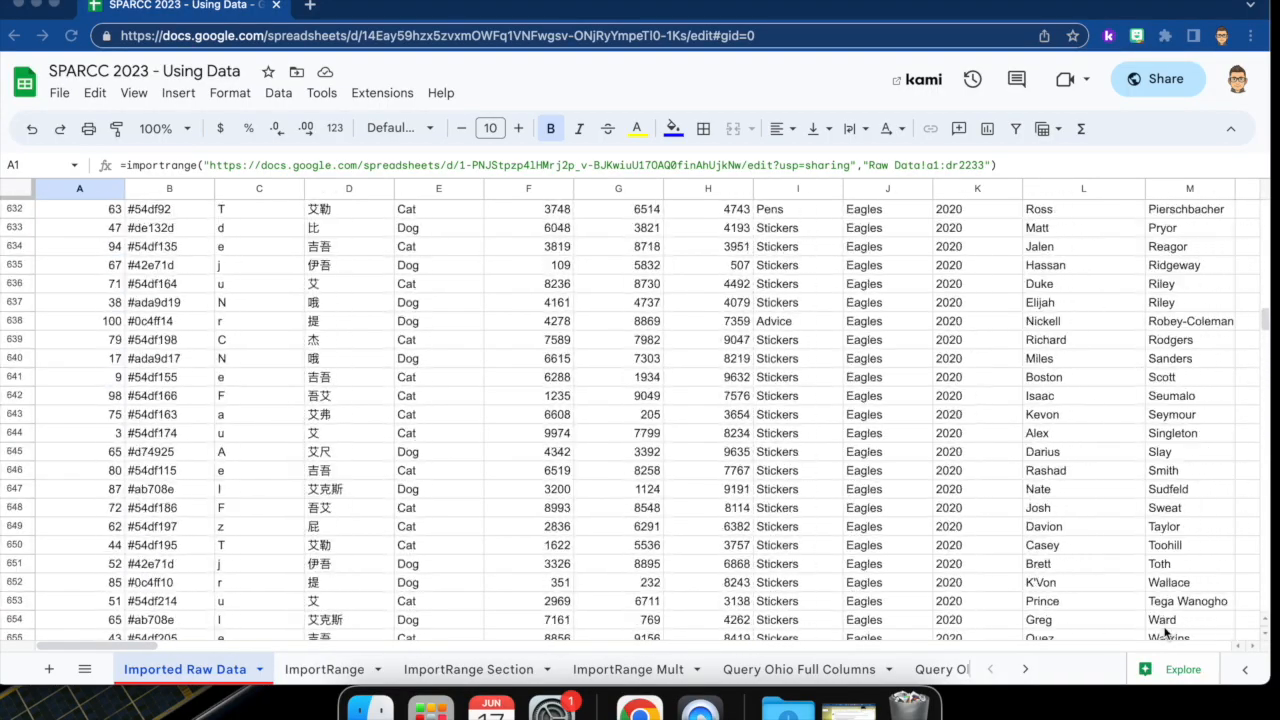
scroll(1165, 632, "up", 20)
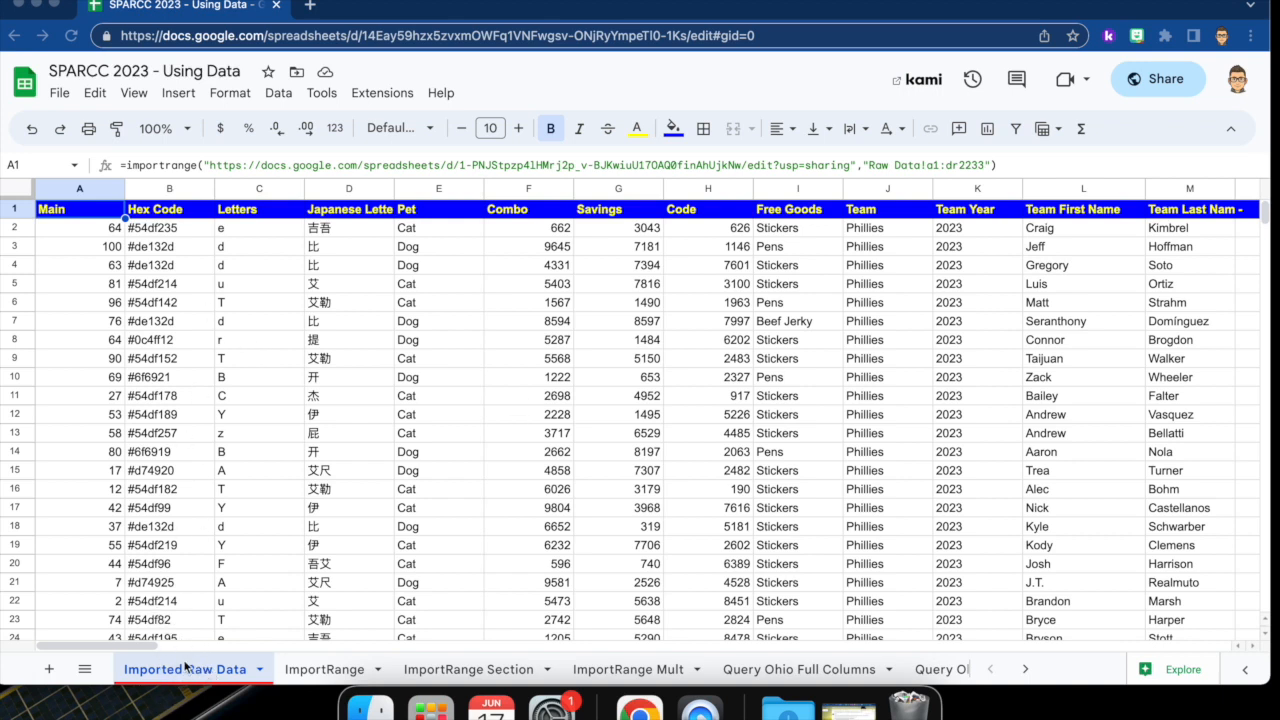
Open the ImportRange sheet and read the enlarged importrange formula in cell A1, including its source URL and range
left_click(330, 672)
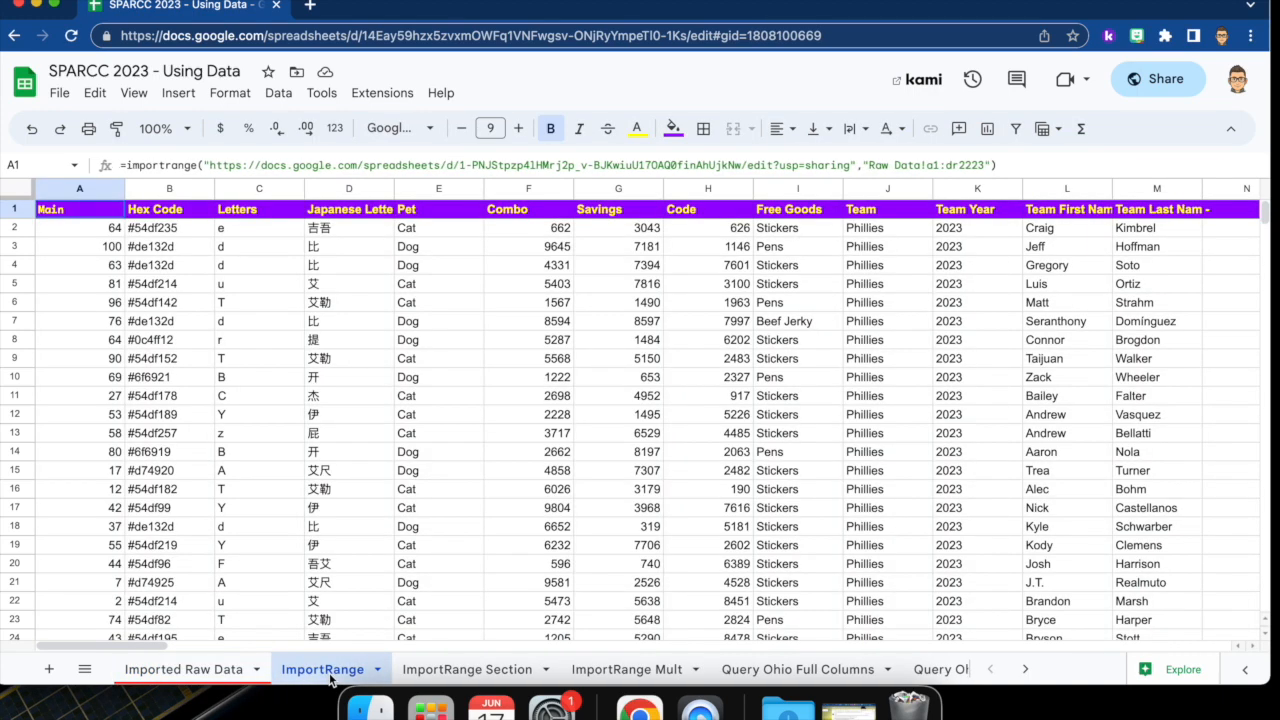
left_click(190, 676)
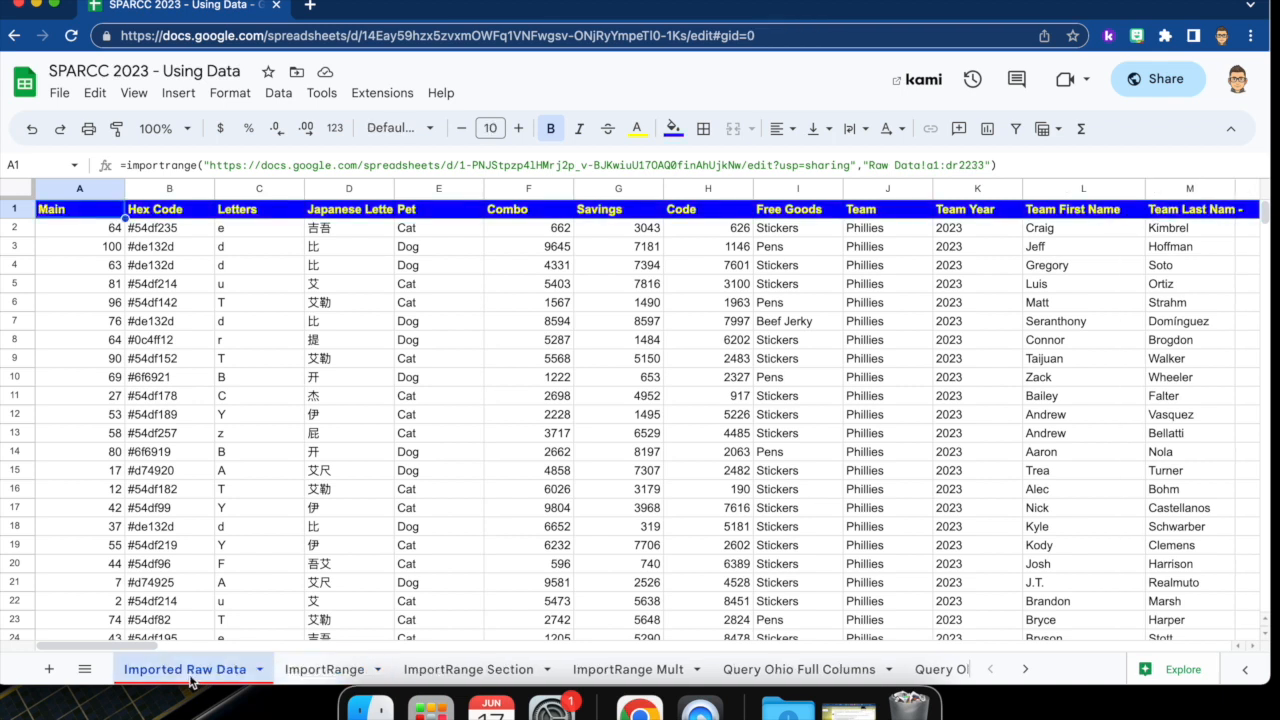
left_click(326, 672)
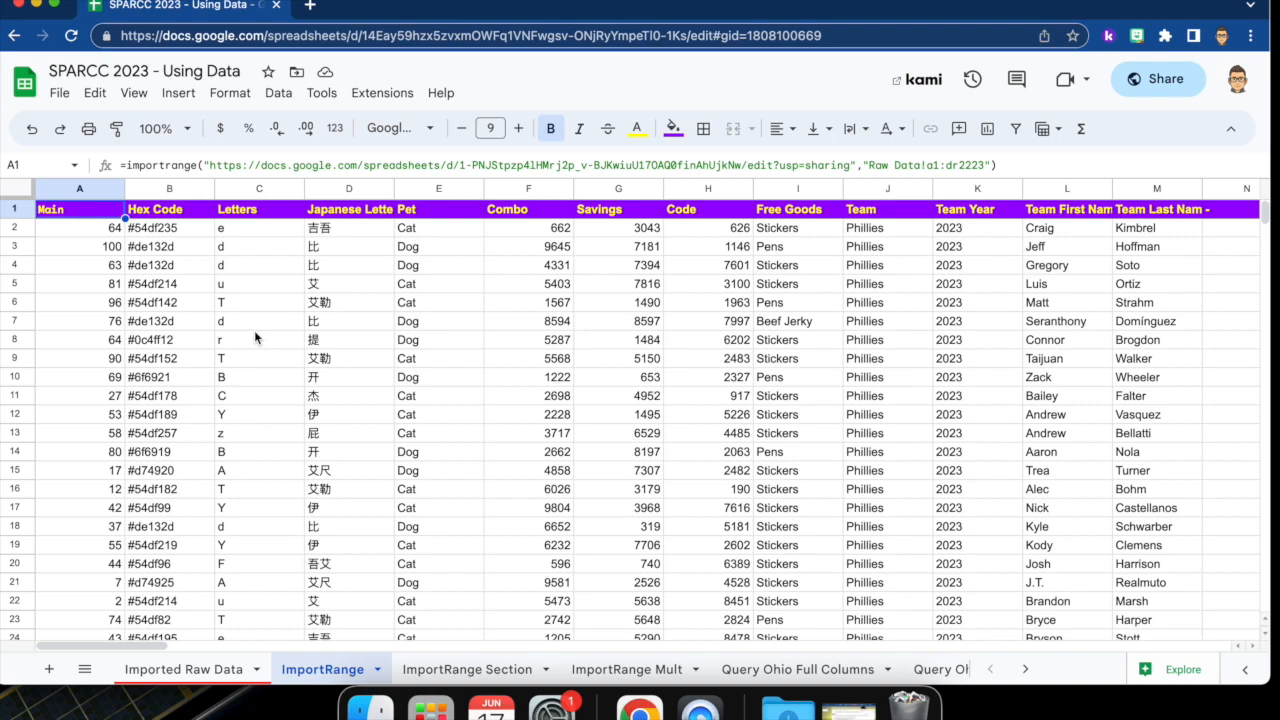
key("super+equal")
key("super+equal")
key("super+equal")
key("super+equal")
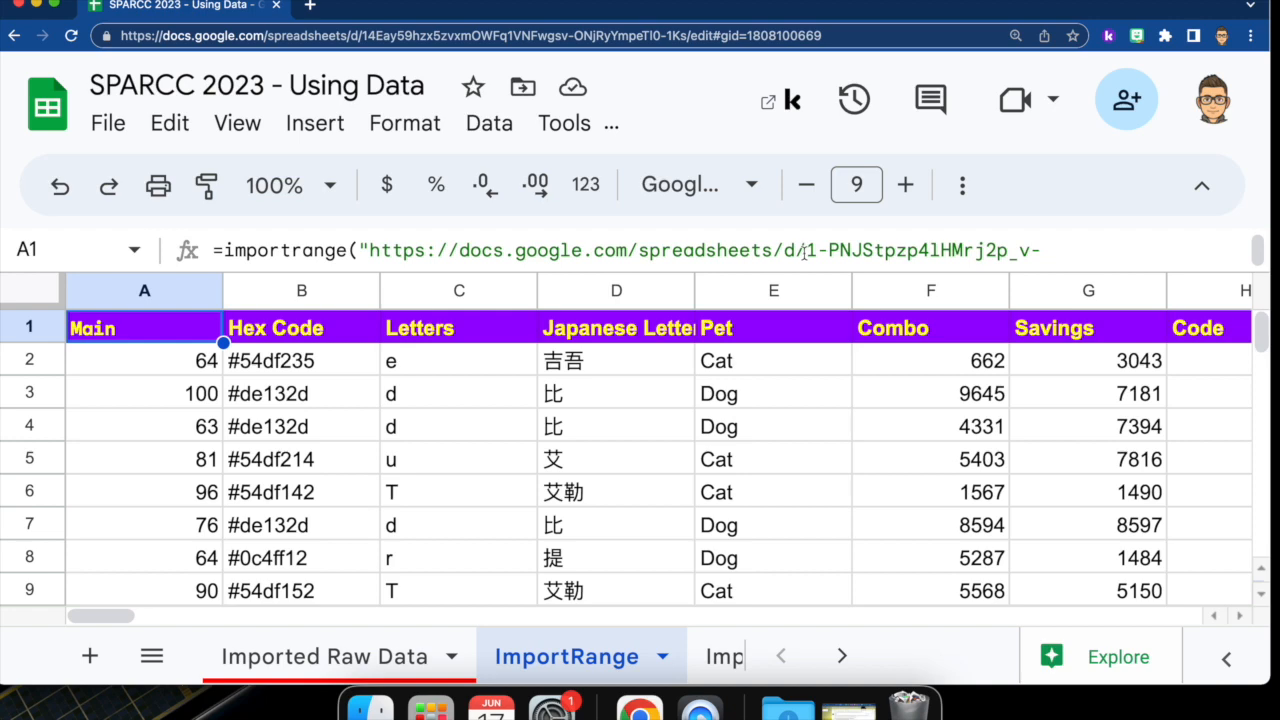
key("super+minus")
key("super+minus")
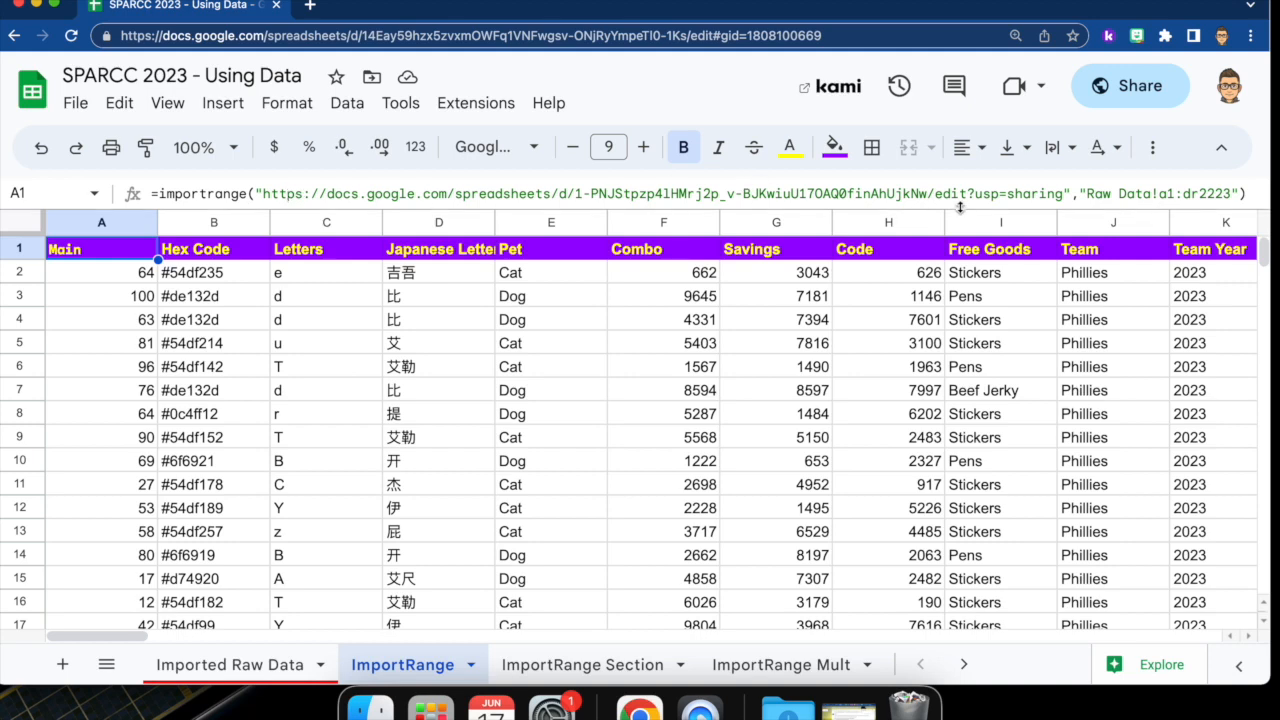
key("super+minus")
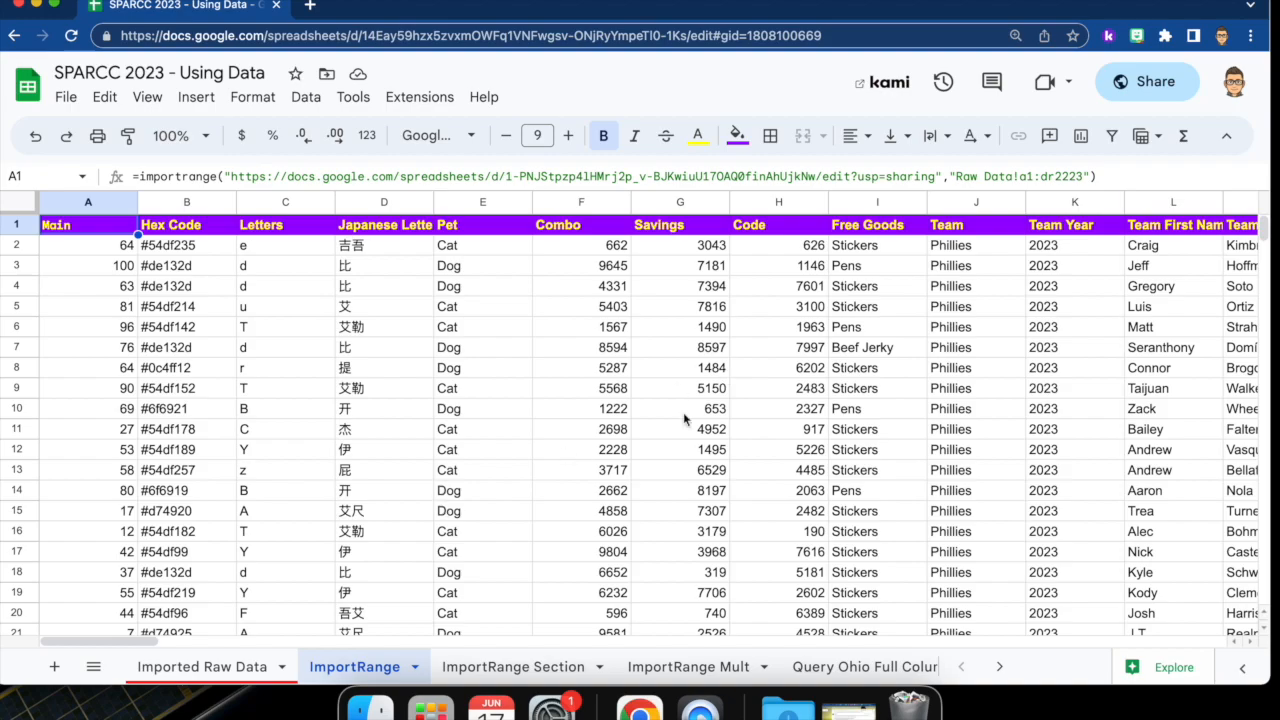
Look across the columns brought in by the formula on the ImportRange sheet
scroll(720, 410, "right", 15)
scroll(720, 410, "right", 20)
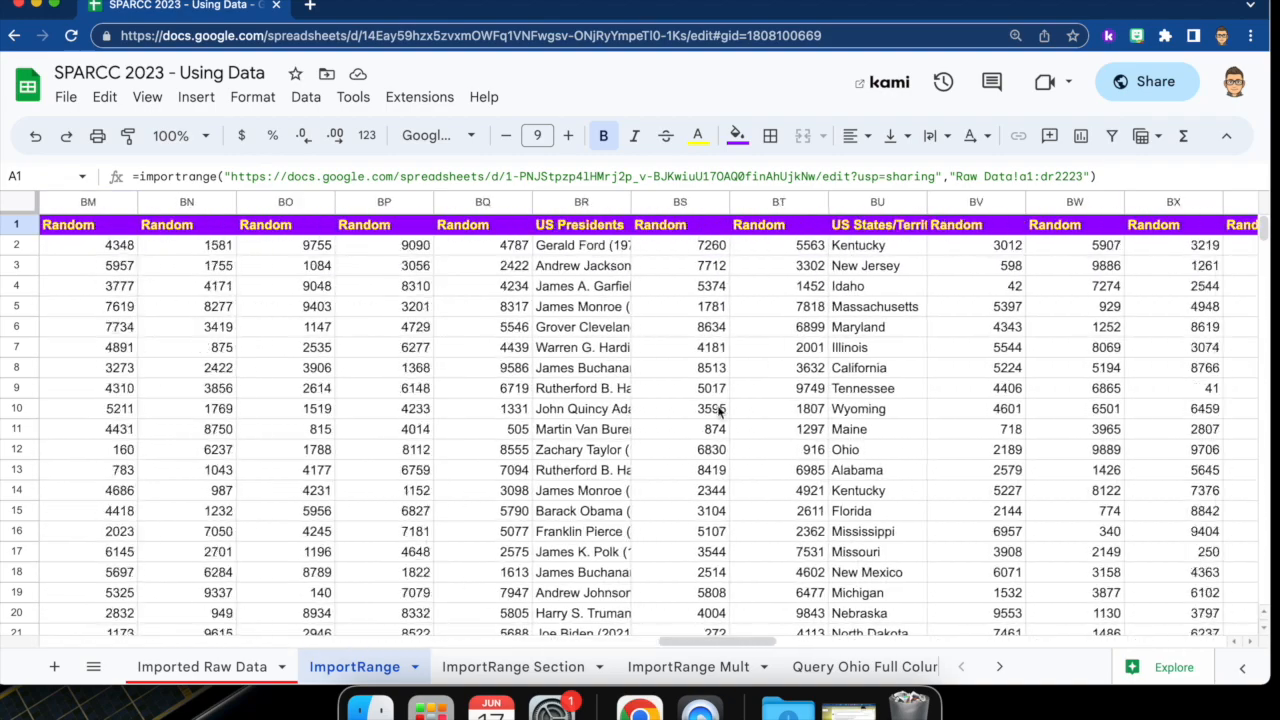
scroll(718, 410, "left", 20)
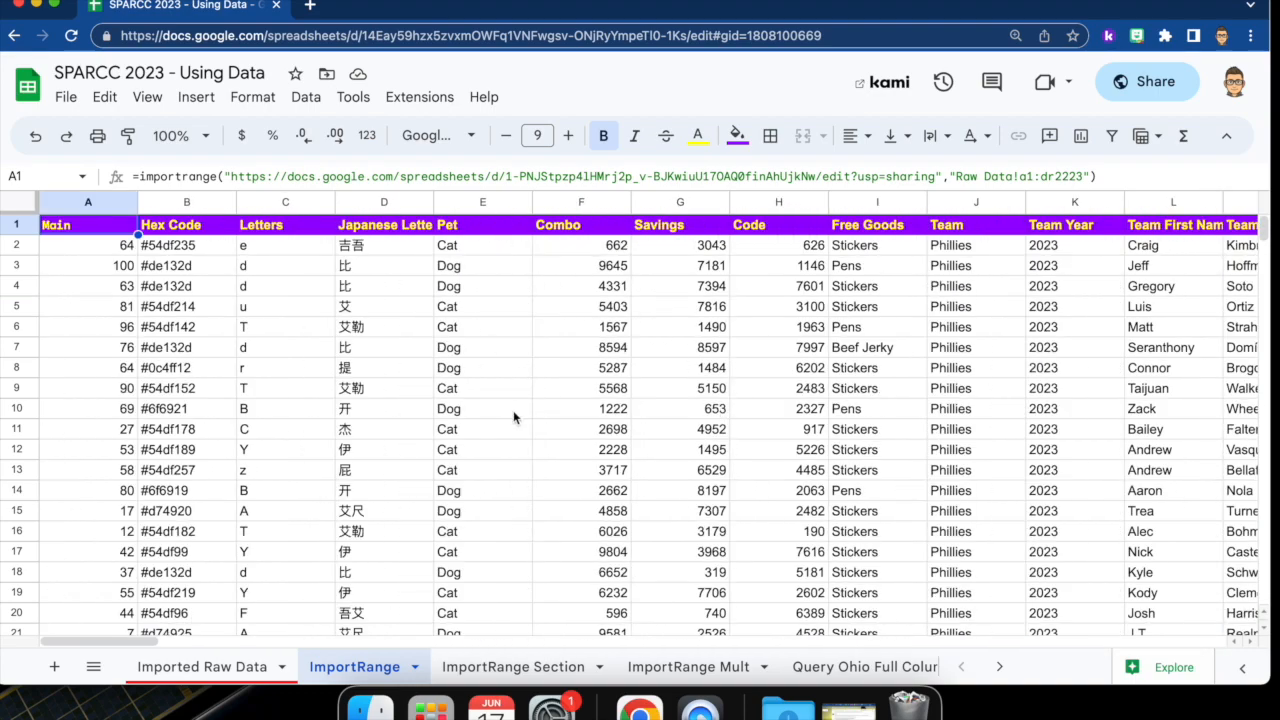
Open the ImportRange Section sheet and inspect the URL and range arguments of the importrange formula in cell A1
left_click(521, 667)
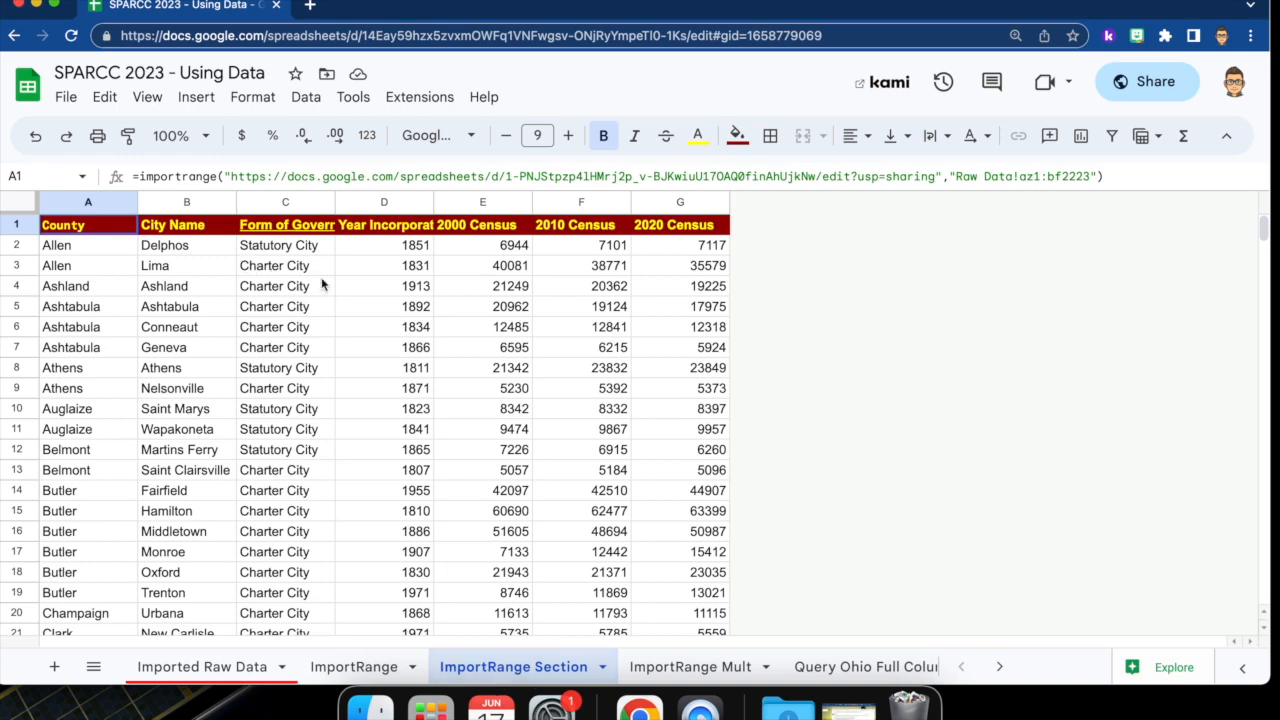
key("super+equal")
key("super+equal")
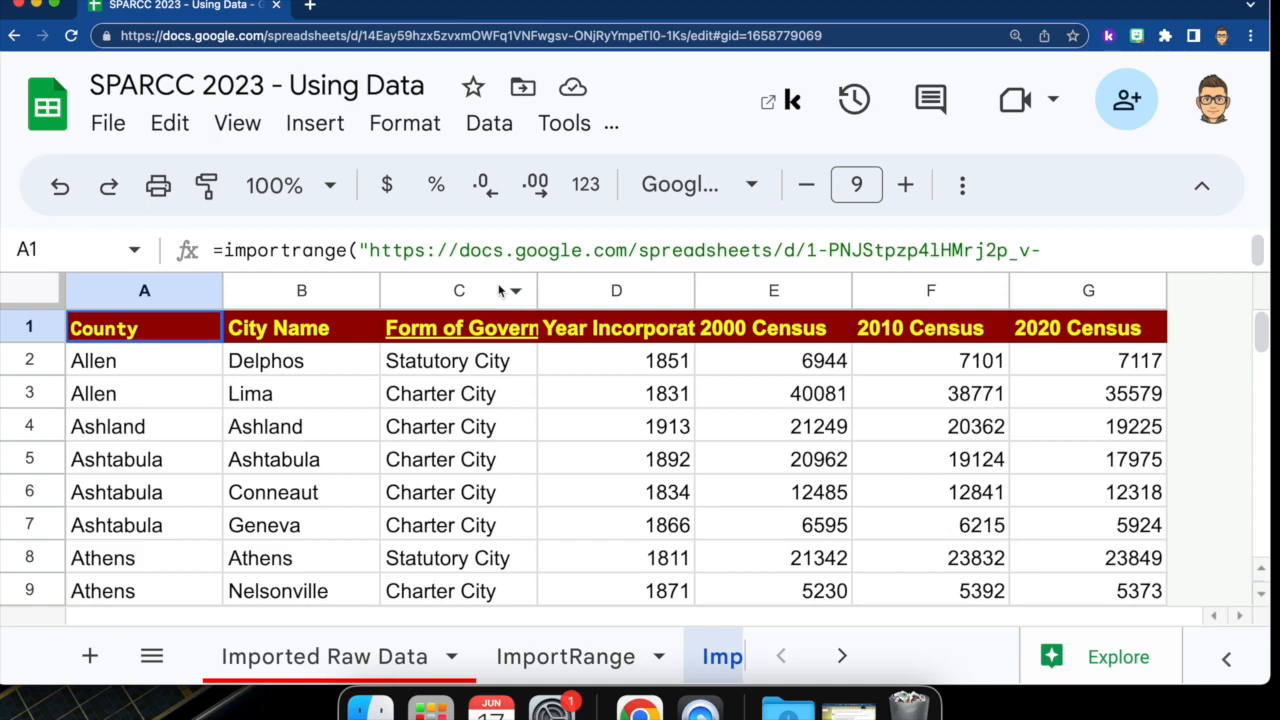
key("super+minus")
key("super+minus")
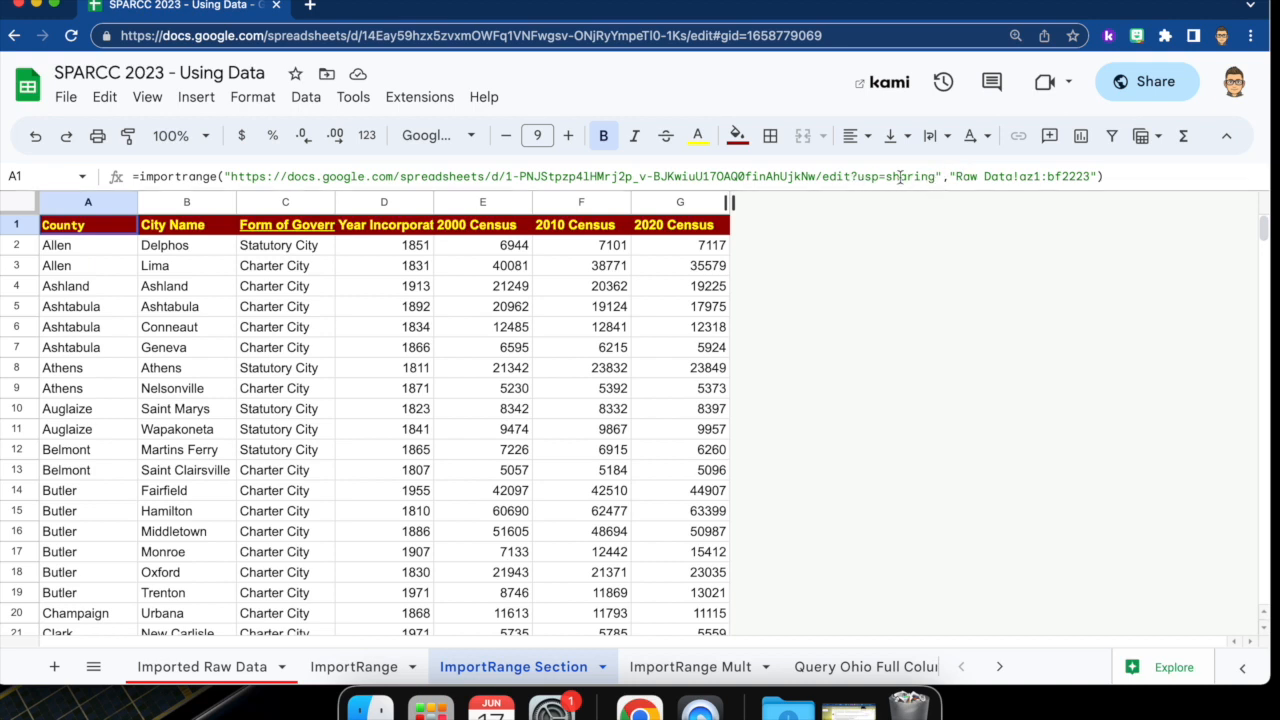
mouse_move(285, 226)
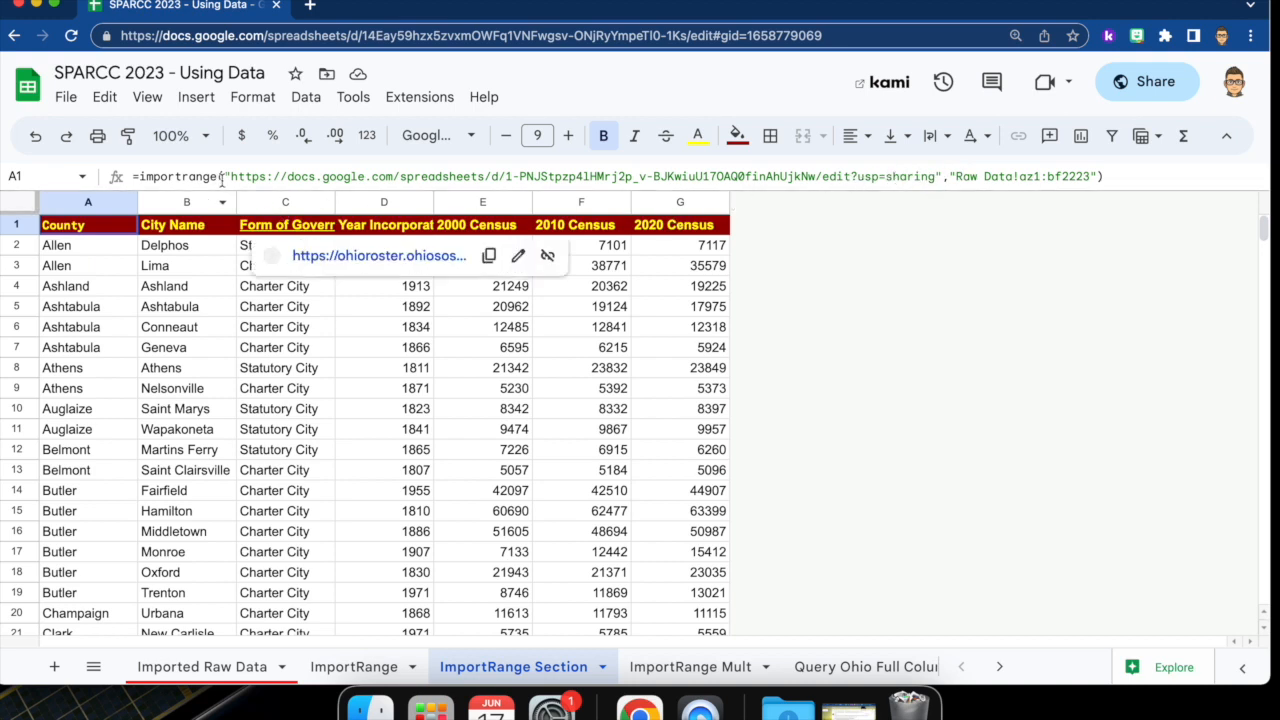
left_click(960, 176)
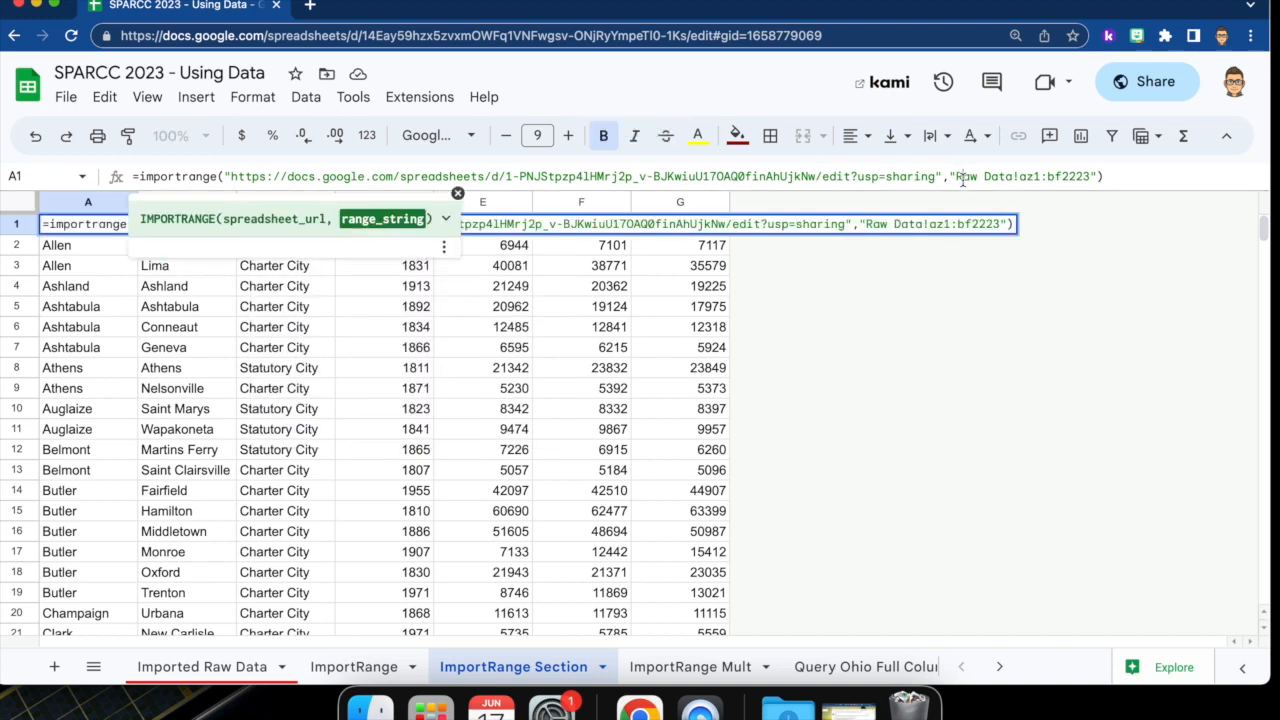
left_click(1068, 294)
left_click(70, 232)
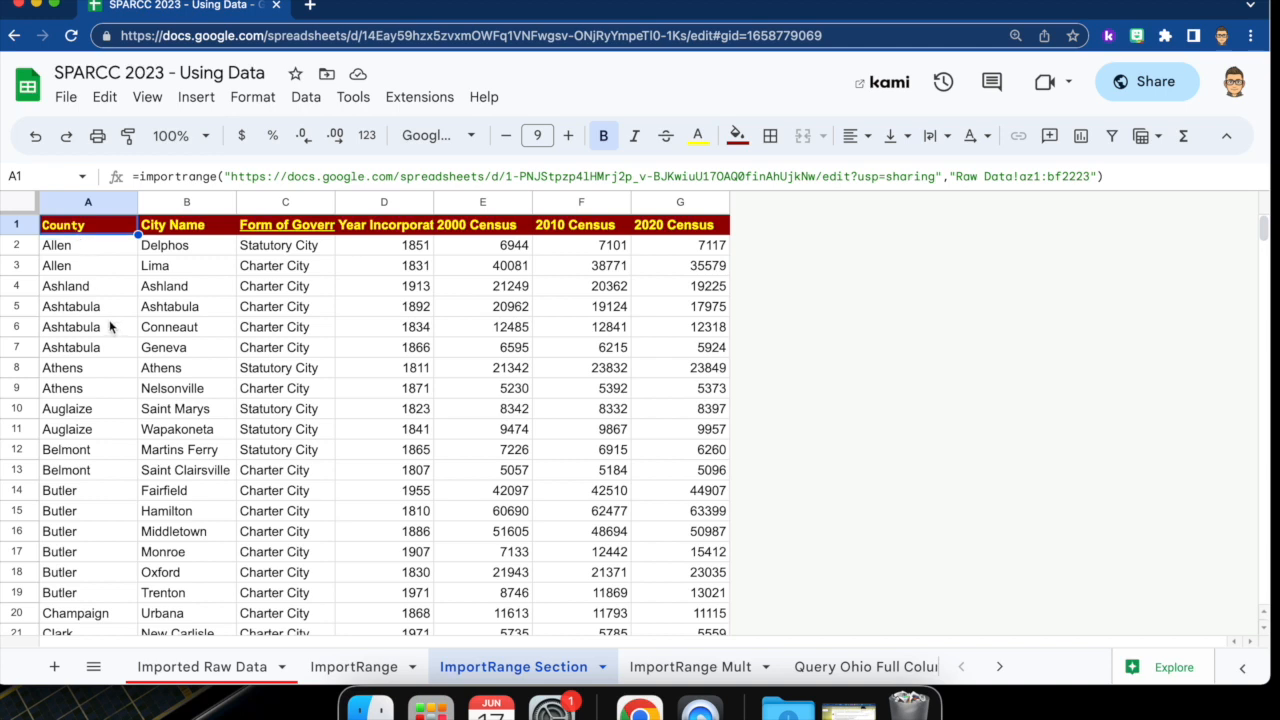
Review the imported Ohio city rows on the ImportRange Section sheet and check the source link in the Form of Government header
left_click(136, 370)
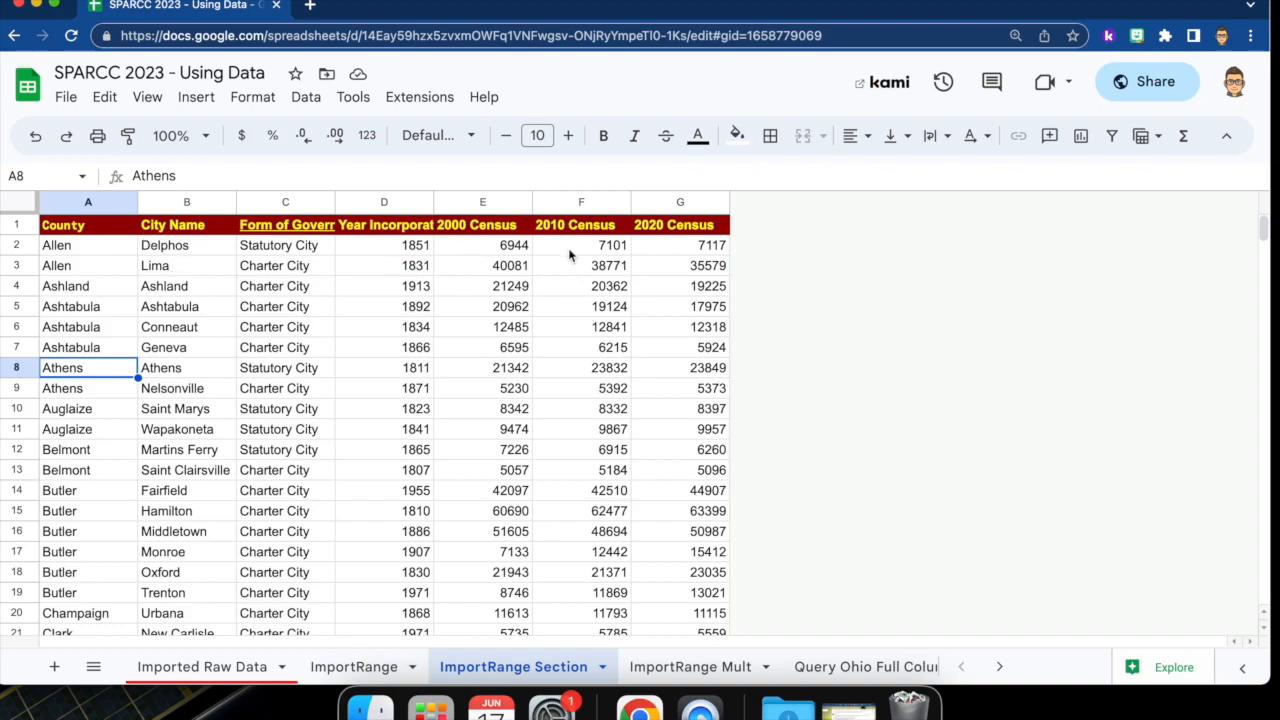
scroll(437, 418, "down", 20)
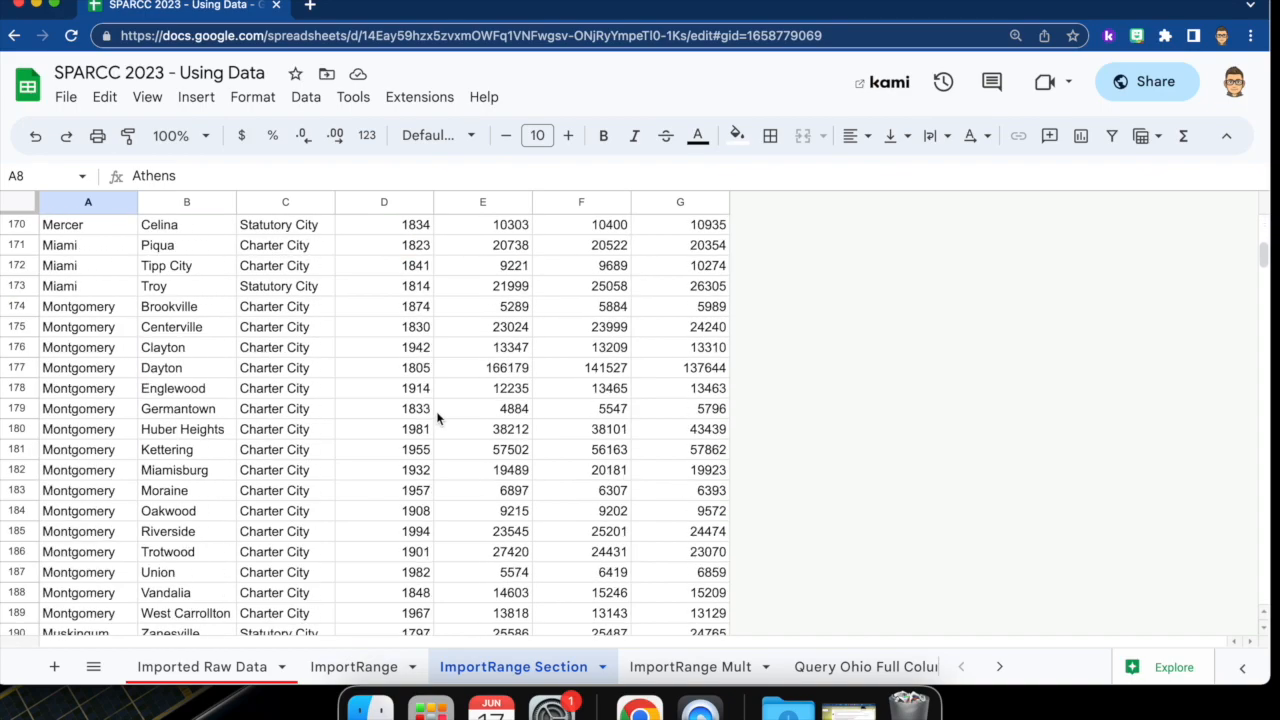
scroll(437, 418, "down", 20)
scroll(437, 418, "up", 20)
scroll(437, 418, "up", 20)
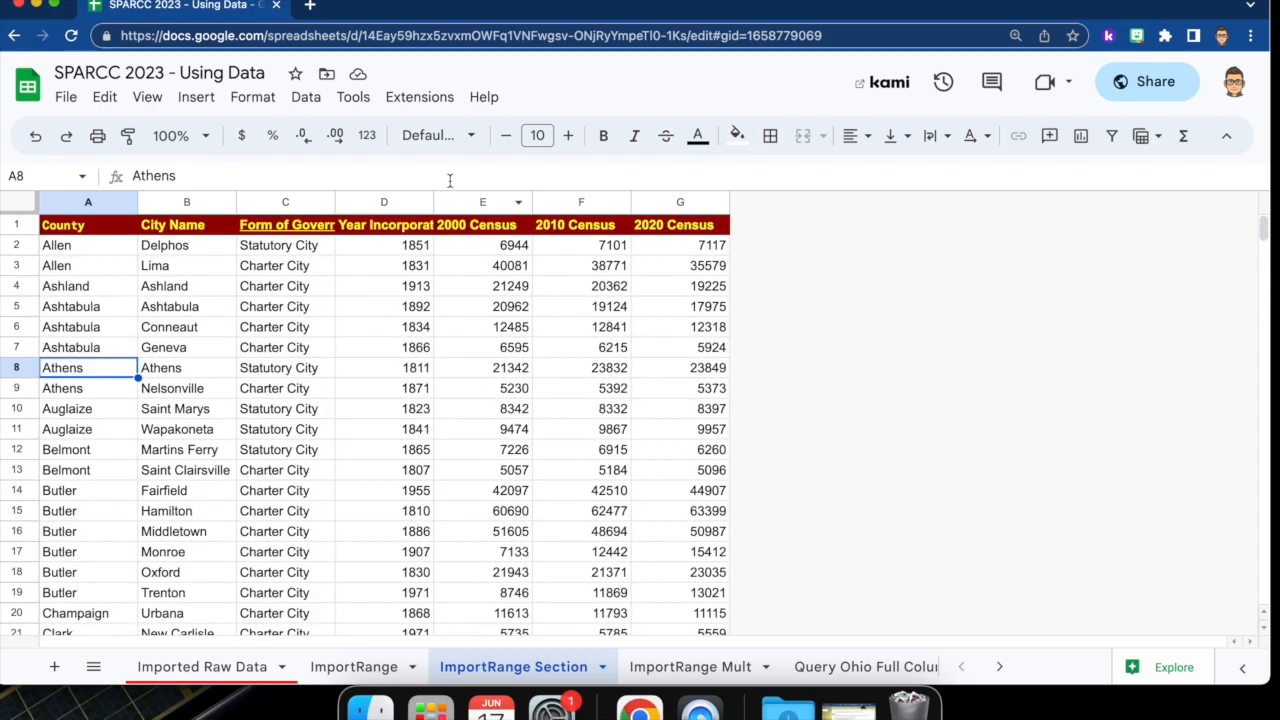
left_click(294, 224)
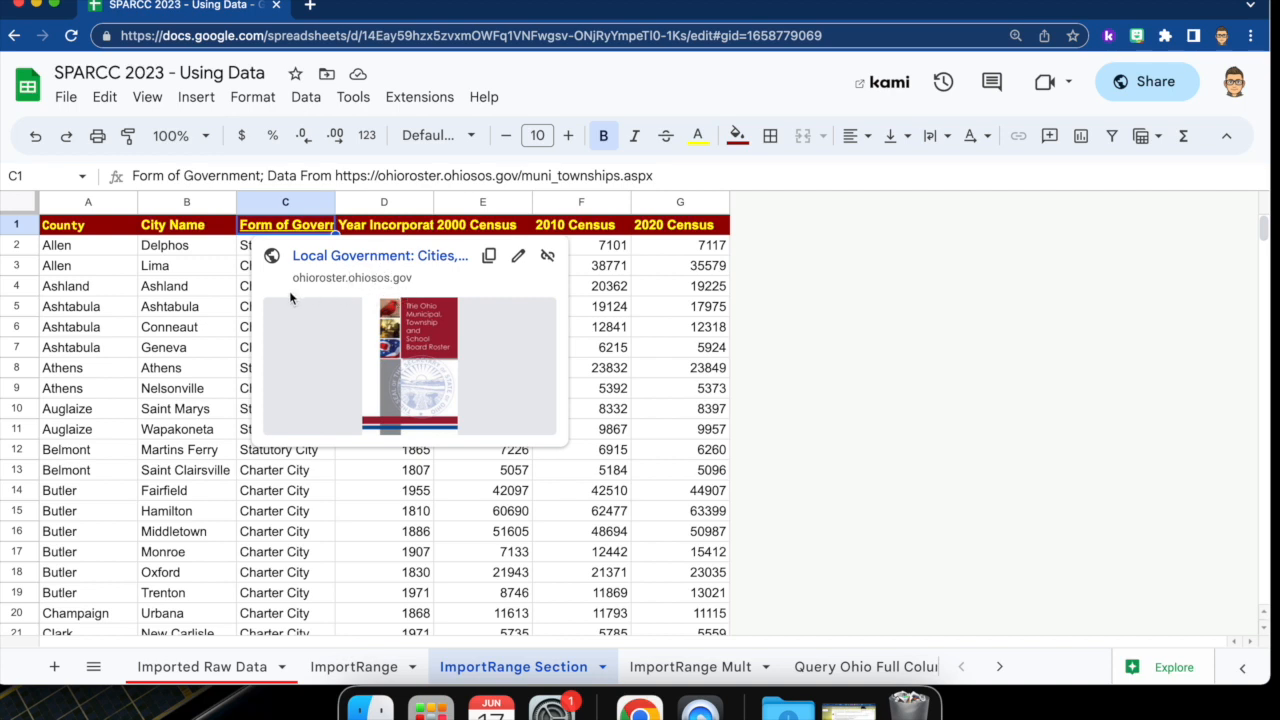
left_click(144, 350)
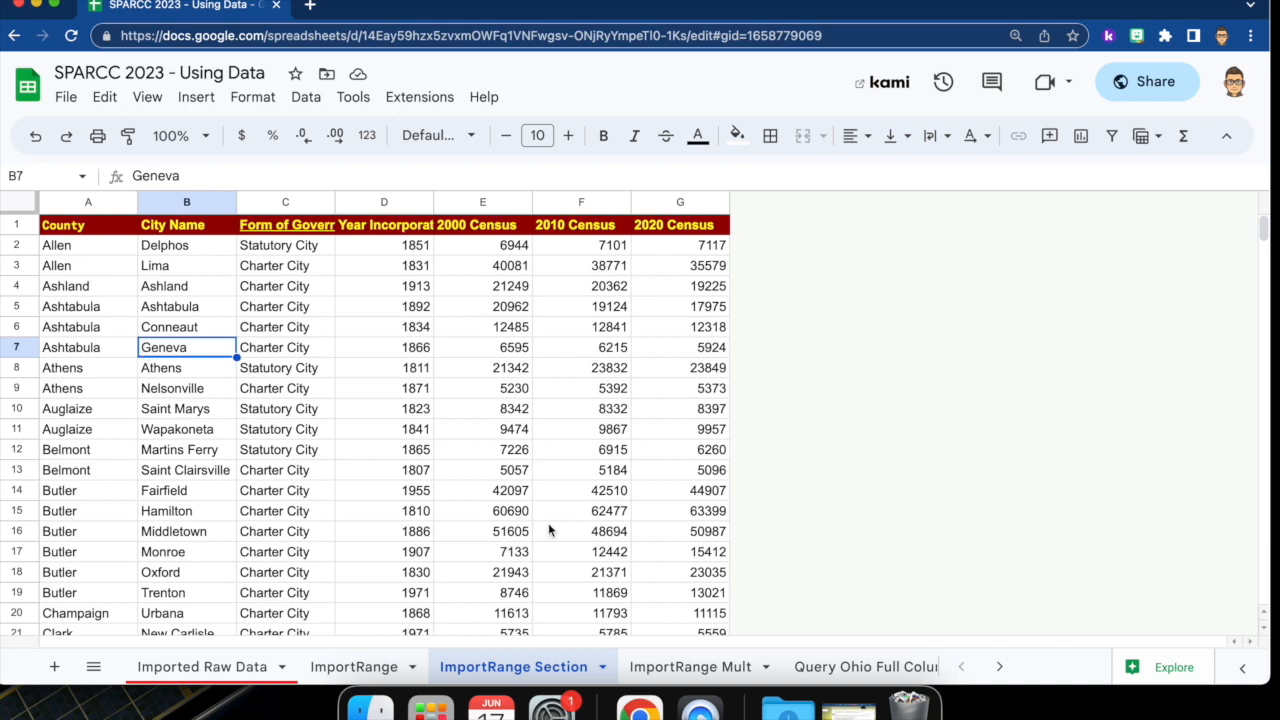
Open the ImportRange Mult sheet and examine the two importrange formulas in cells A1 and I1
left_click(688, 668)
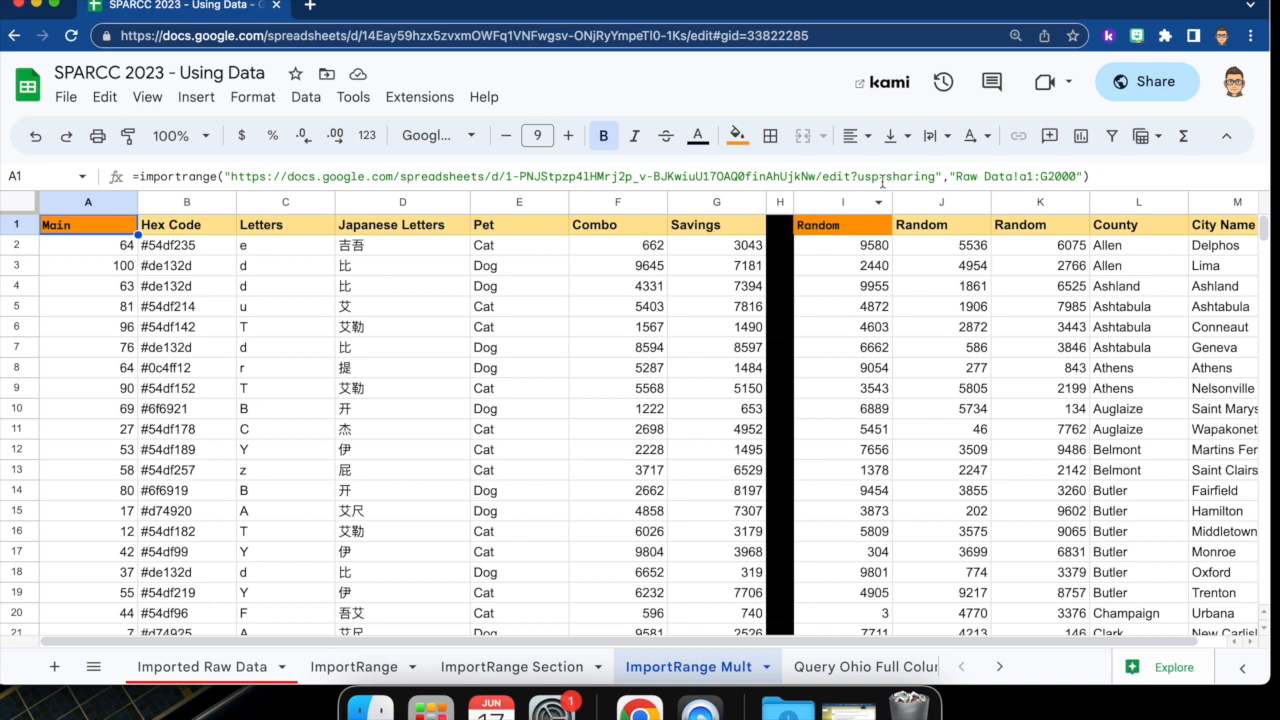
scroll(415, 365, "right", 1)
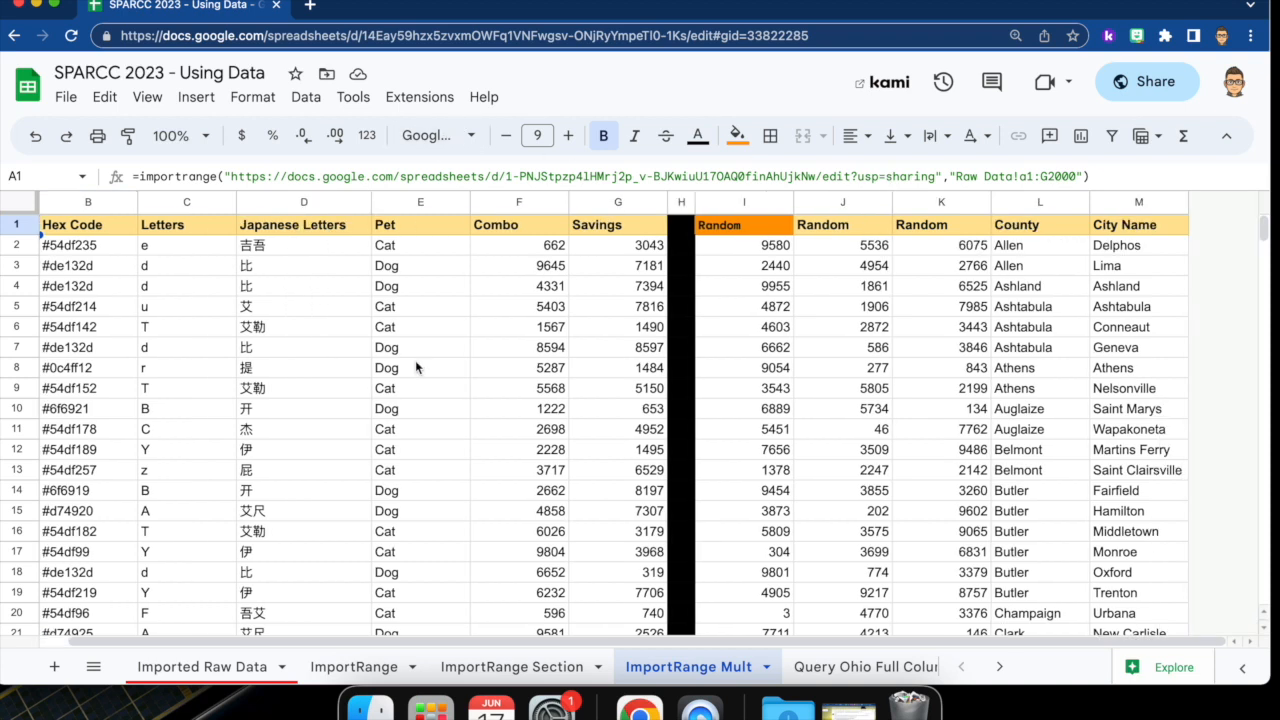
left_click(731, 226)
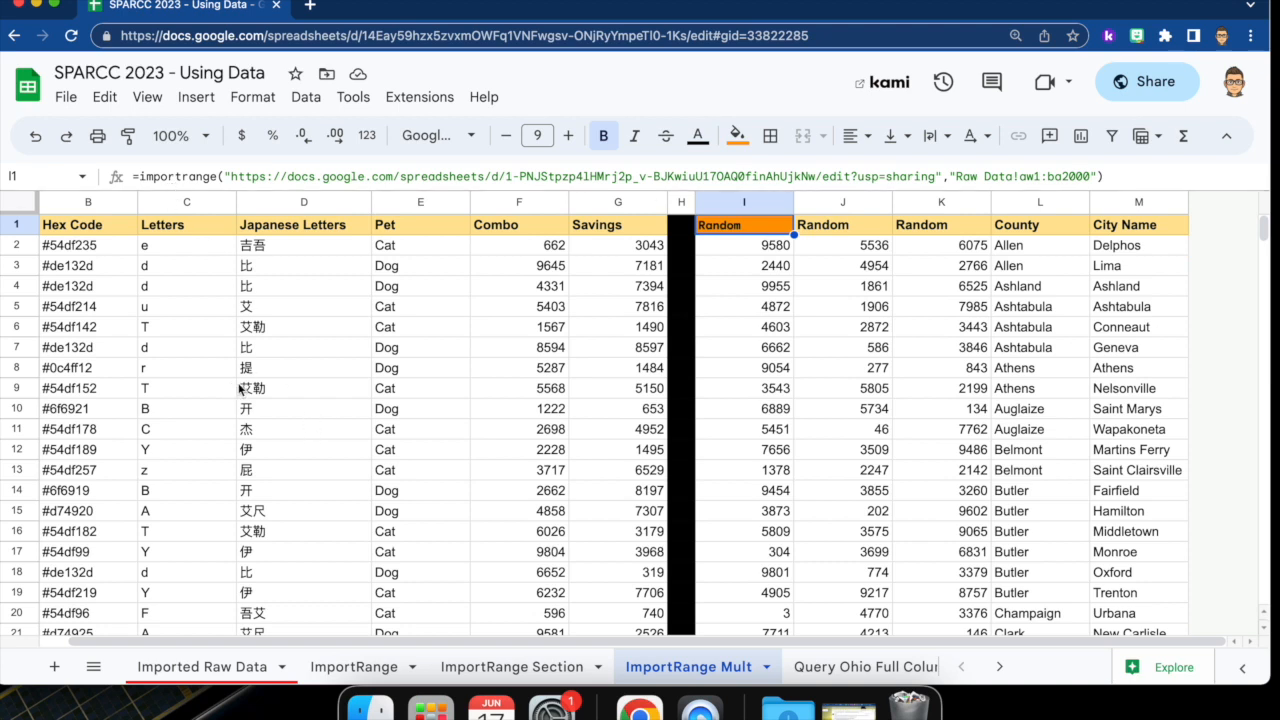
scroll(240, 388, "left", 2)
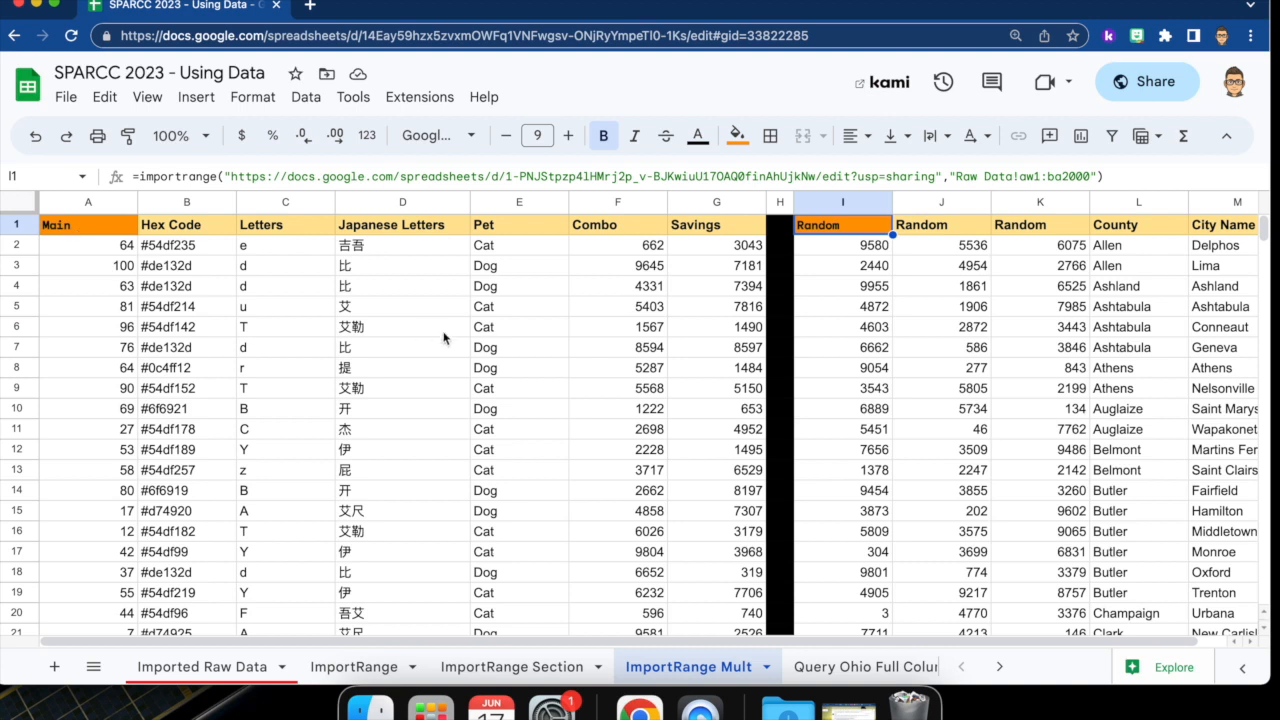
Open the Query Ohio Full Columns sheet and examine the source range and selected columns in cell A1's query formula
left_click(843, 672)
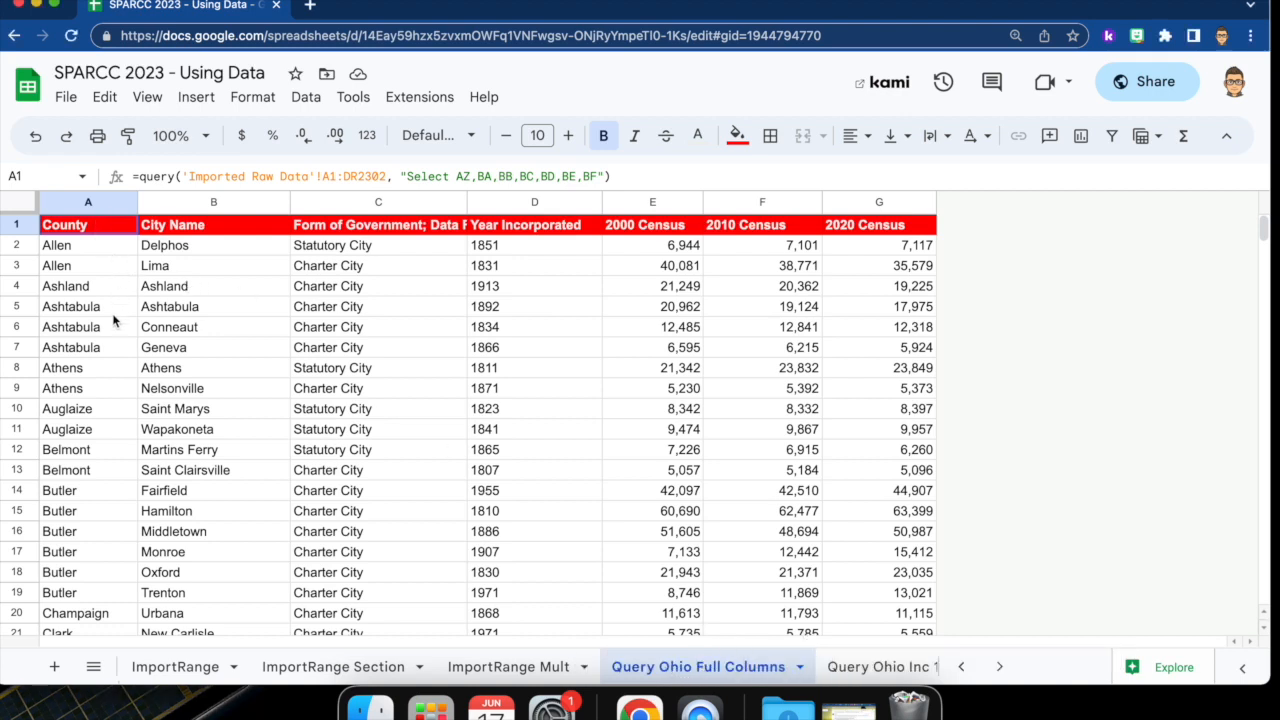
key("super+plus")
key("super+plus")
key("super+plus")
key("super+plus")
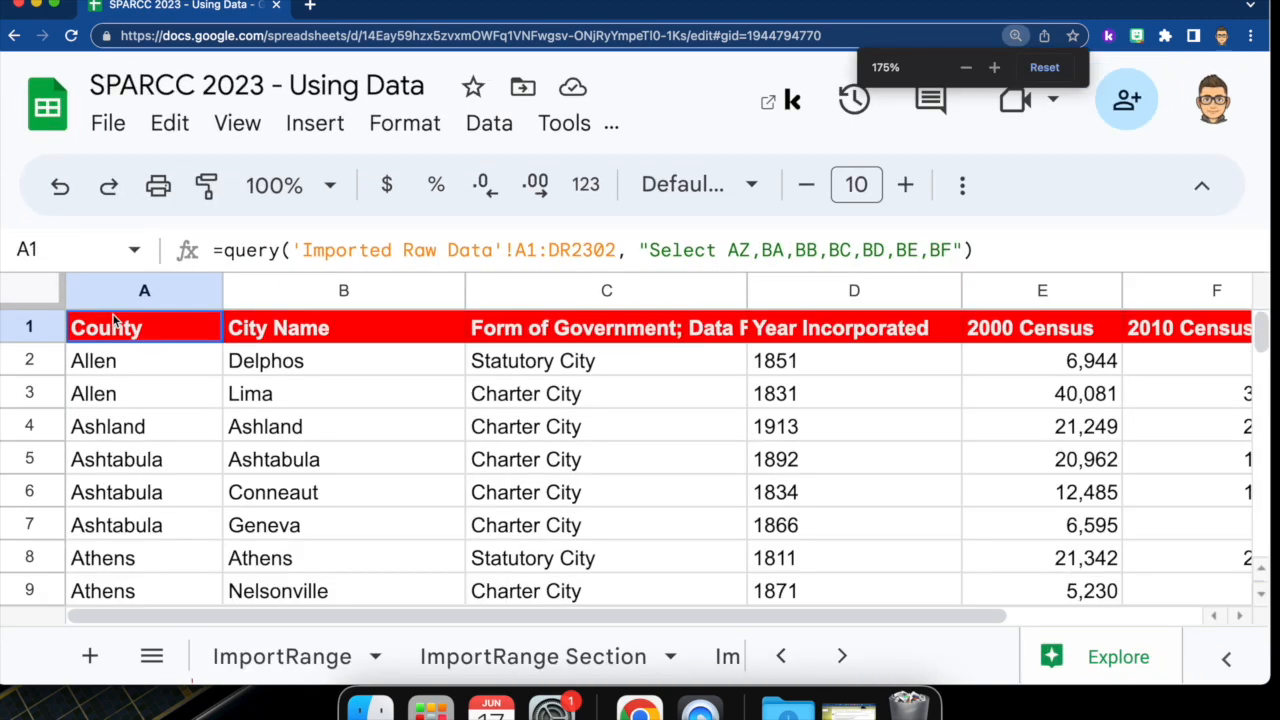
key("super+plus")
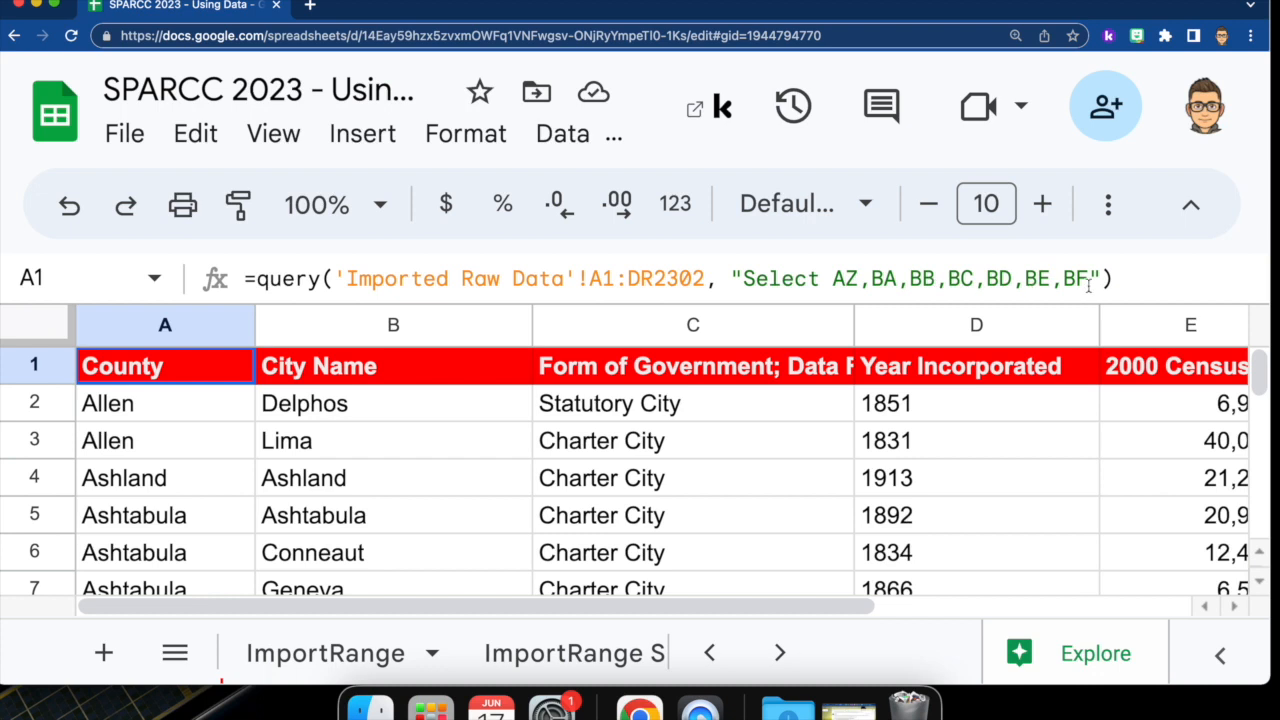
key("super+minus")
key("super+minus")
key("super+minus")
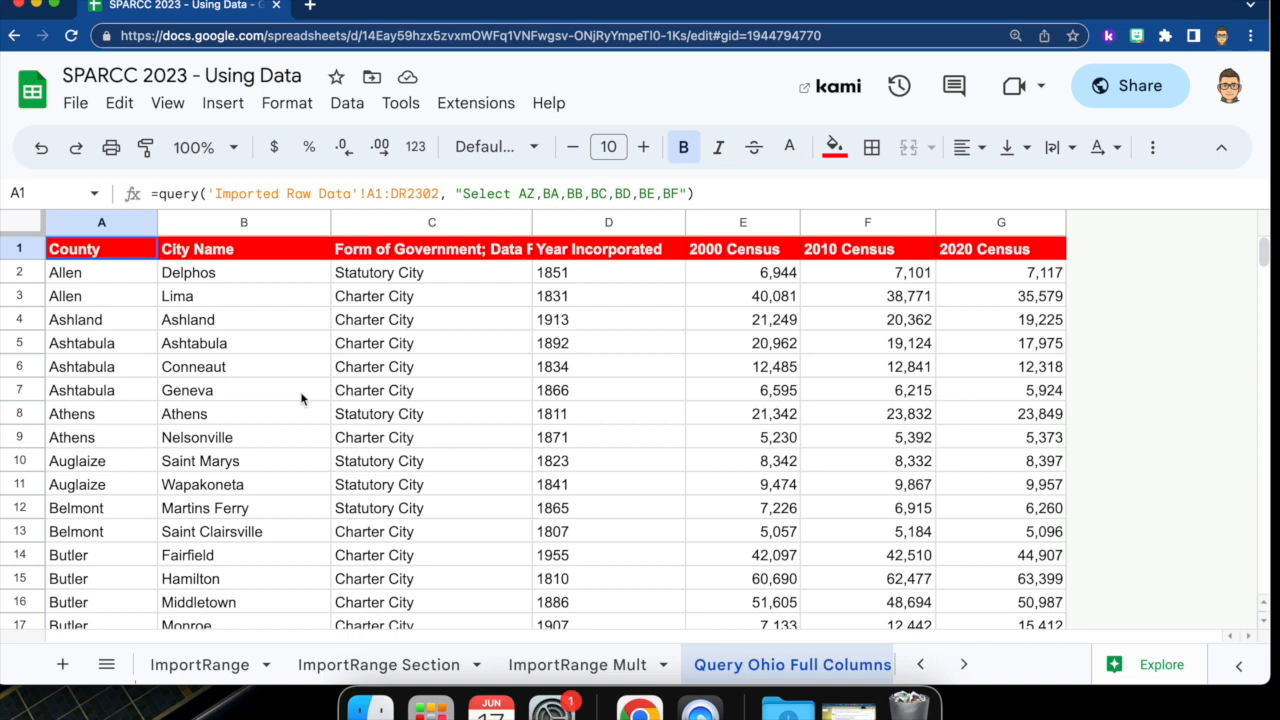
Enter aaa in cell D2 within the query's output range and inspect the resulting error on cell A1
left_click(589, 281)
type("aaa")
key("Return")
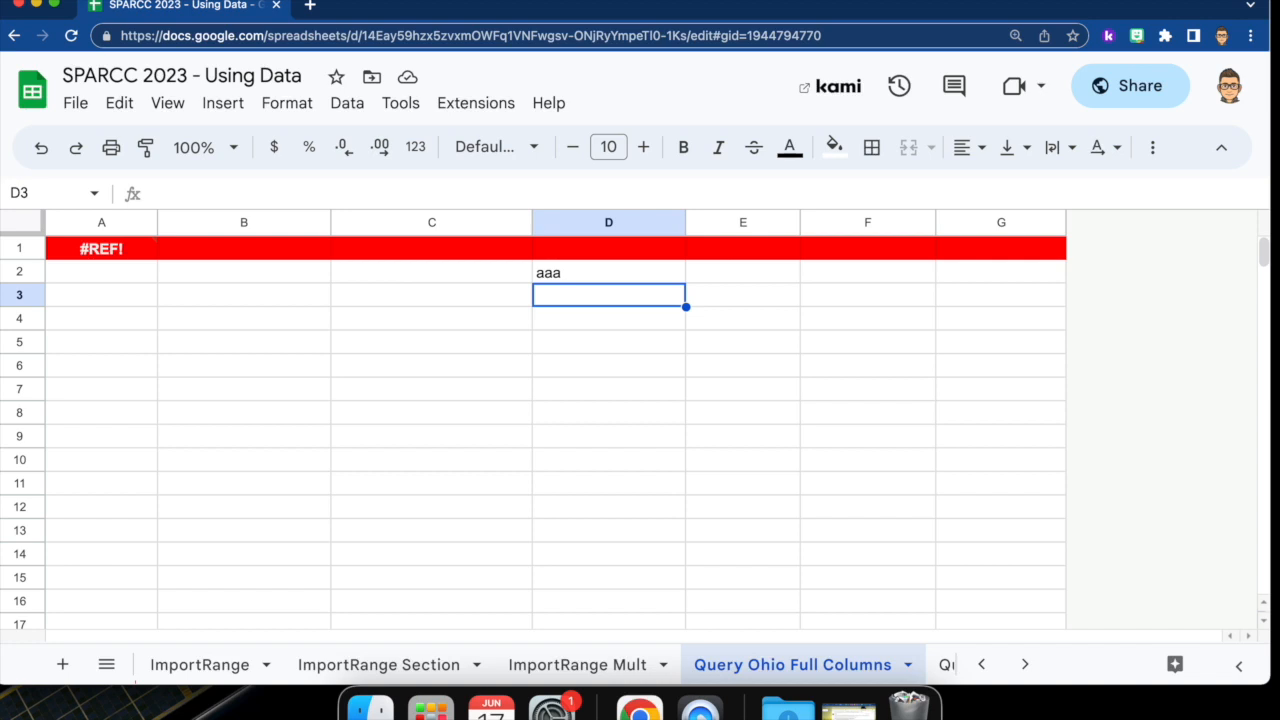
left_click(608, 271)
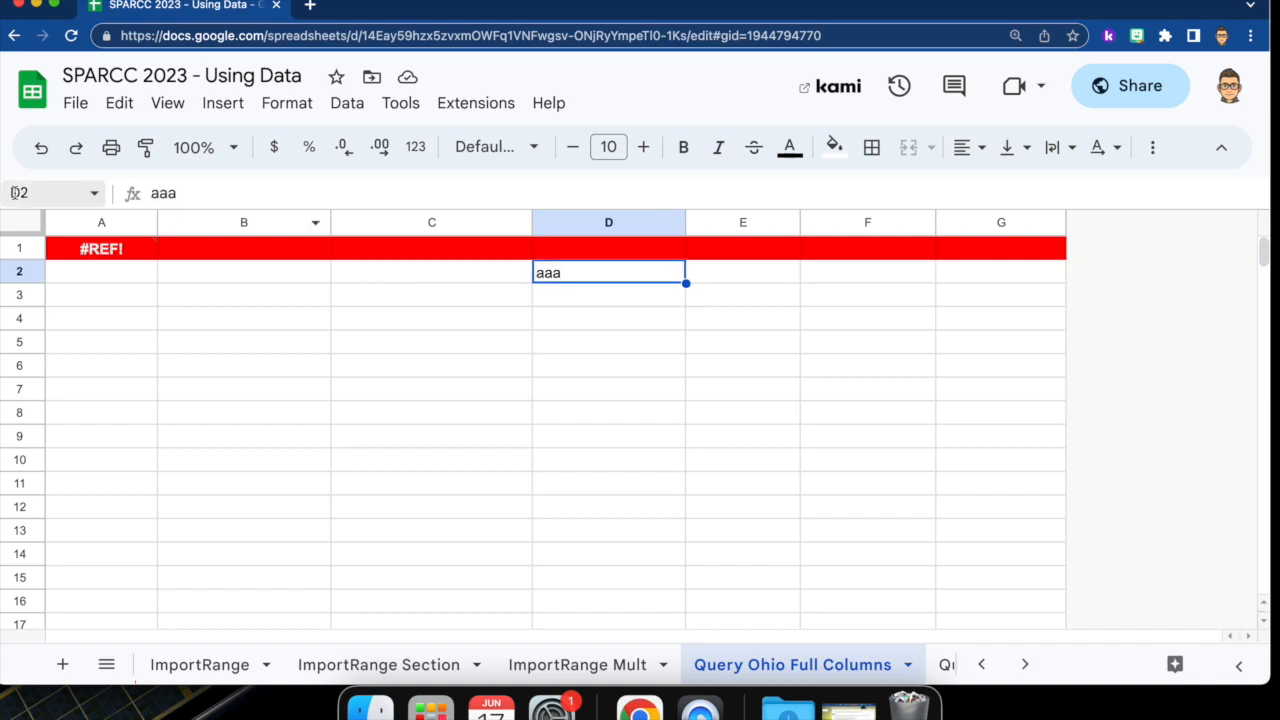
left_click(96, 249)
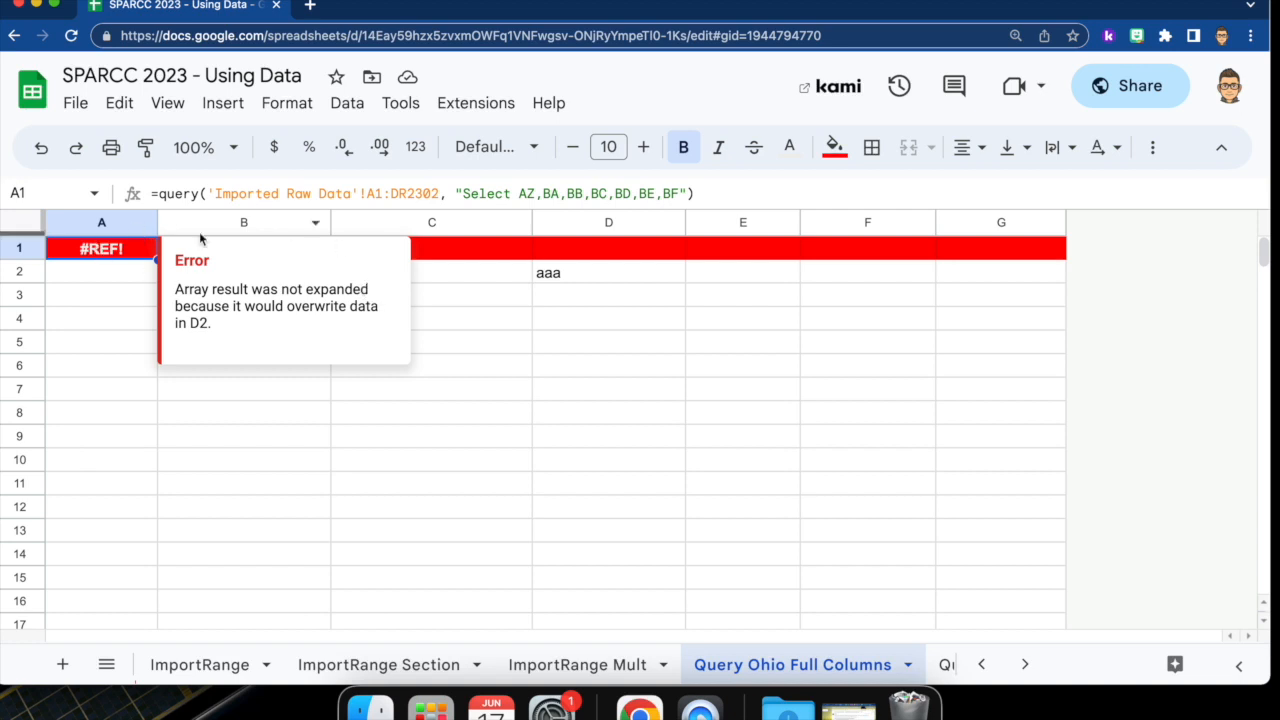
Clear the aaa entry from cell D2 so the query output can expand again
left_click(545, 276)
key("Delete")
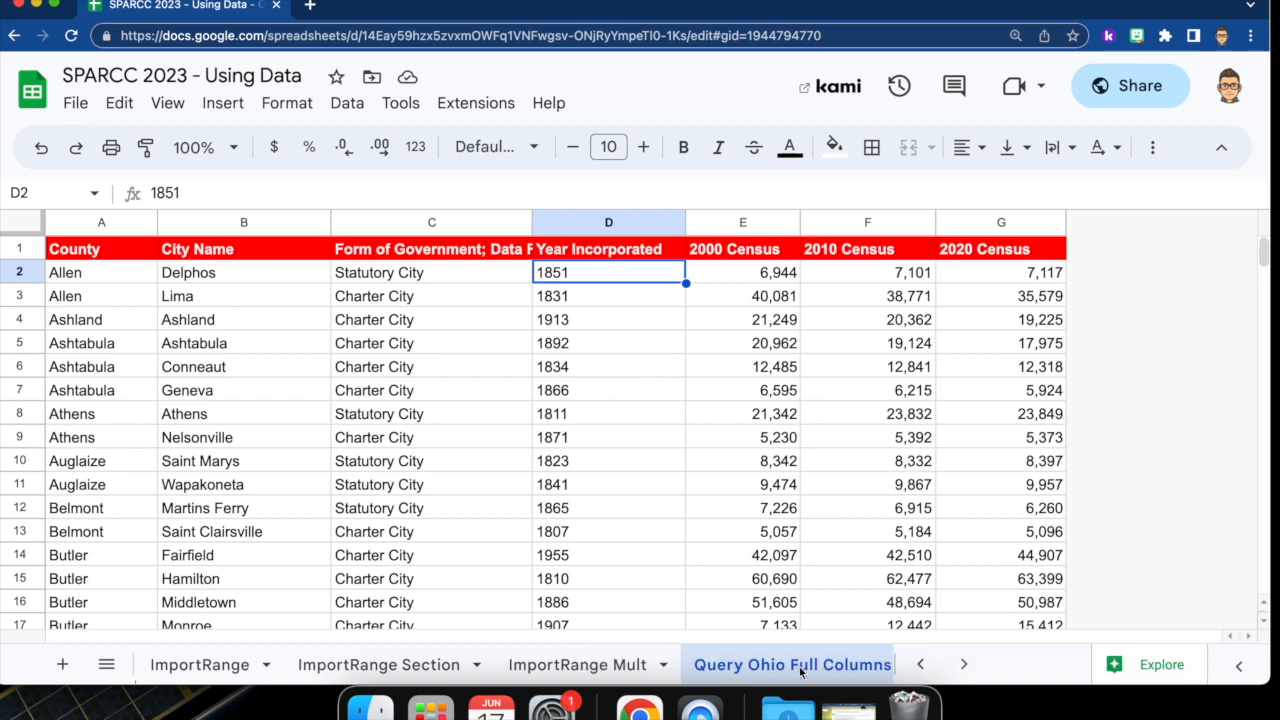
Open the Query Ohio Inc 1876 sheet and examine the Where BC='1876' condition in cell A1's query formula
scroll(800, 665, "right", 5)
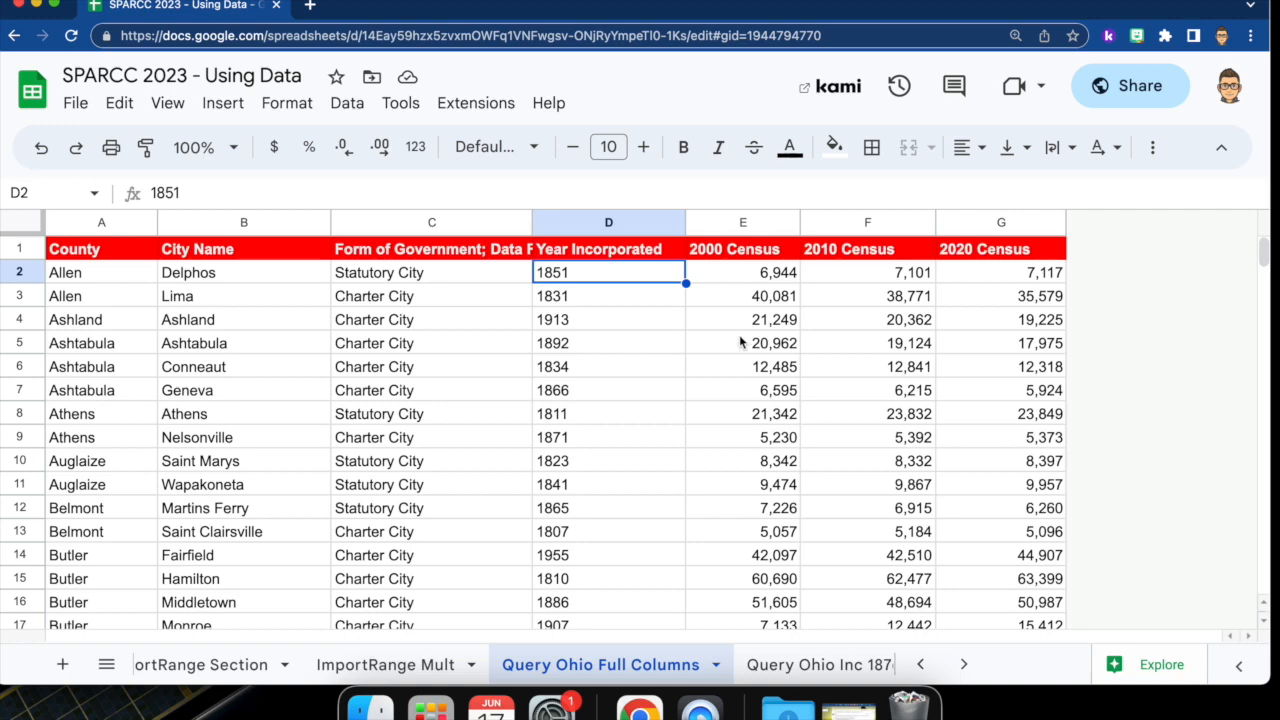
left_click(770, 665)
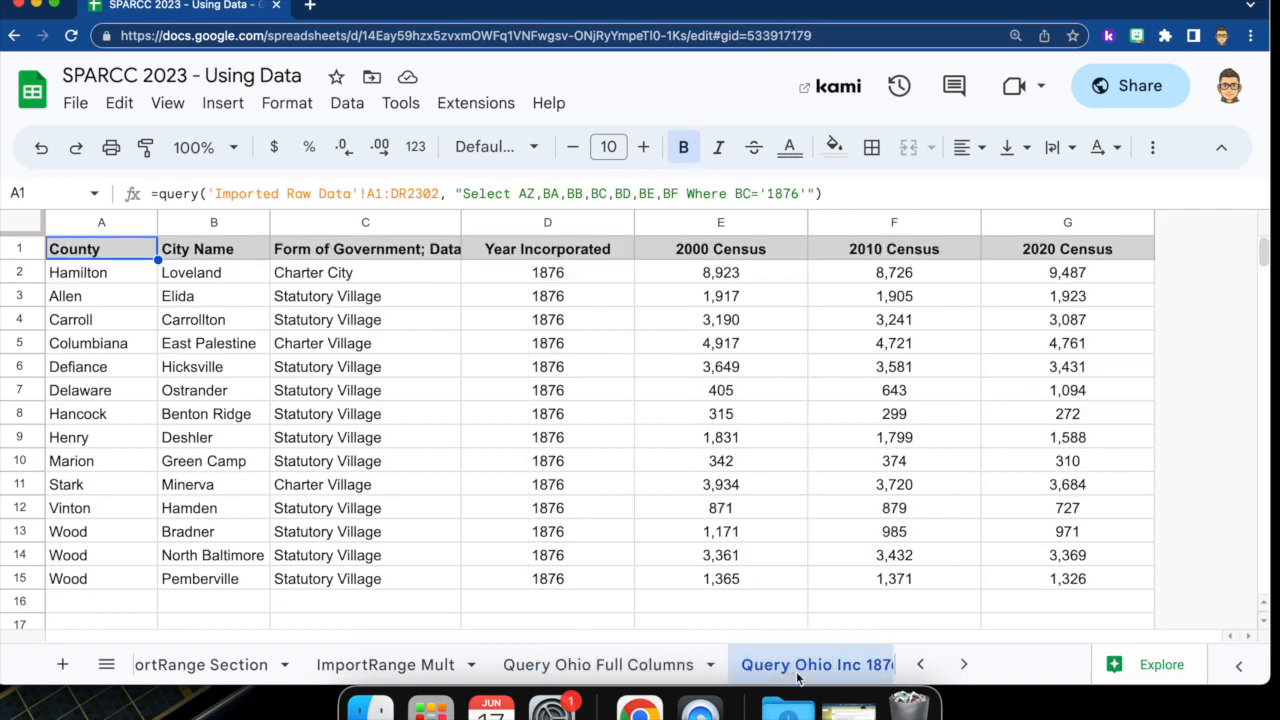
left_click(797, 672)
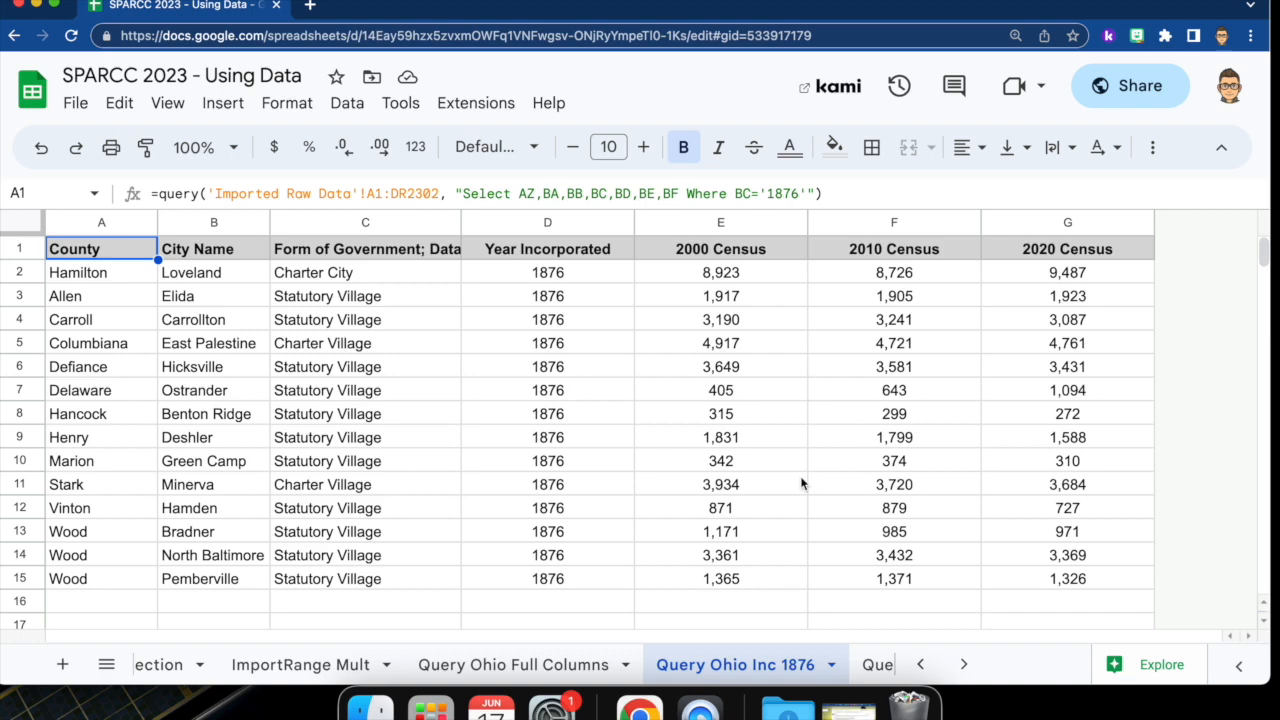
key("super+equal")
key("super+equal")
key("super+equal")
key("super+equal")
key("super+equal")
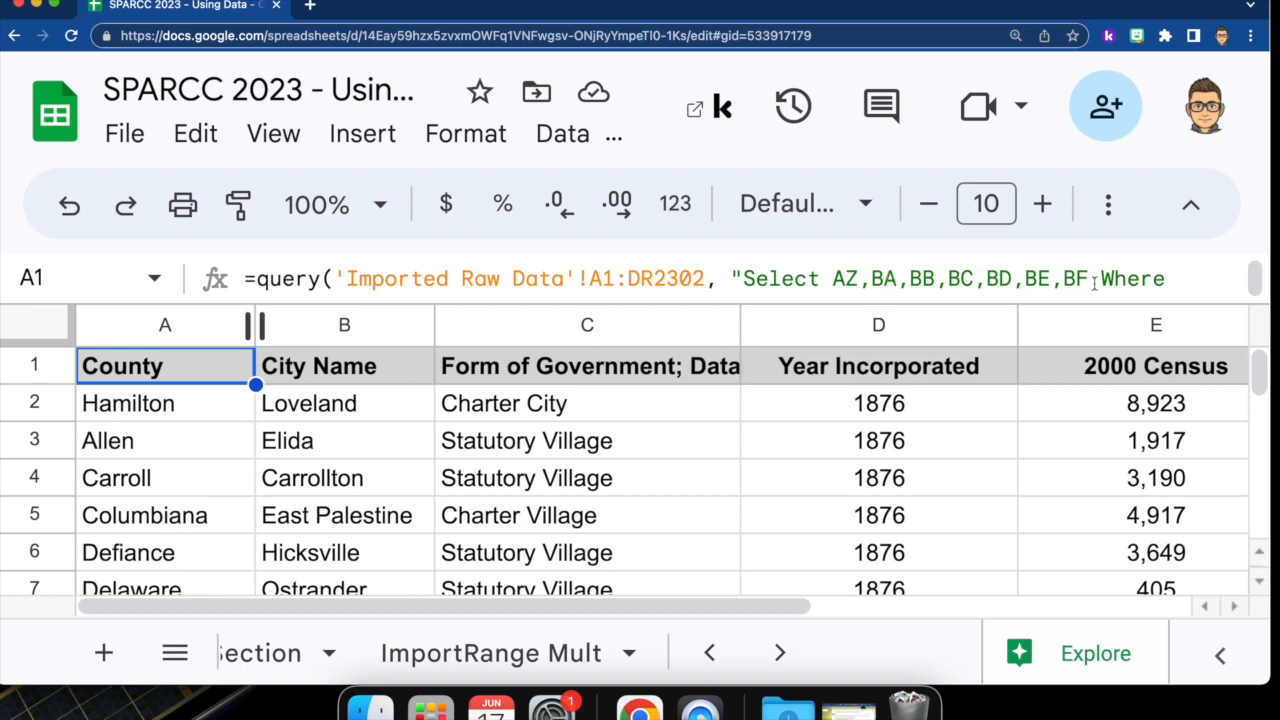
key("super+minus")
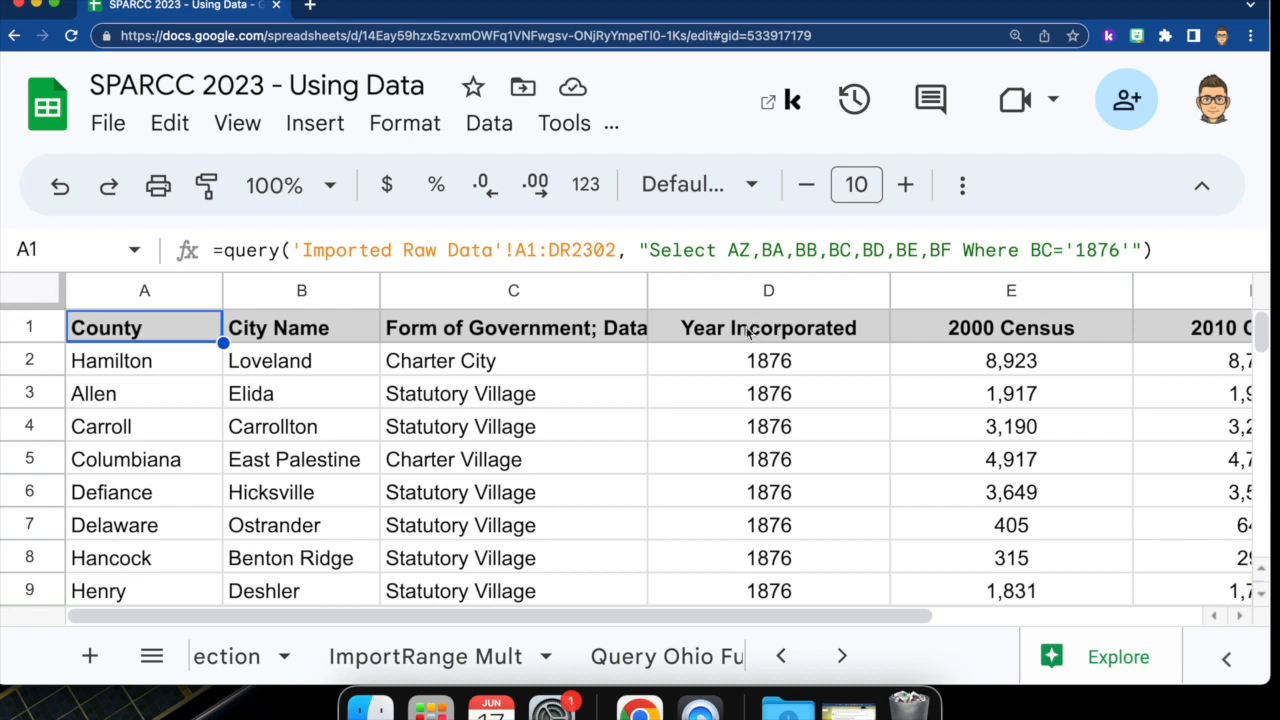
key("super+minus")
key("super+minus")
key("super+minus")
key("super+minus")
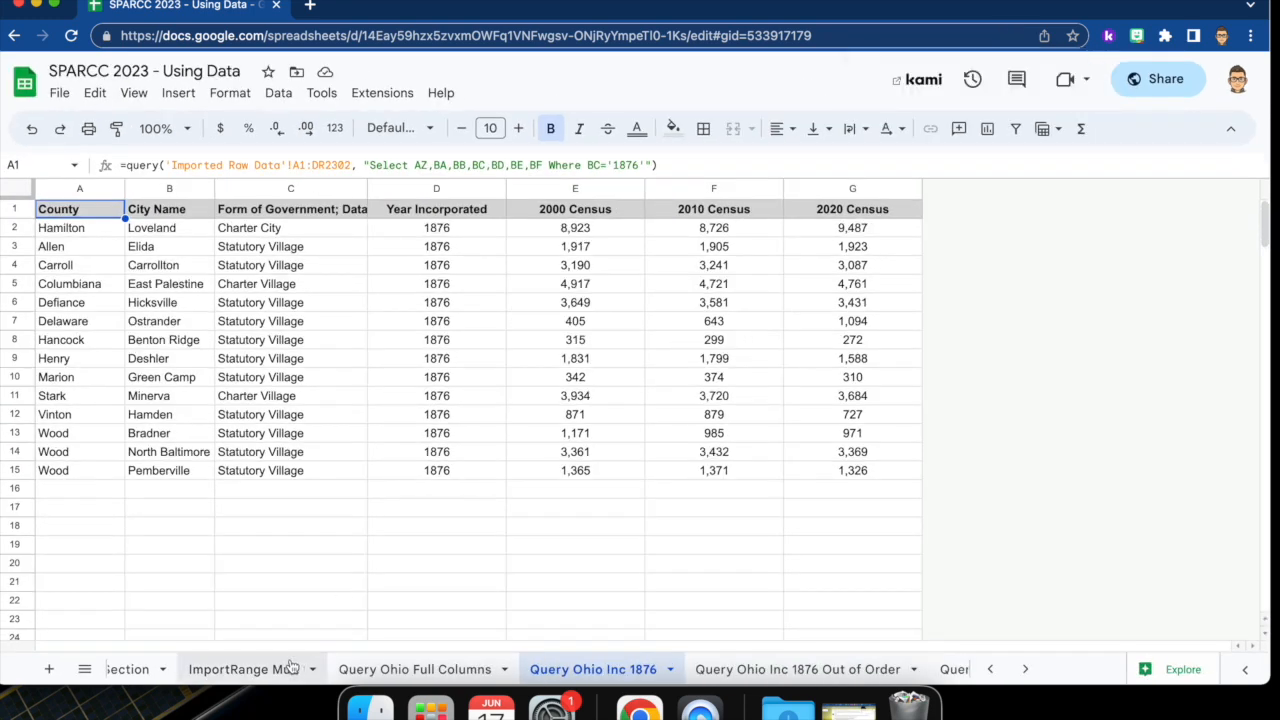
Locate and select the Year Incorporated column BC on the Imported Raw Data sheet, and return to the Query Ohio Inc 1876 sheet
scroll(226, 670, "left", 5)
left_click(226, 672)
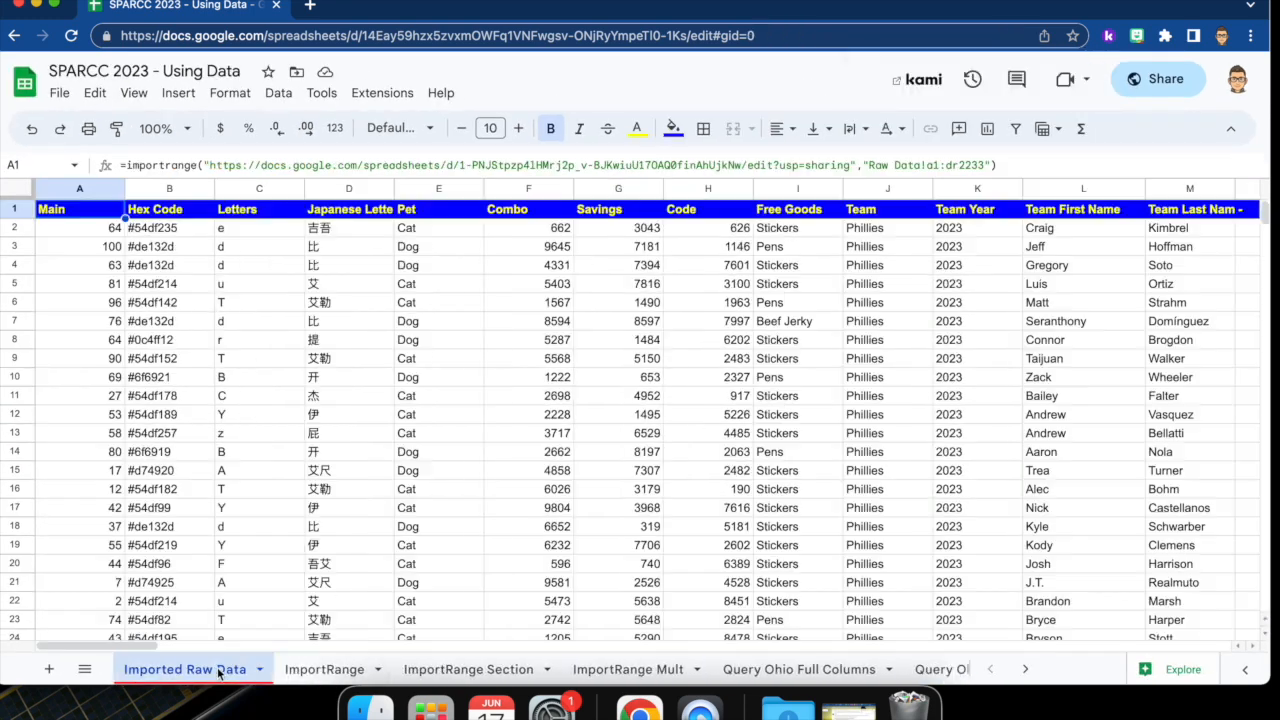
scroll(770, 283, "right", 10)
scroll(797, 283, "right", 20)
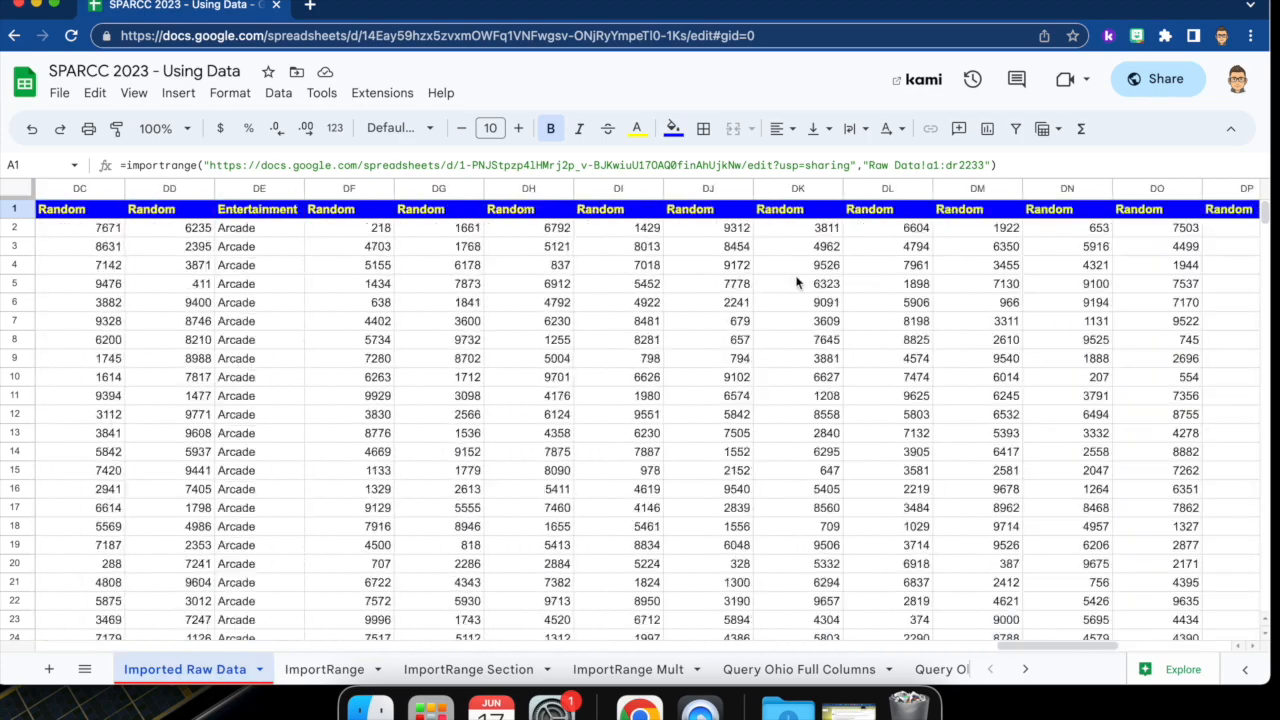
scroll(797, 283, "left", 2)
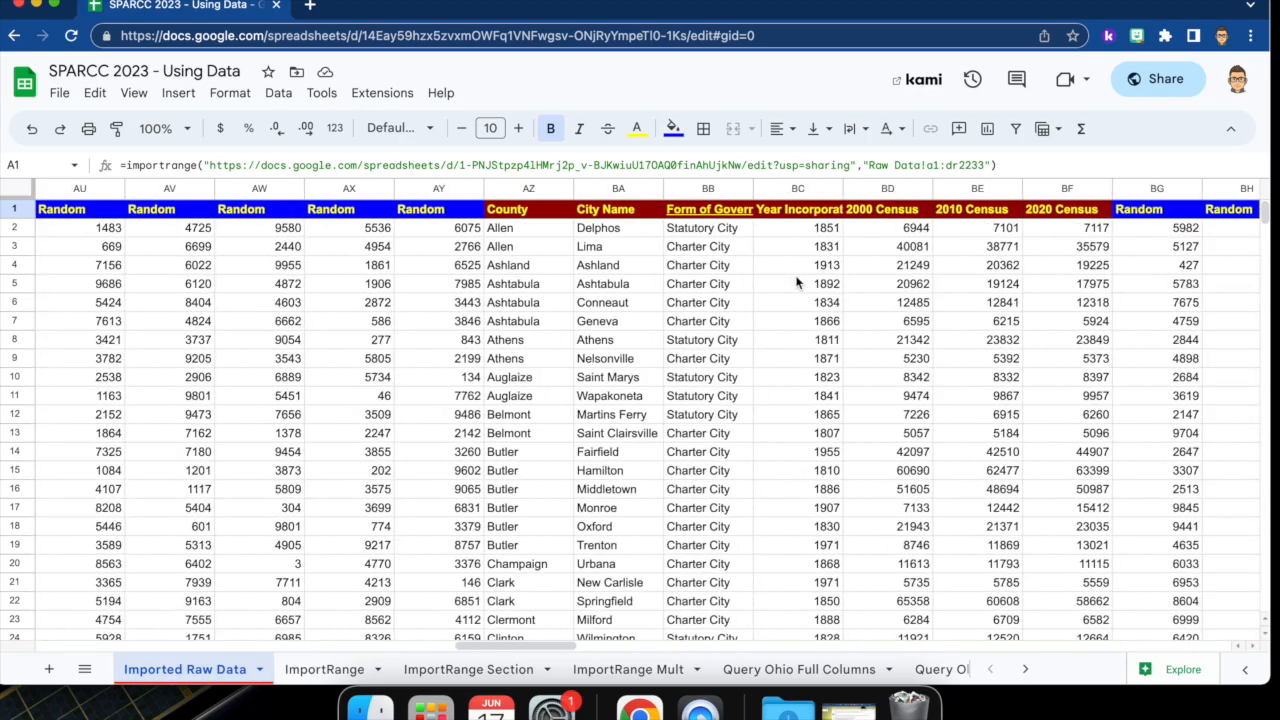
left_click(795, 187)
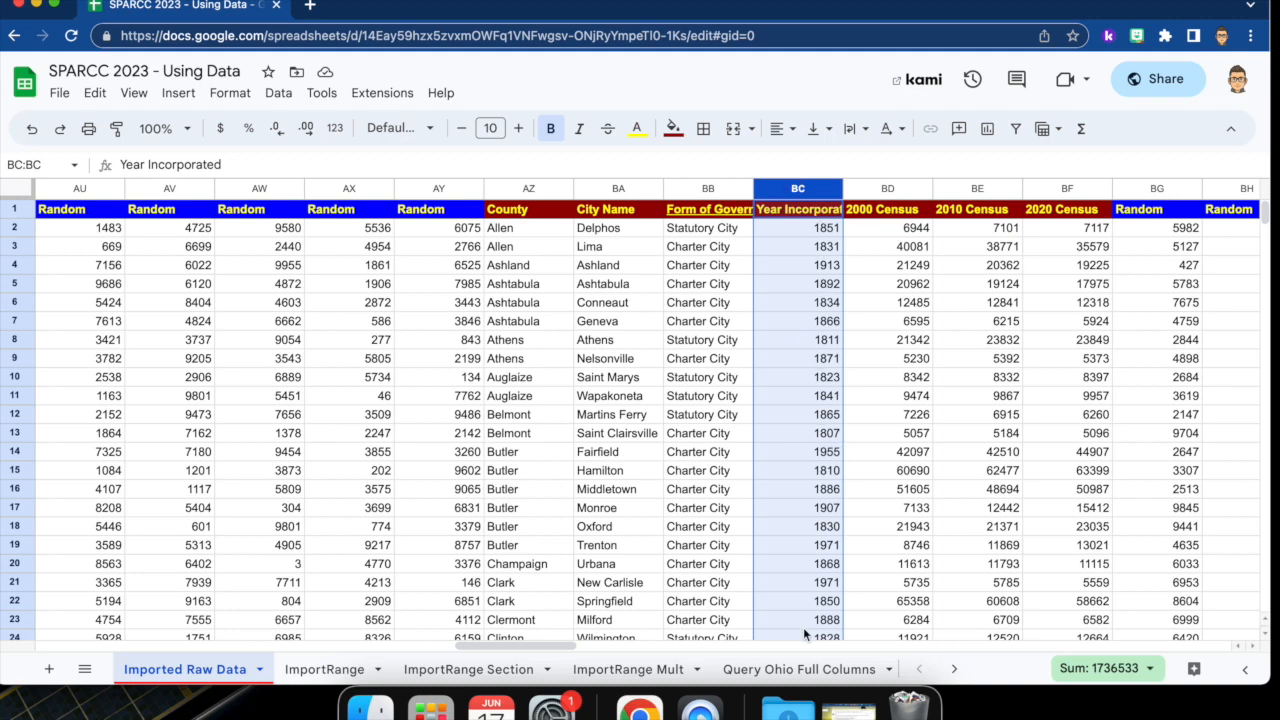
scroll(790, 672, "right", 5)
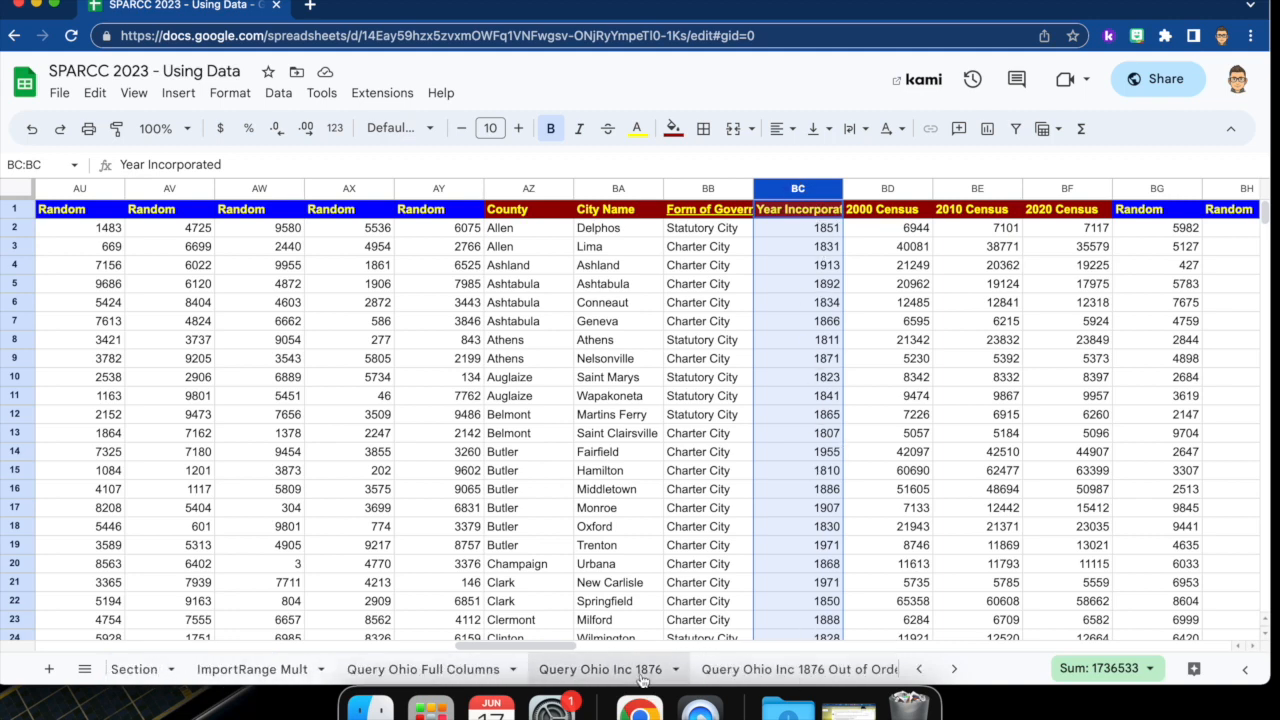
left_click(643, 680)
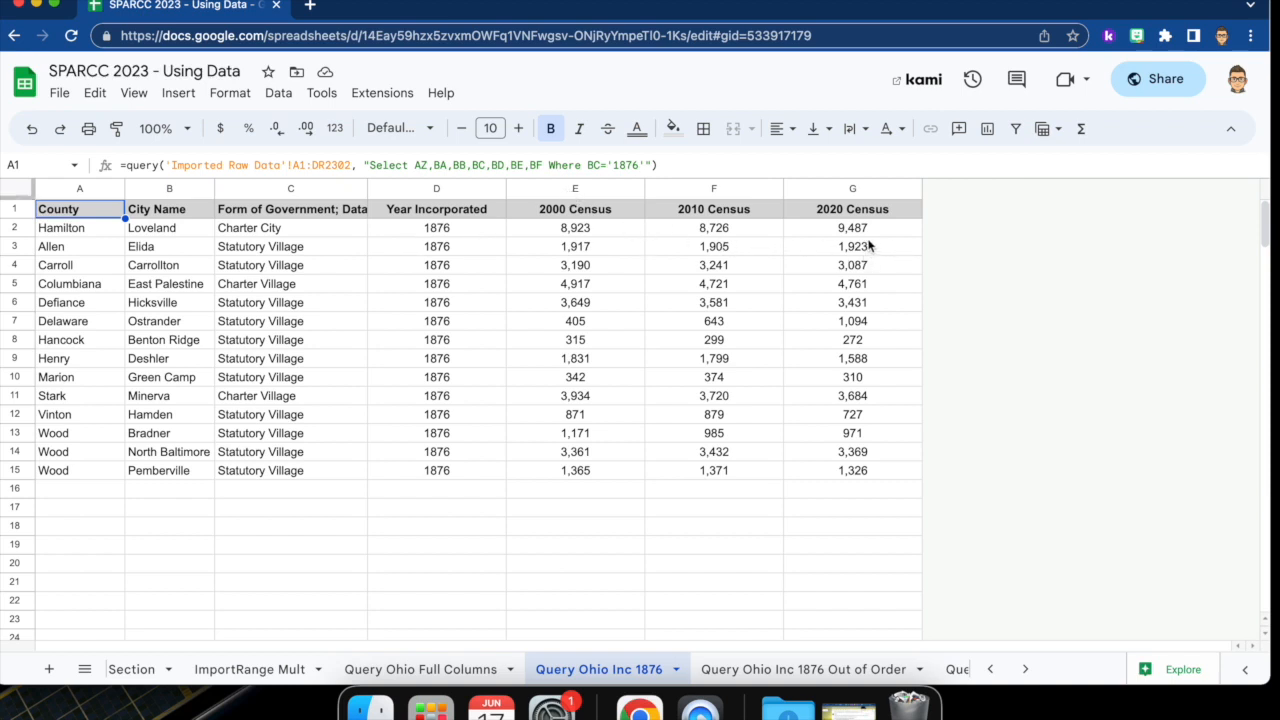
Open the Query Ohio Inc 1876 Out of Order sheet and examine the column order in its query's Select clause
left_click(790, 673)
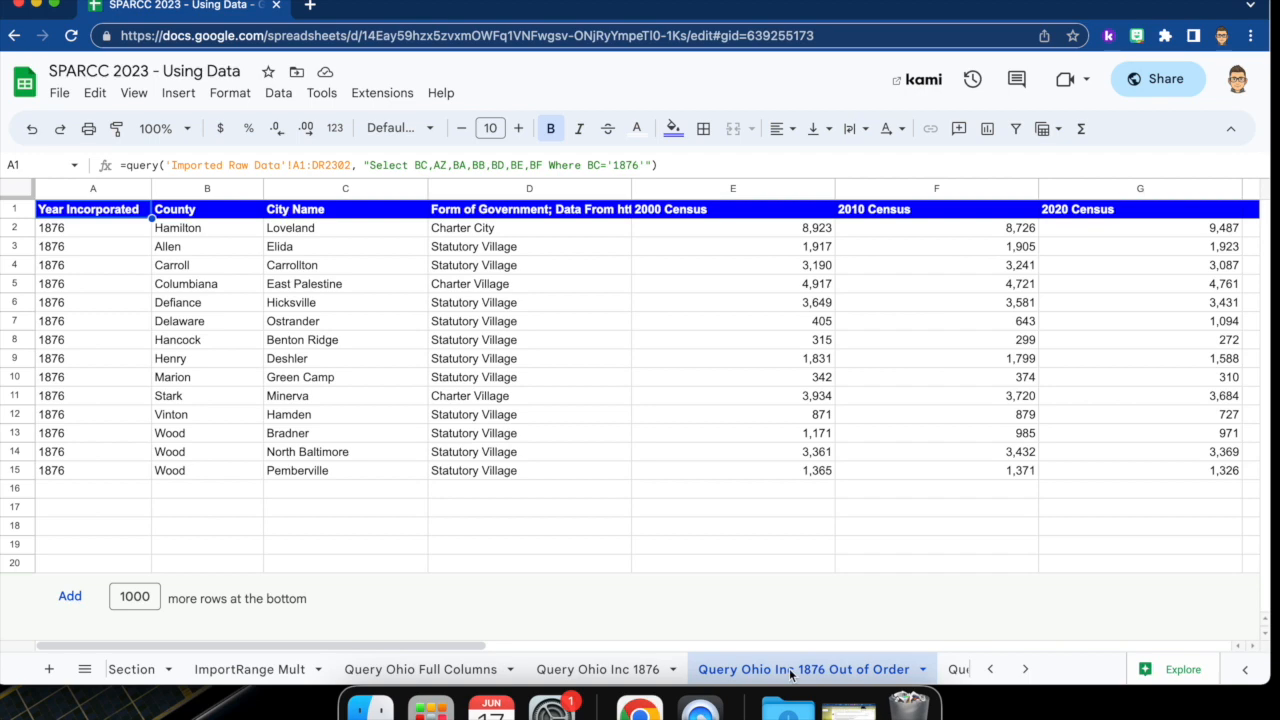
key("super+equal")
key("super+equal")
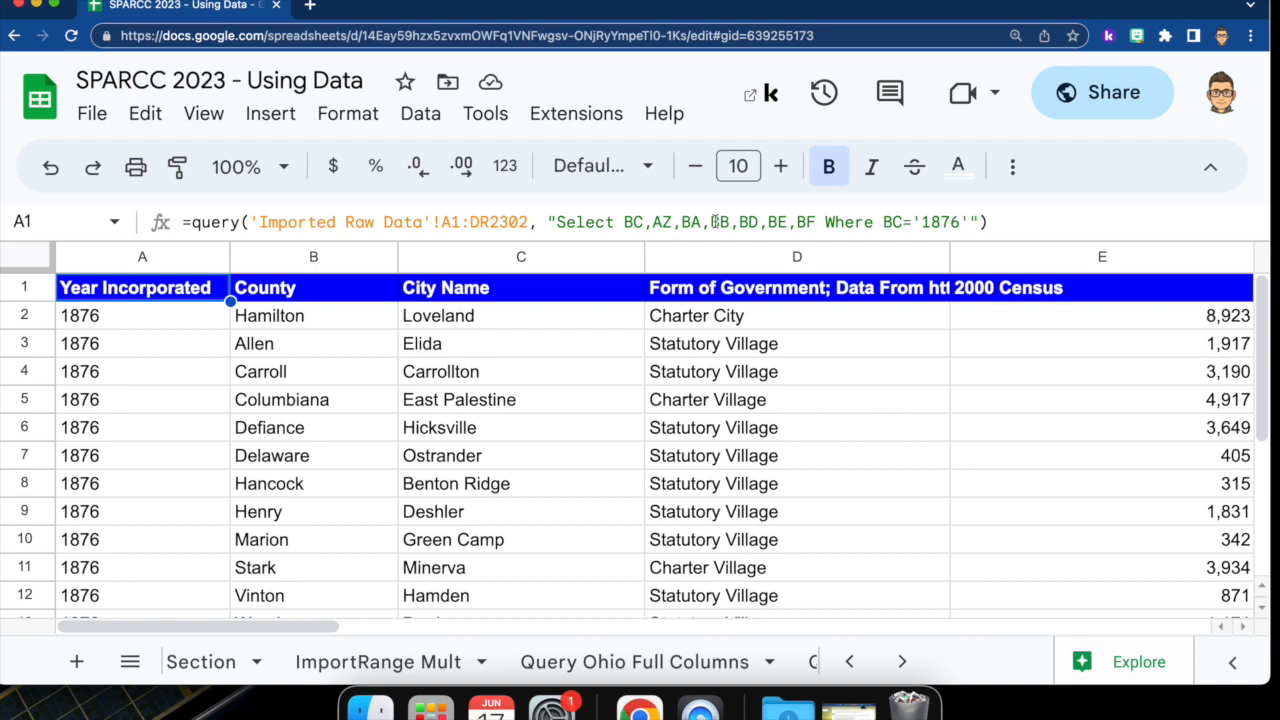
key("super+minus")
key("super+minus")
key("super+minus")
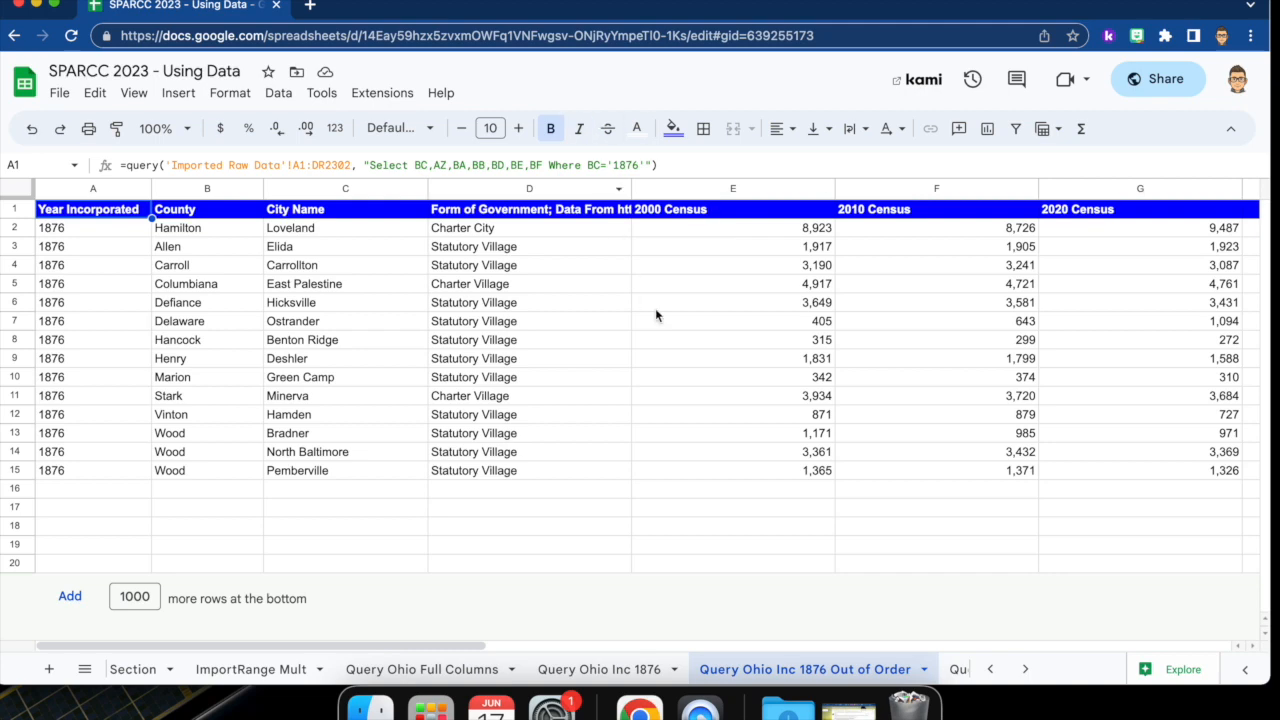
Open the Query Ohio Inc 1876 and Stark sheet and examine the two conditions joined with and in its query formula
scroll(710, 350, "right", 5)
scroll(710, 350, "left", 5)
scroll(803, 669, "right", 5)
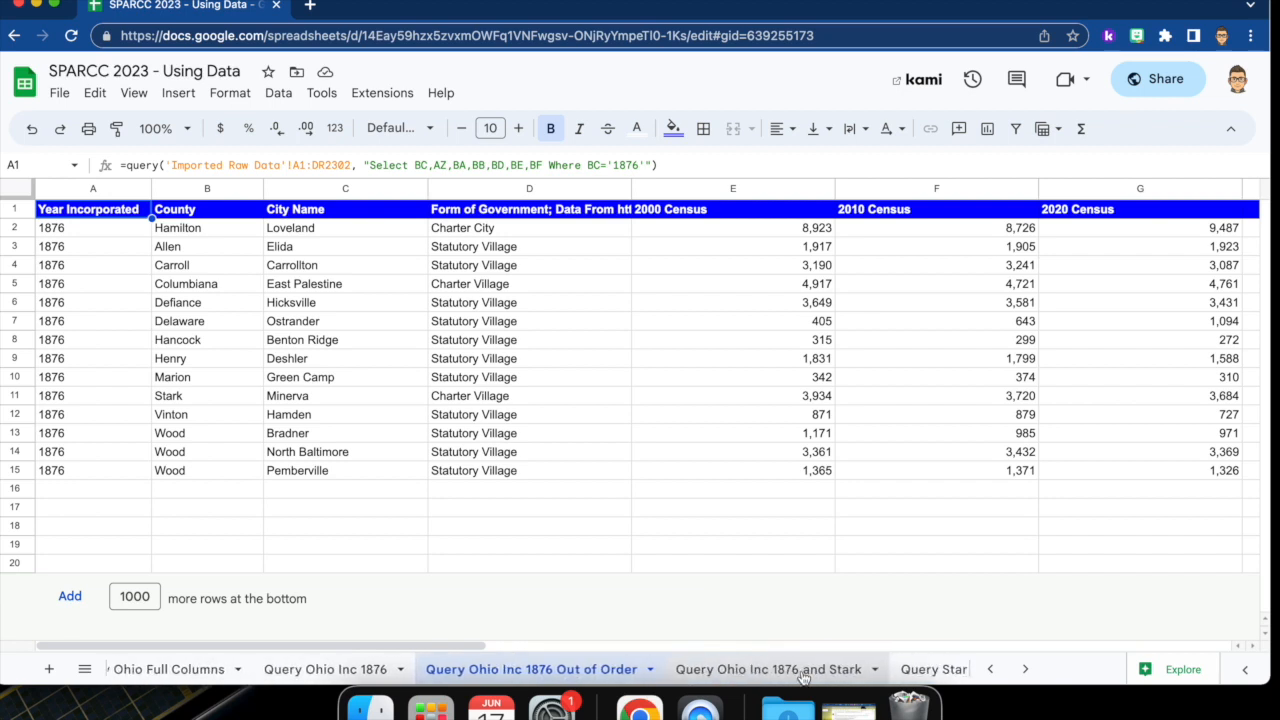
left_click(803, 677)
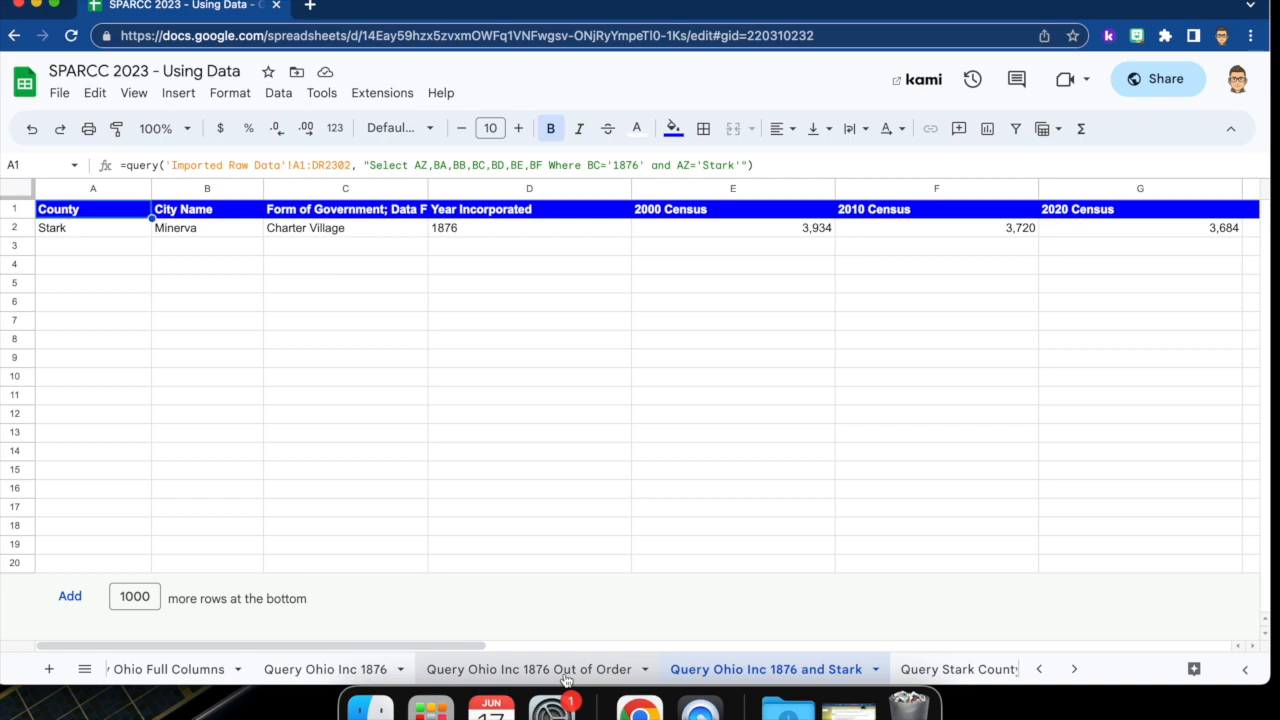
key("super+equal")
key("super+equal")
key("super+equal")
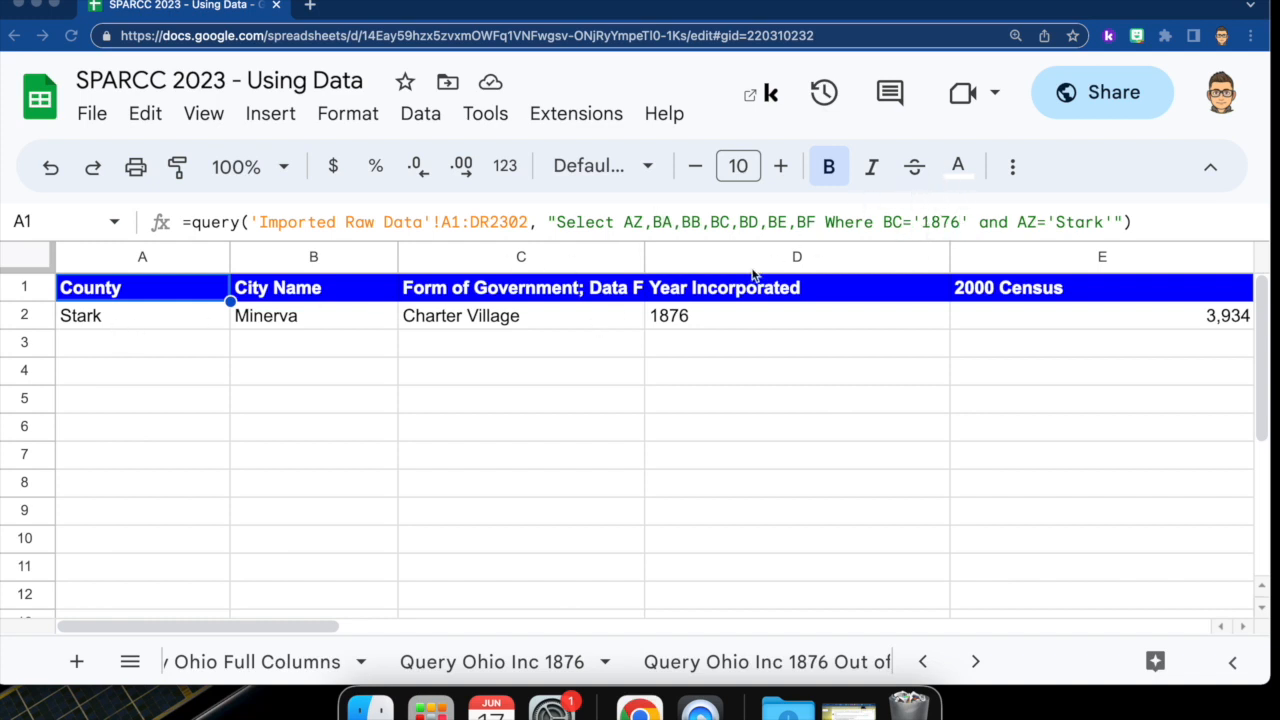
Review the query result in row 2 cell by cell from County to 2020 Census, and return to cell A2
left_click(282, 322)
left_click(174, 327)
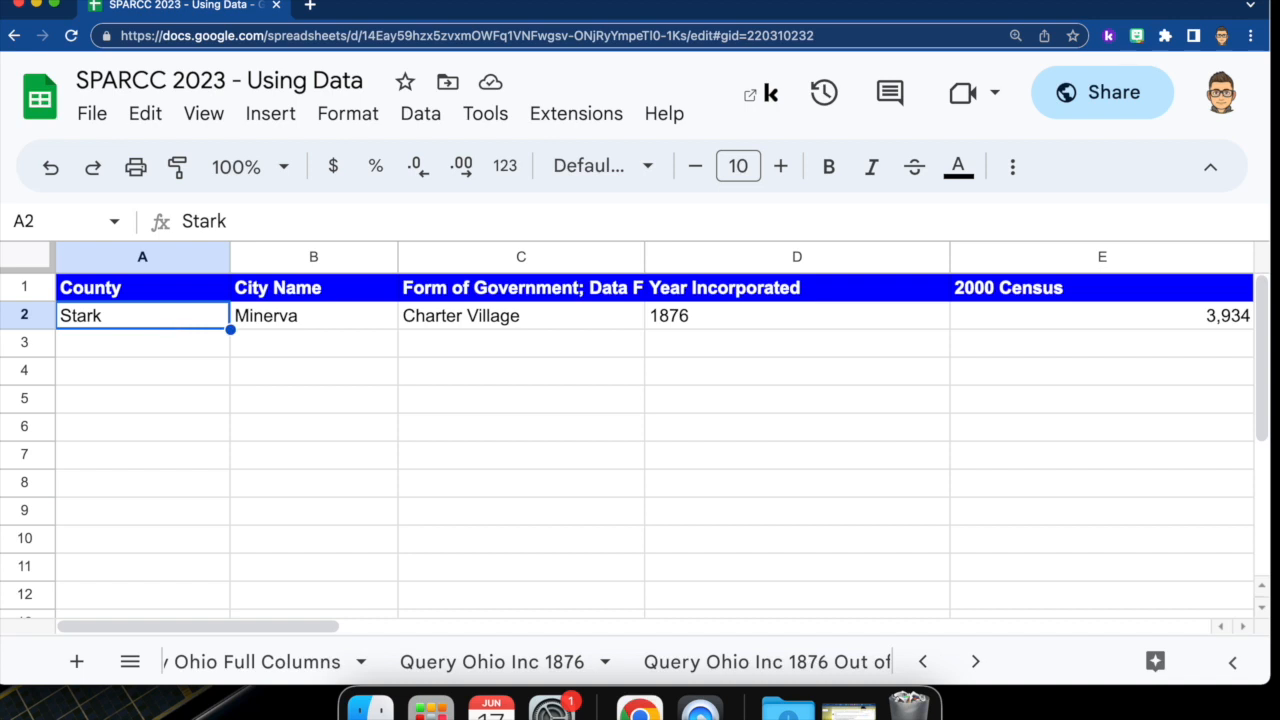
key("Right")
key("Right")
key("Right")
key("Right")
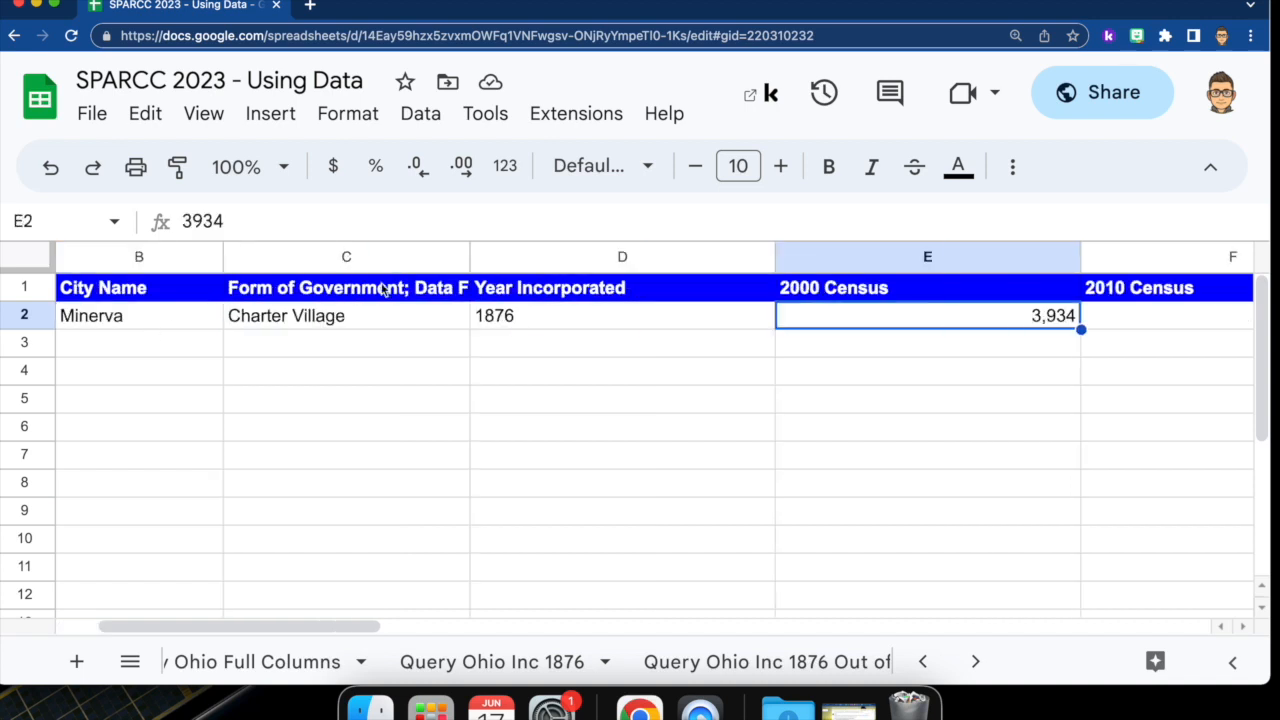
key("Right")
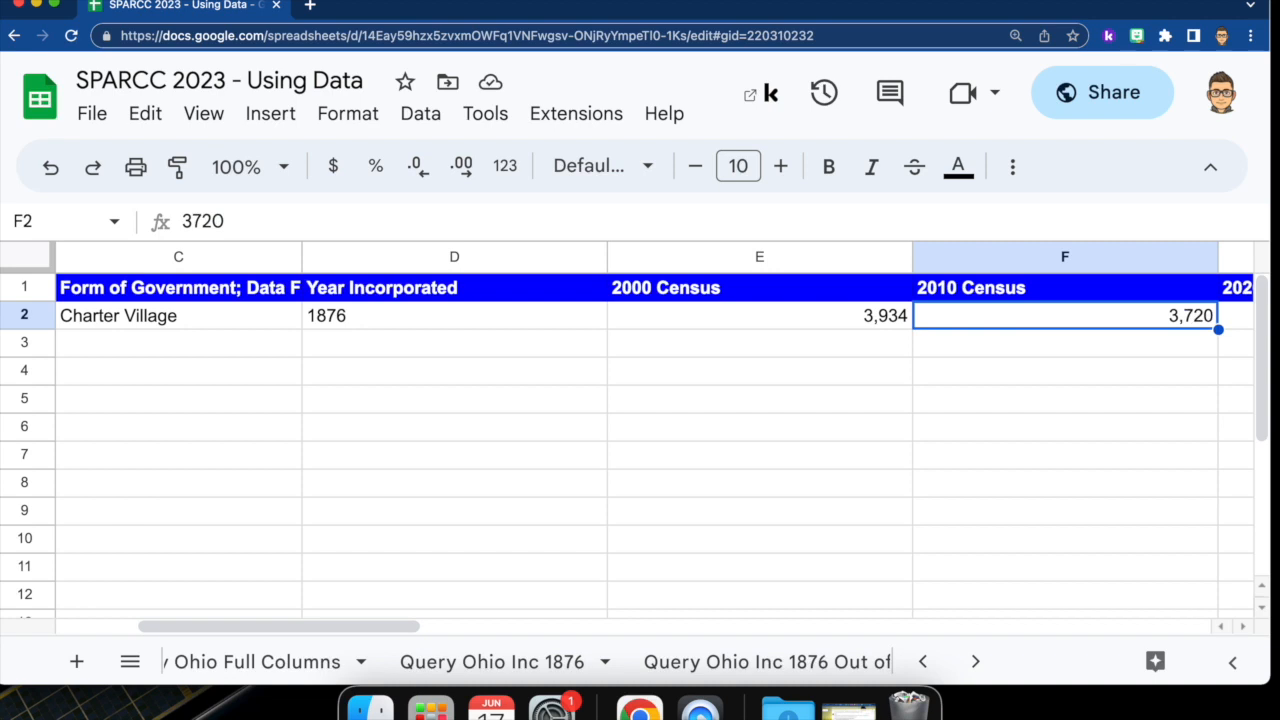
key("Right")
key("Right")
key("Right")
key("Left")
key("Left")
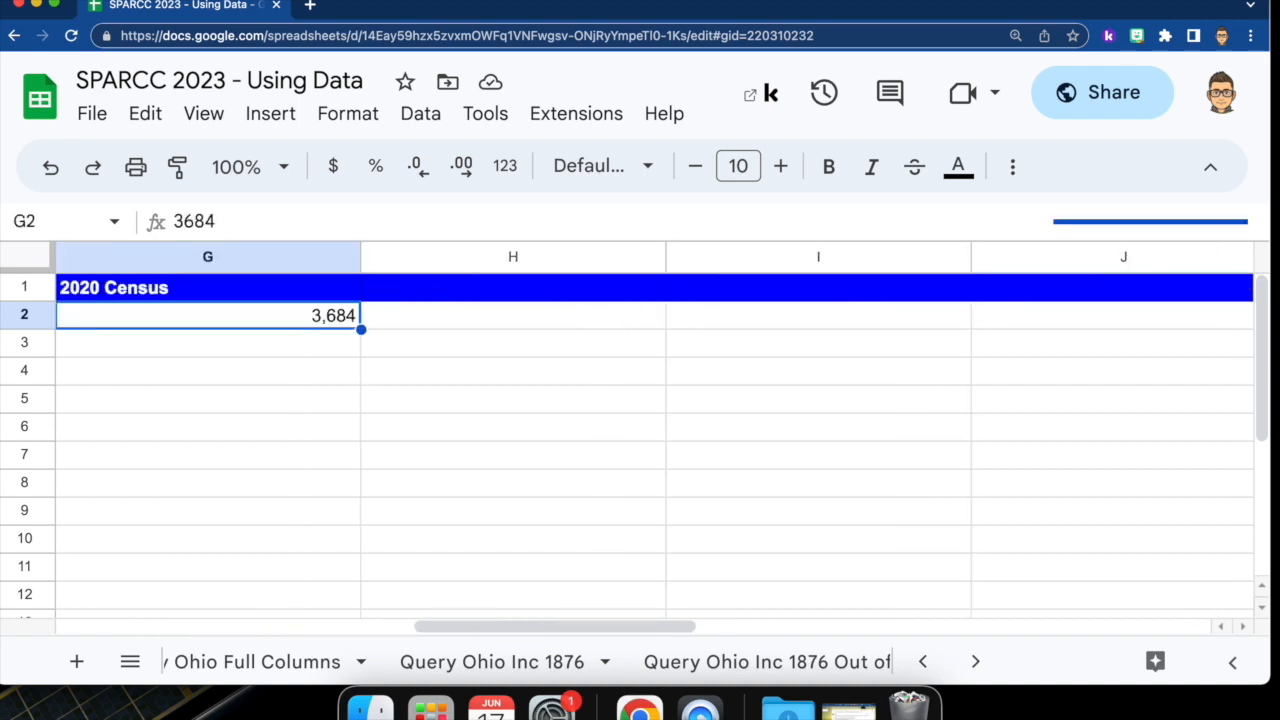
key("Left")
key("Left")
key("Left")
key("Left")
key("Left")
key("Left")
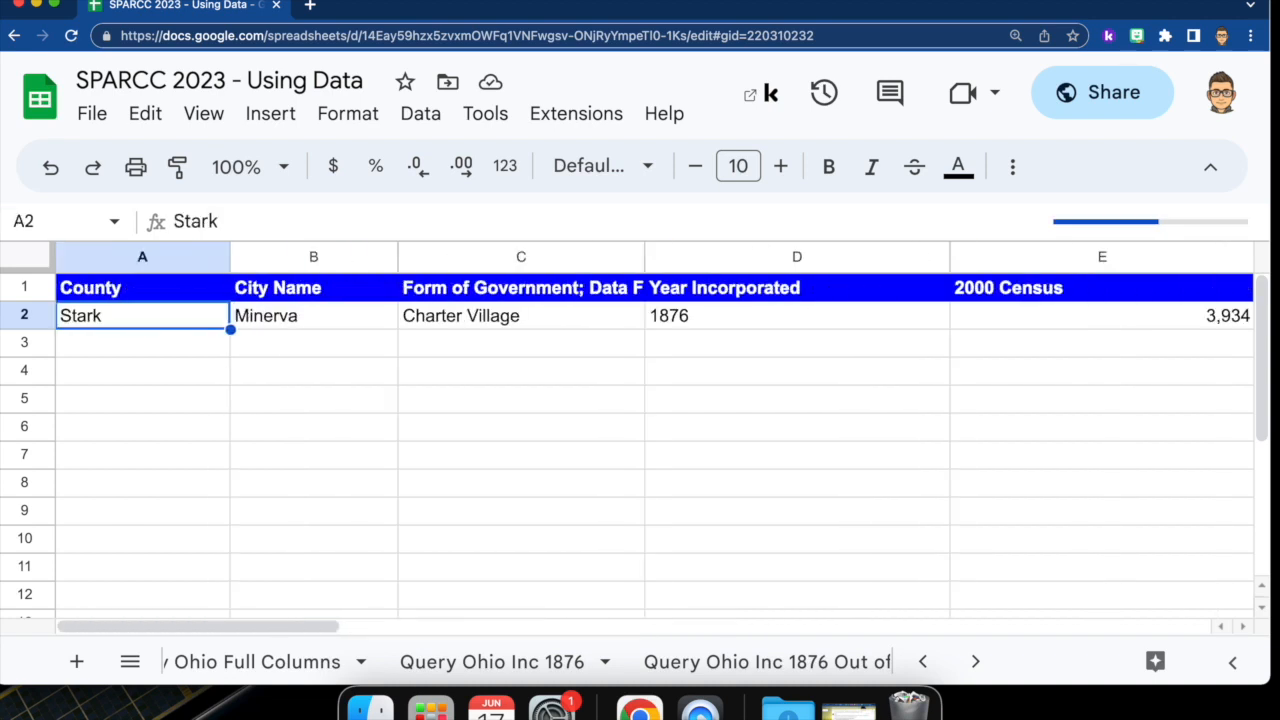
Open the Query Stark County and DESC by 2020 sheet and examine the order by BF DESC clause in its query formula
key("super+minus")
key("super+minus")
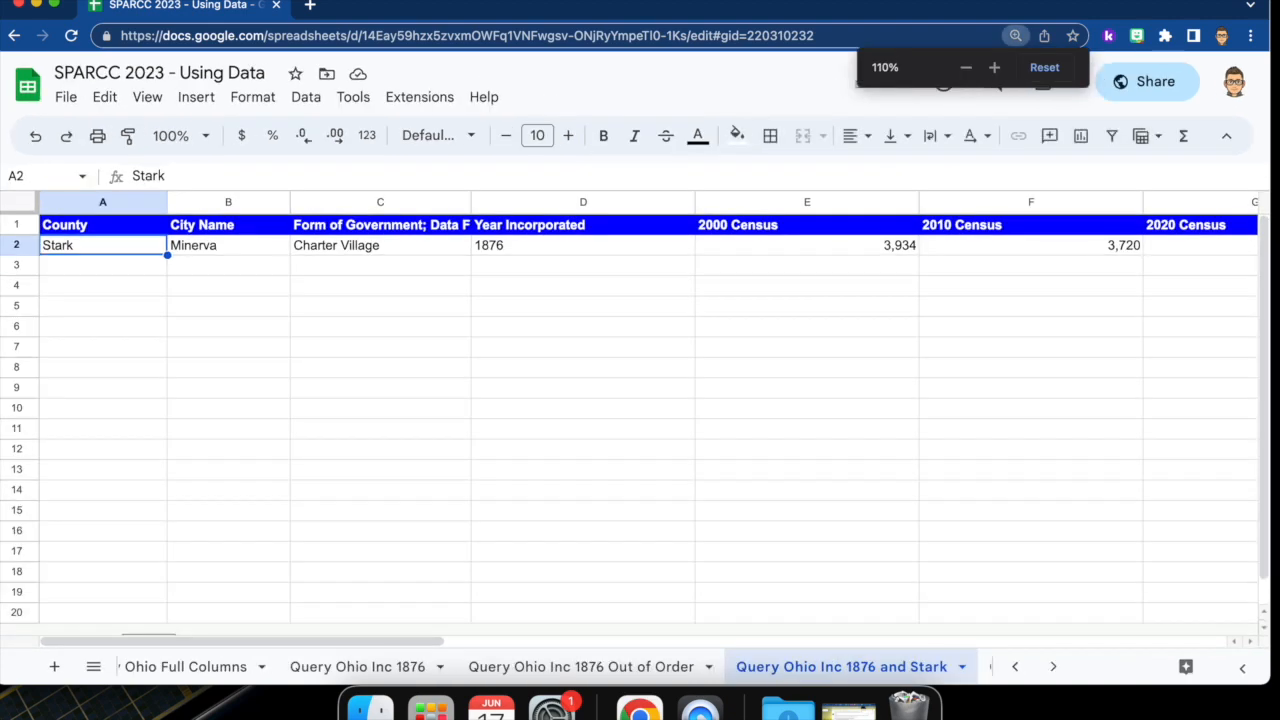
key("super+minus")
key("super+equal")
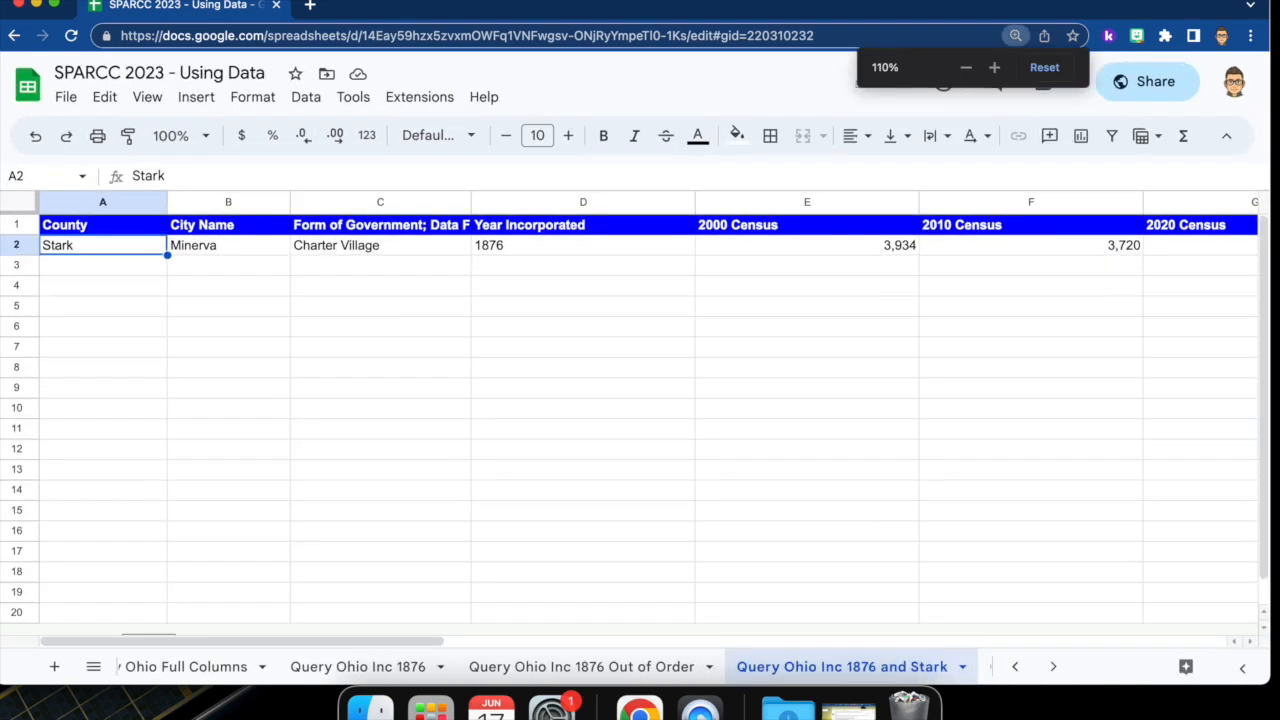
key("super+minus")
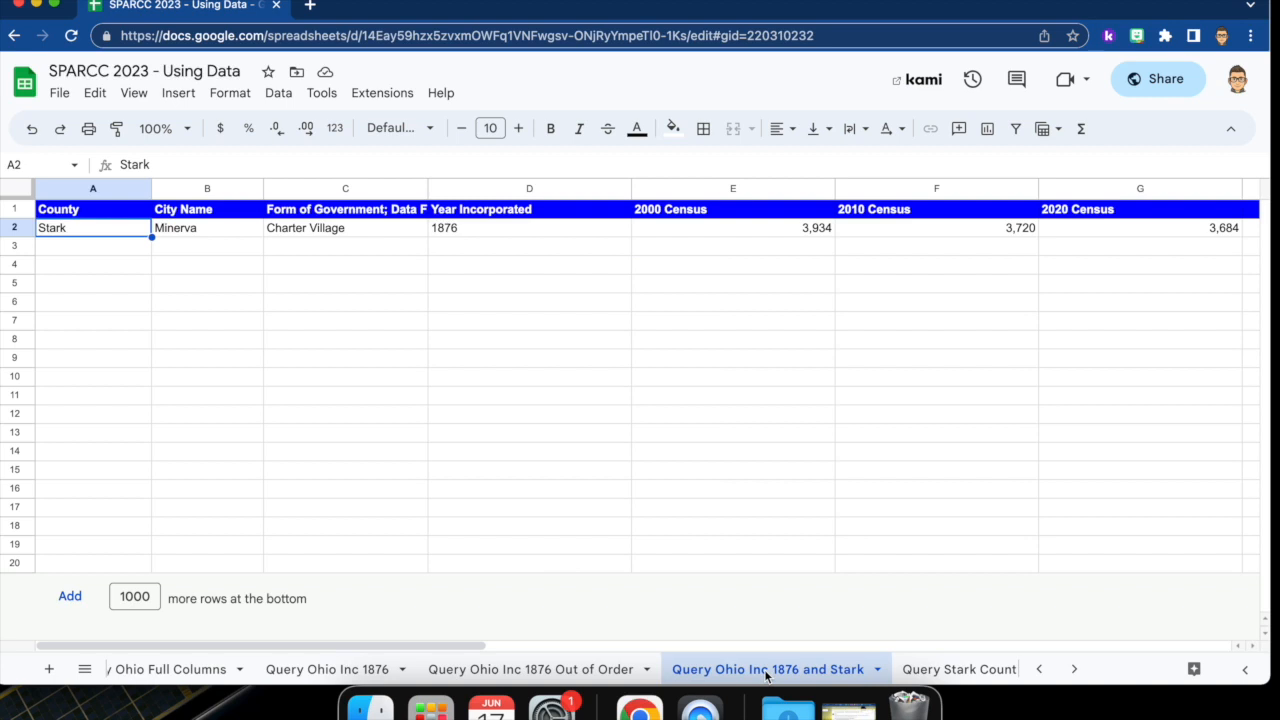
scroll(766, 676, "right", 5)
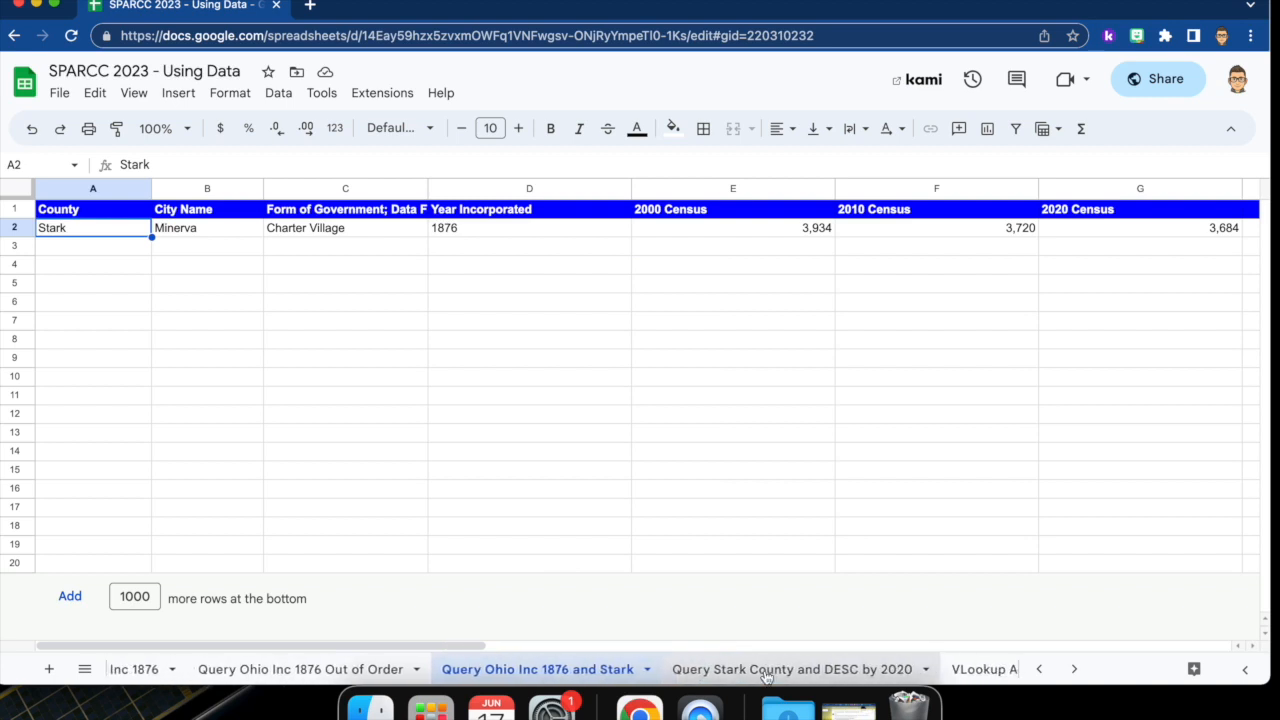
left_click(766, 669)
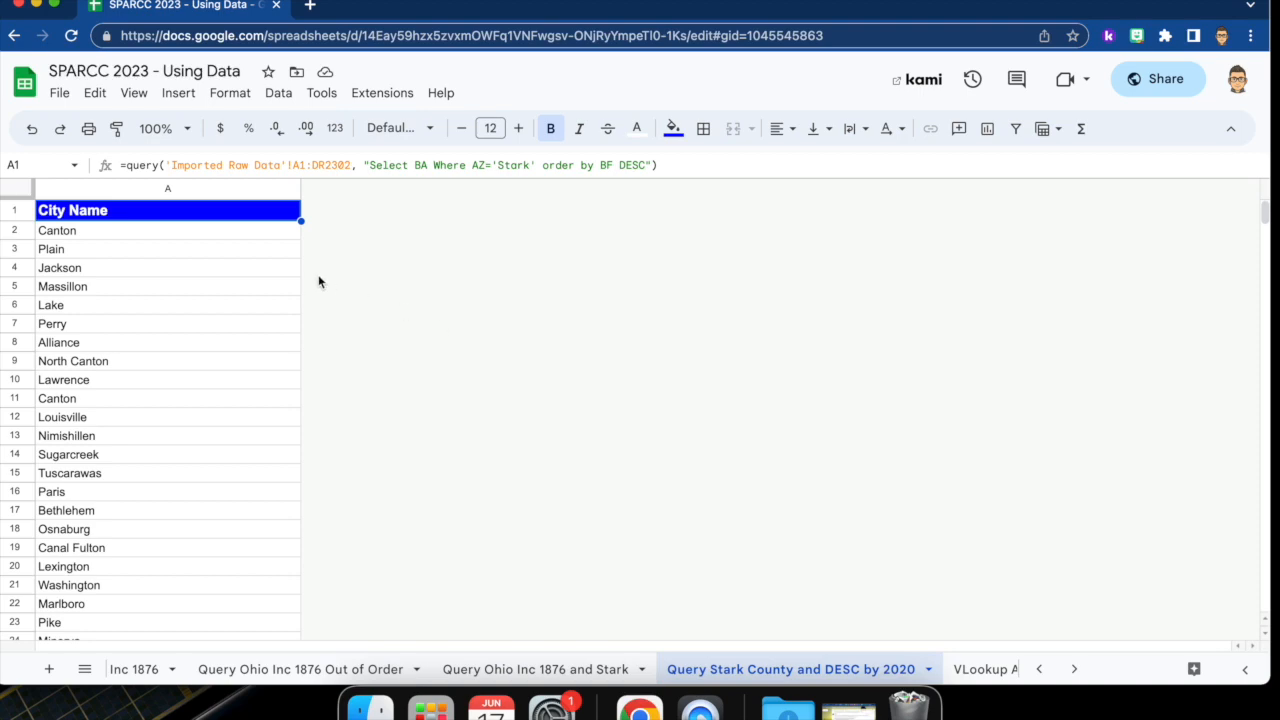
key("super+equal")
key("super+equal")
key("super+equal")
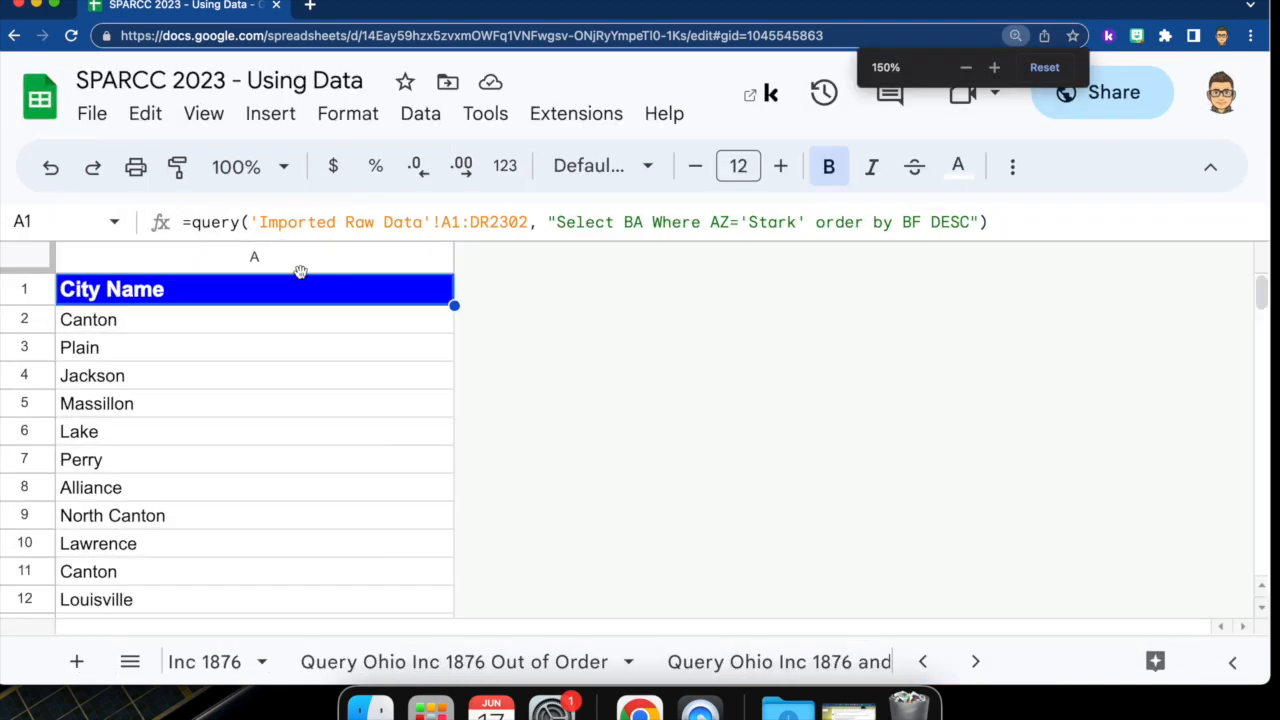
key("super+equal")
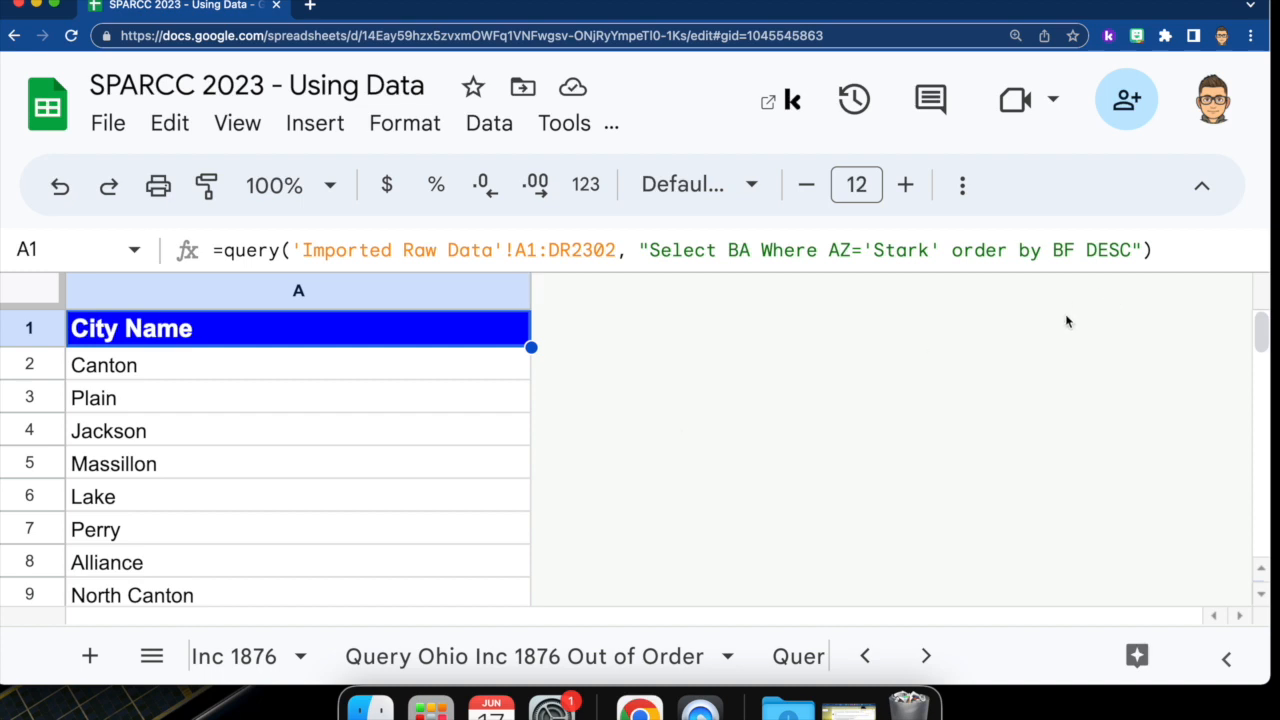
Check the first city names in column A against the query formula in cell A1
left_click(295, 437)
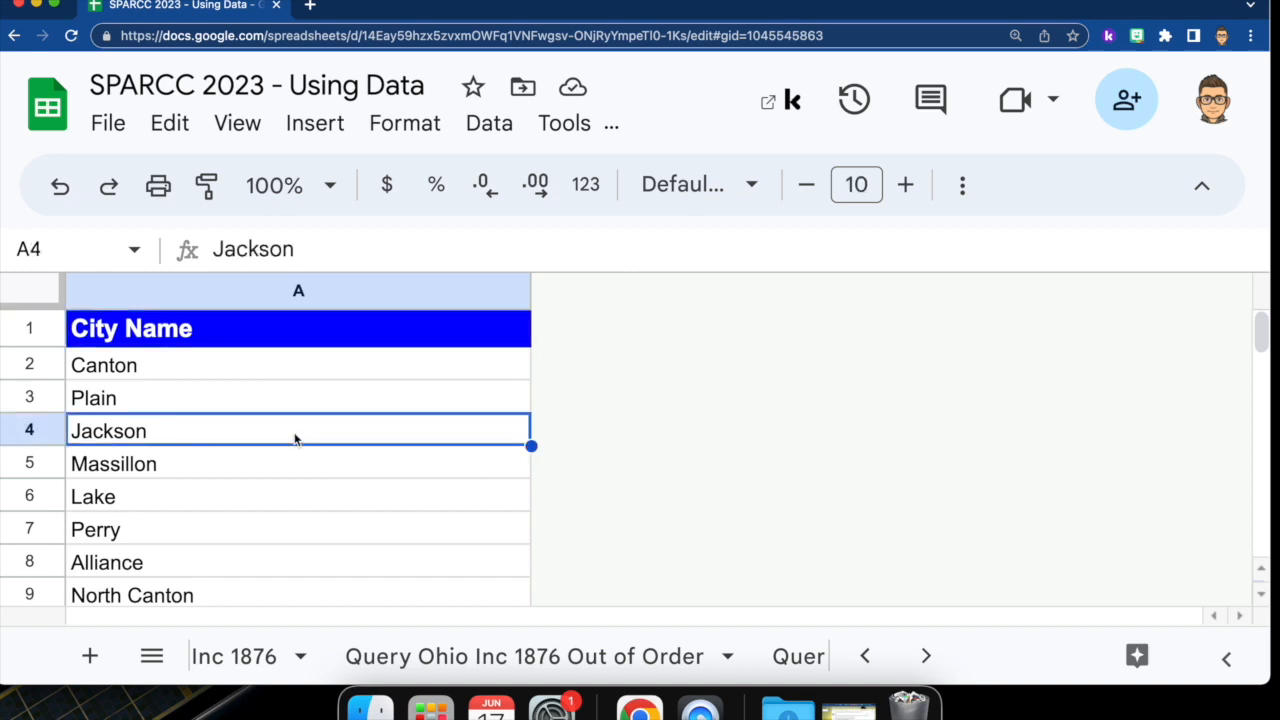
left_click(228, 374)
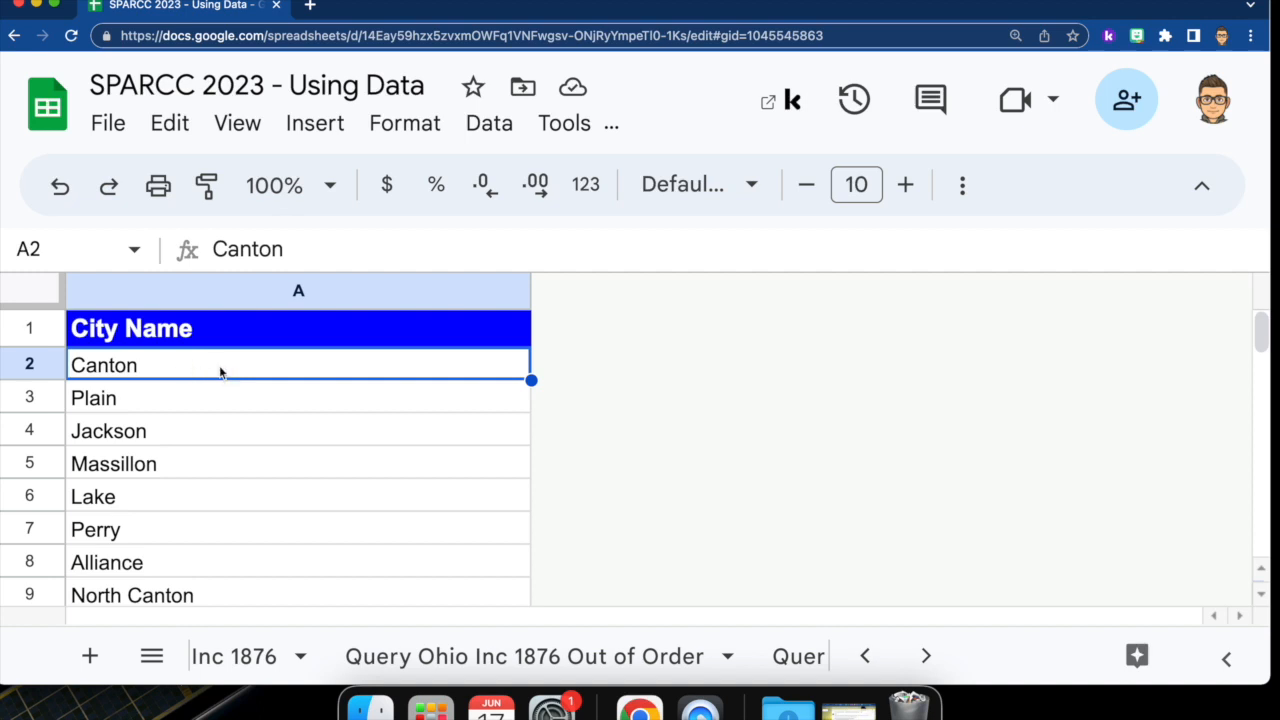
left_click(130, 336)
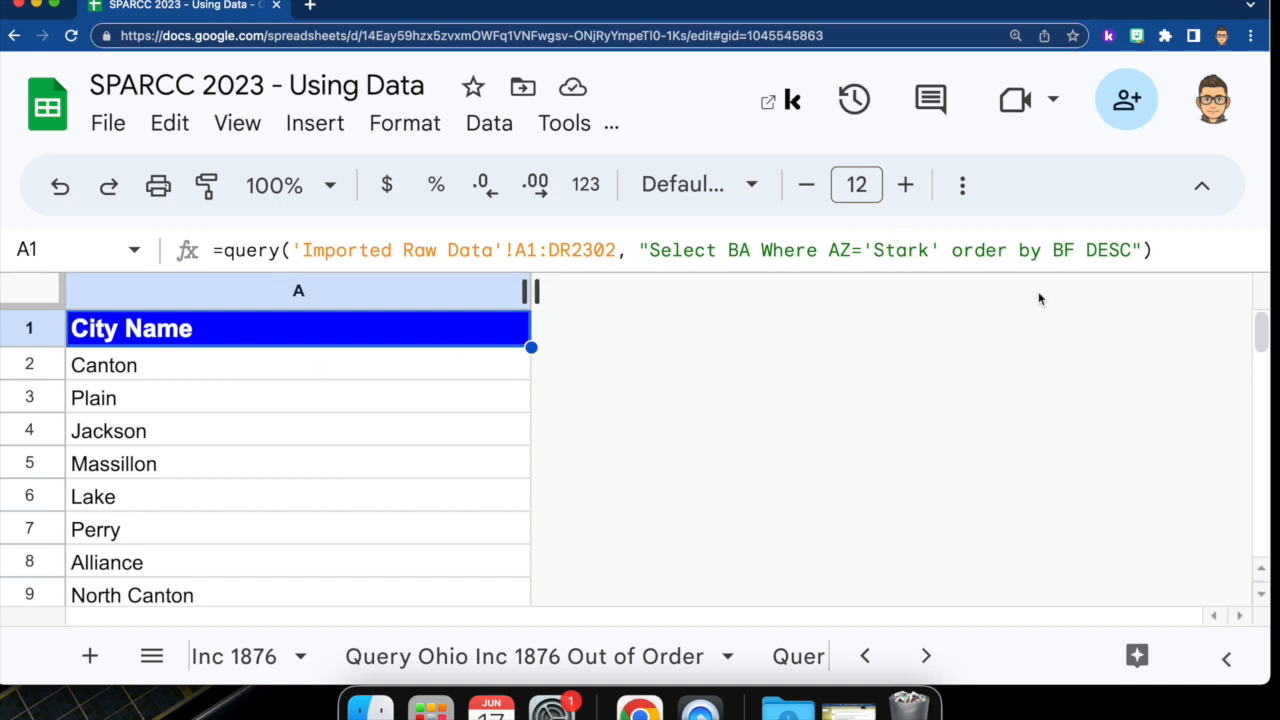
Review the sorted City Name list row by row from Canton in A2 down to Hills and Dales in A35
left_click(269, 375)
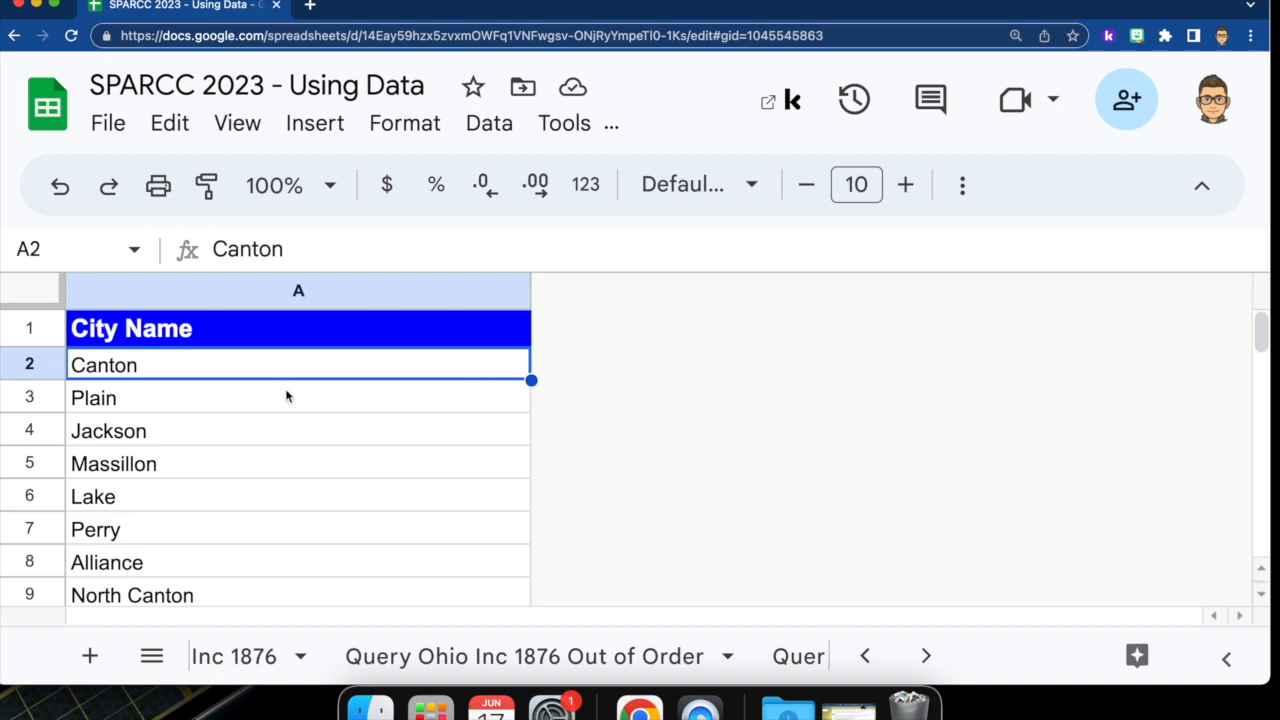
key("Down")
key("Down")
key("Down")
key("Down")
key("Down")
key("Down")
key("Down")
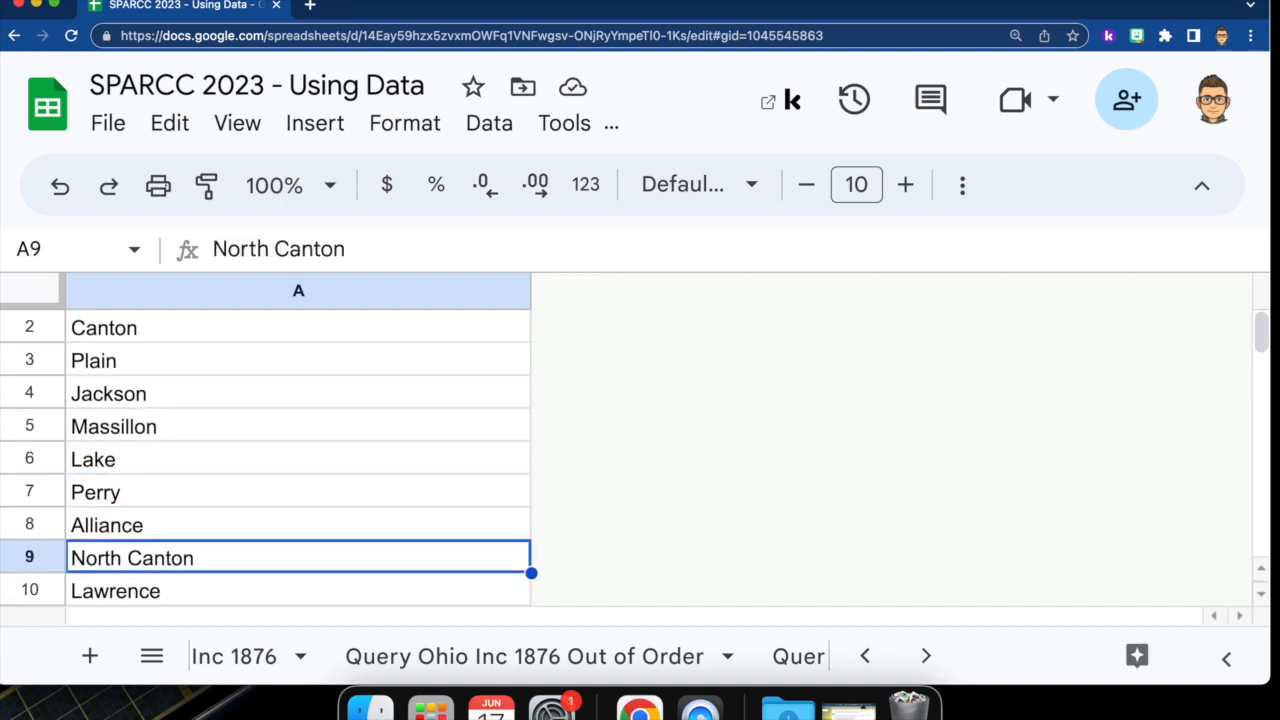
key("Down")
key("Down")
key("Down")
key("Down")
key("Down")
key("Down")
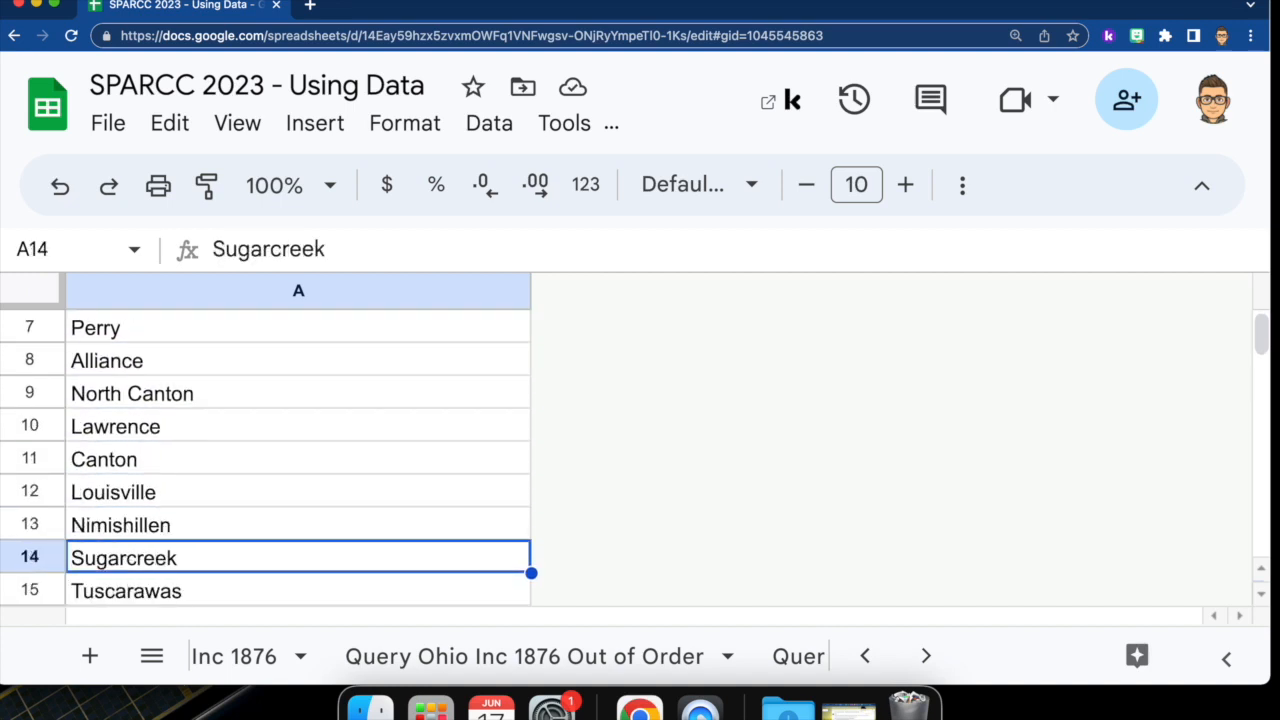
key("Down")
key("Down")
key("Down")
key("Down")
key("Down")
key("Down")
key("Down")
key("Down")
key("Down")
key("Down")
key("Down")
key("Down")
key("Down")
key("Down")
key("Up")
key("Up")
key("Up")
key("Up")
key("Up")
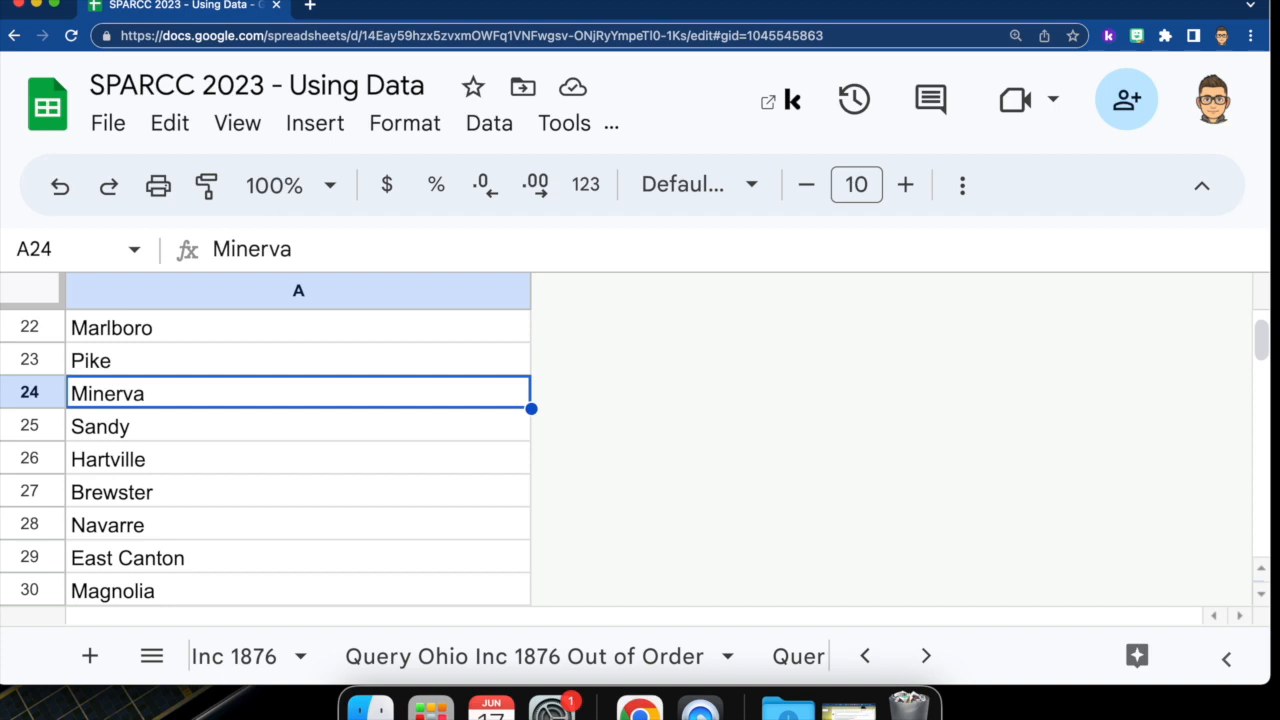
key("Down")
key("Down")
key("Down")
key("Down")
key("Down")
key("Down")
key("Down")
key("Down")
key("Down")
key("Down")
key("Down")
key("Down")
key("Down")
key("Down")
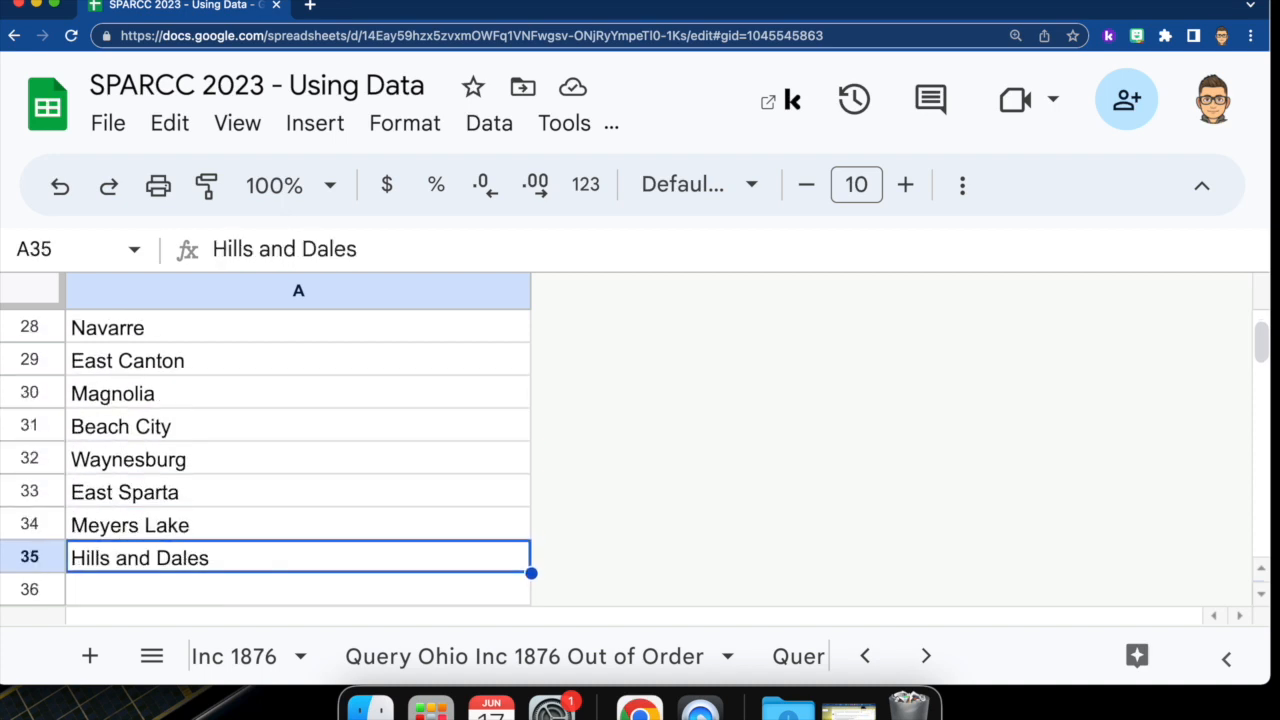
Go back up through the City Name list from its end to the query formula in cell A1
key("Up")
key("Up")
key("Up")
key("Up")
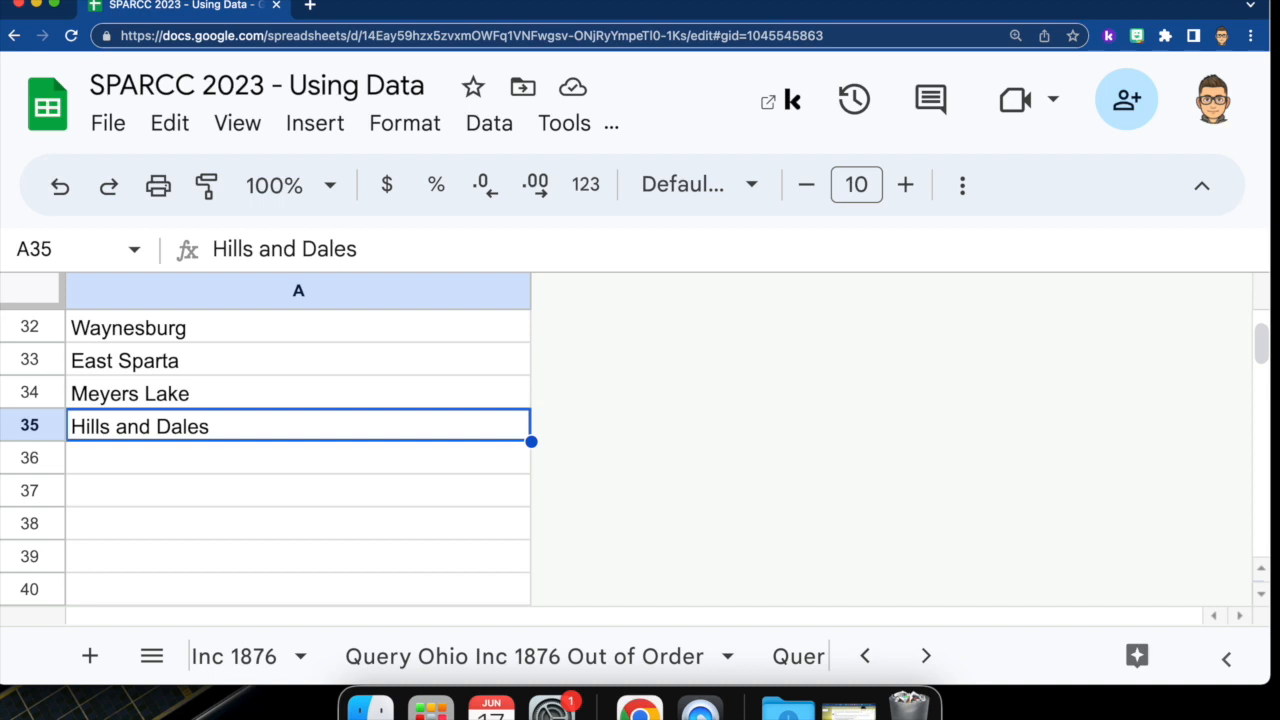
key("Up")
key("Up")
key("Up")
key("Up")
key("Up")
key("Up")
key("Up")
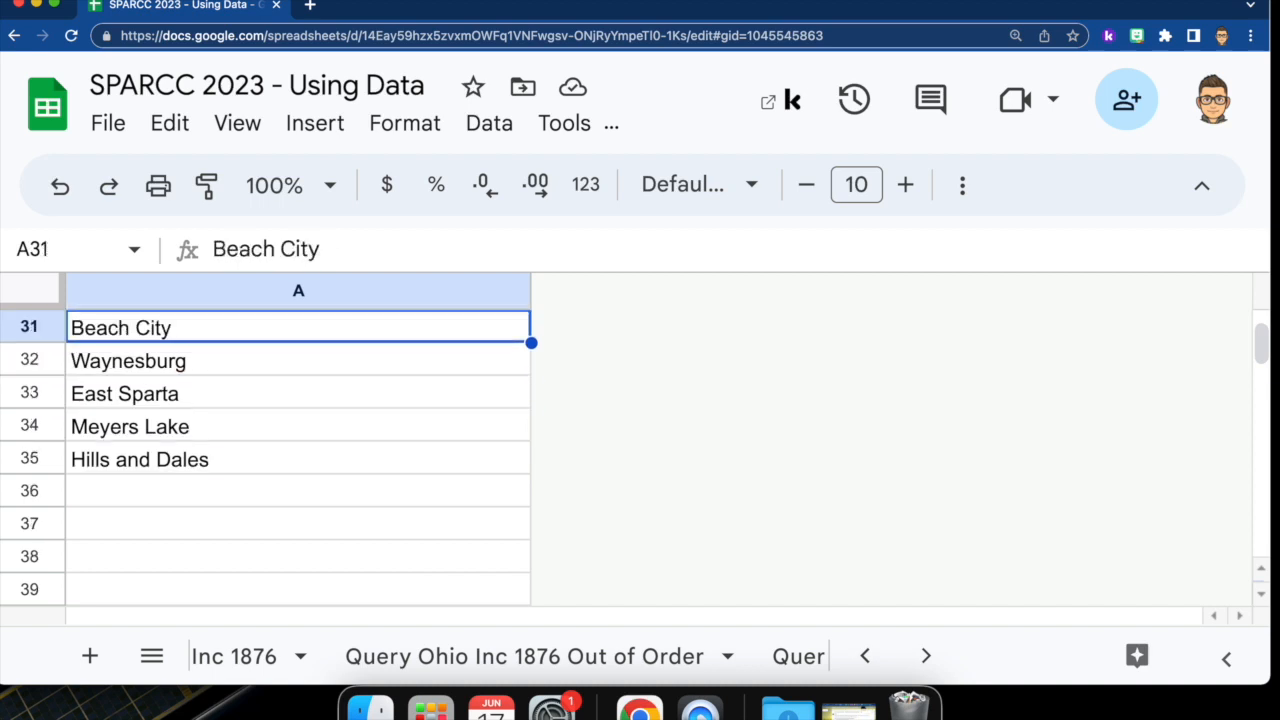
key("Up")
key("Up")
key("Up")
key("Up")
key("Up")
key("Up")
key("Up")
key("Up")
key("Up")
key("Up")
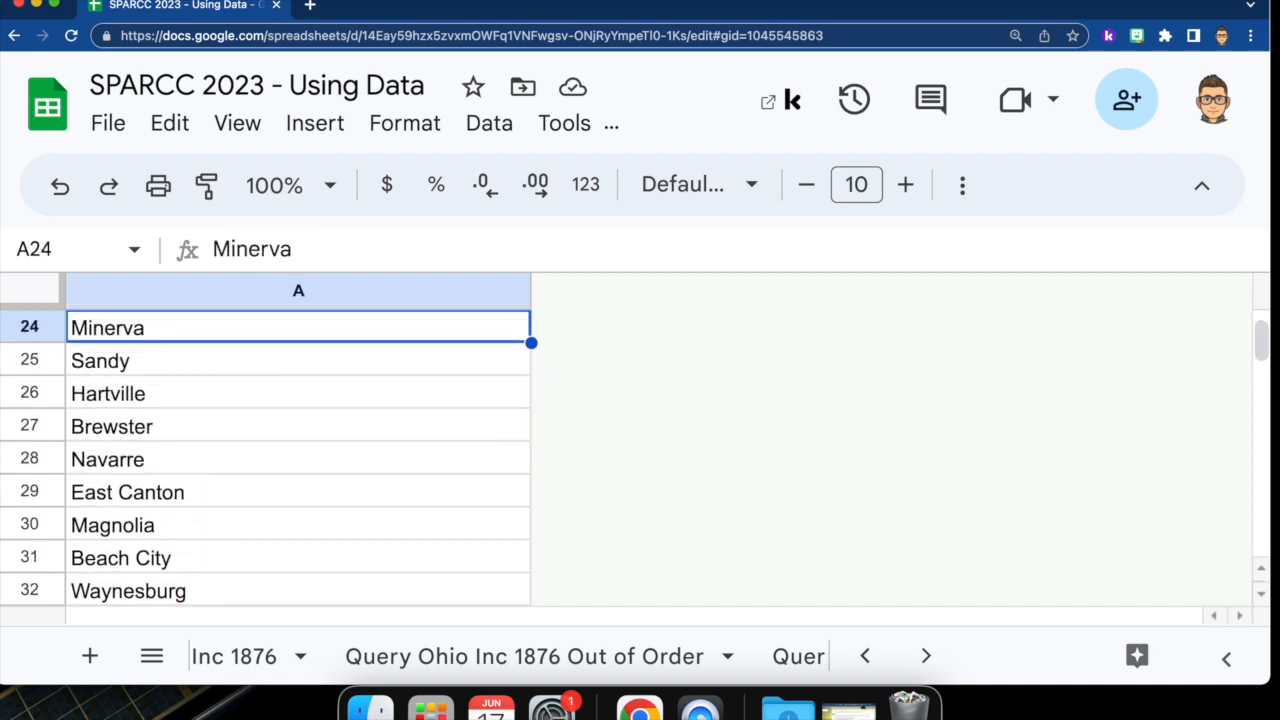
key("Up")
key("Up")
key("Up")
key("Up")
key("Up")
key("Up")
key("Up")
key("Up")
key("Up")
key("Up")
key("Up")
key("Up")
key("Up")
key("Up")
key("Up")
key("Up")
key("Up")
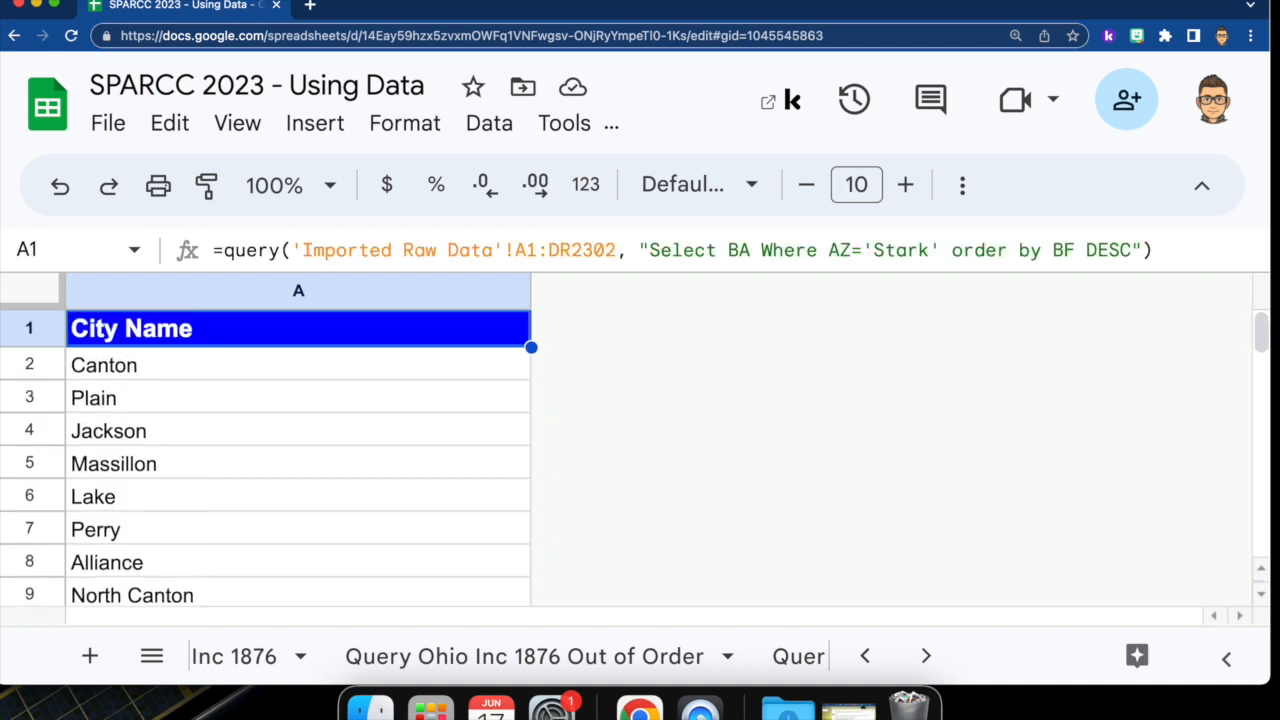
key("Down")
key("Up")
Add column AZ after BA in the Select clause of the query in A1 to include the county
left_click(751, 252)
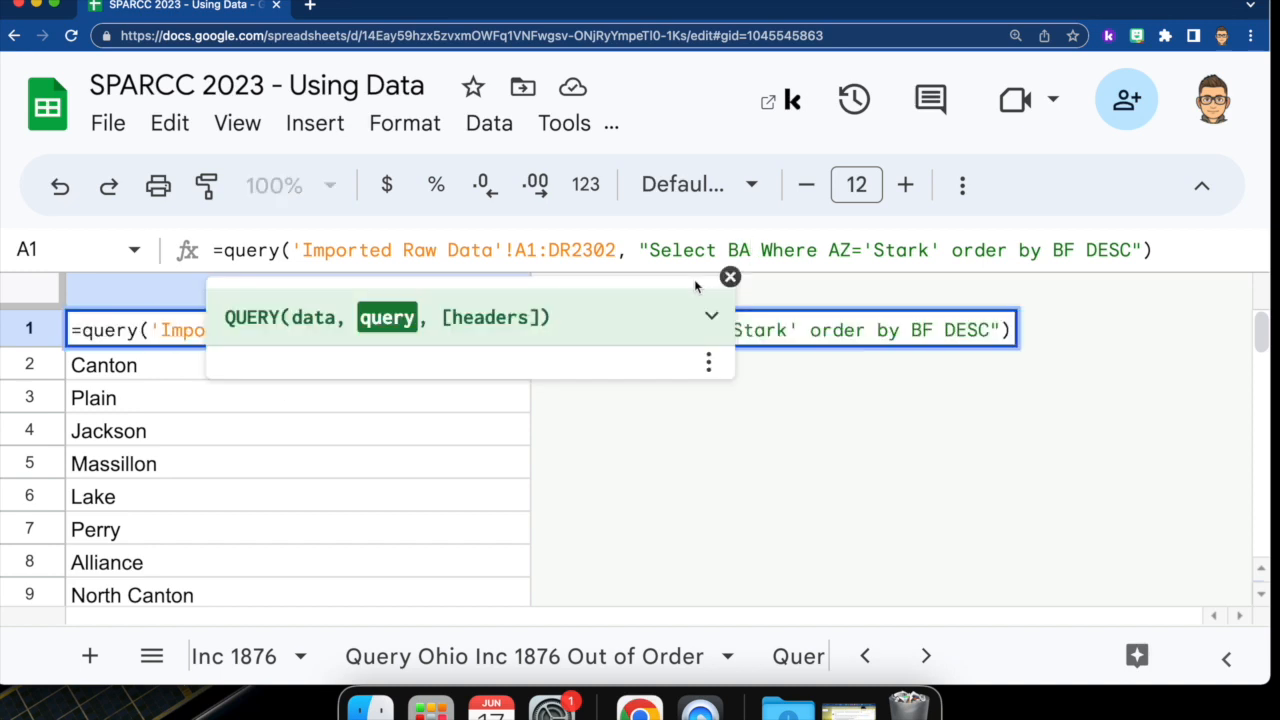
type(", AZ")
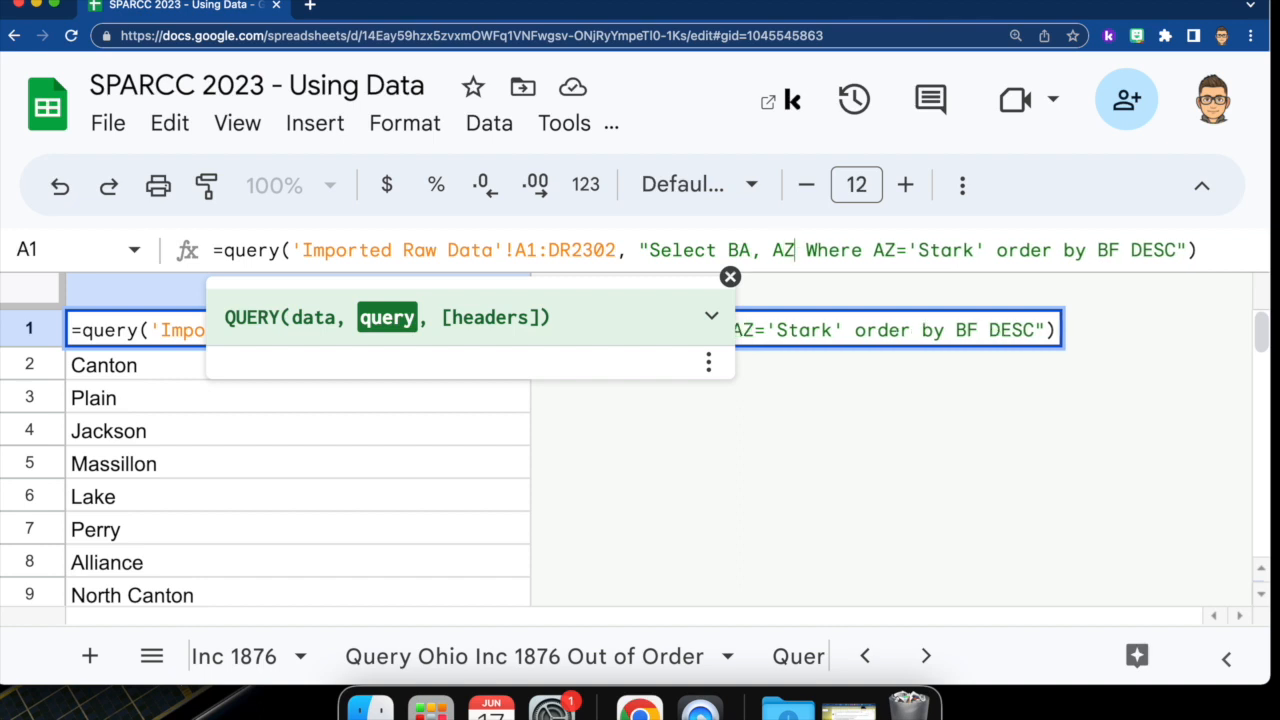
key("BackSpace")
key("BackSpace")
key("BackSpace")
key("BackSpace")
type(",AZ")
key("Return")
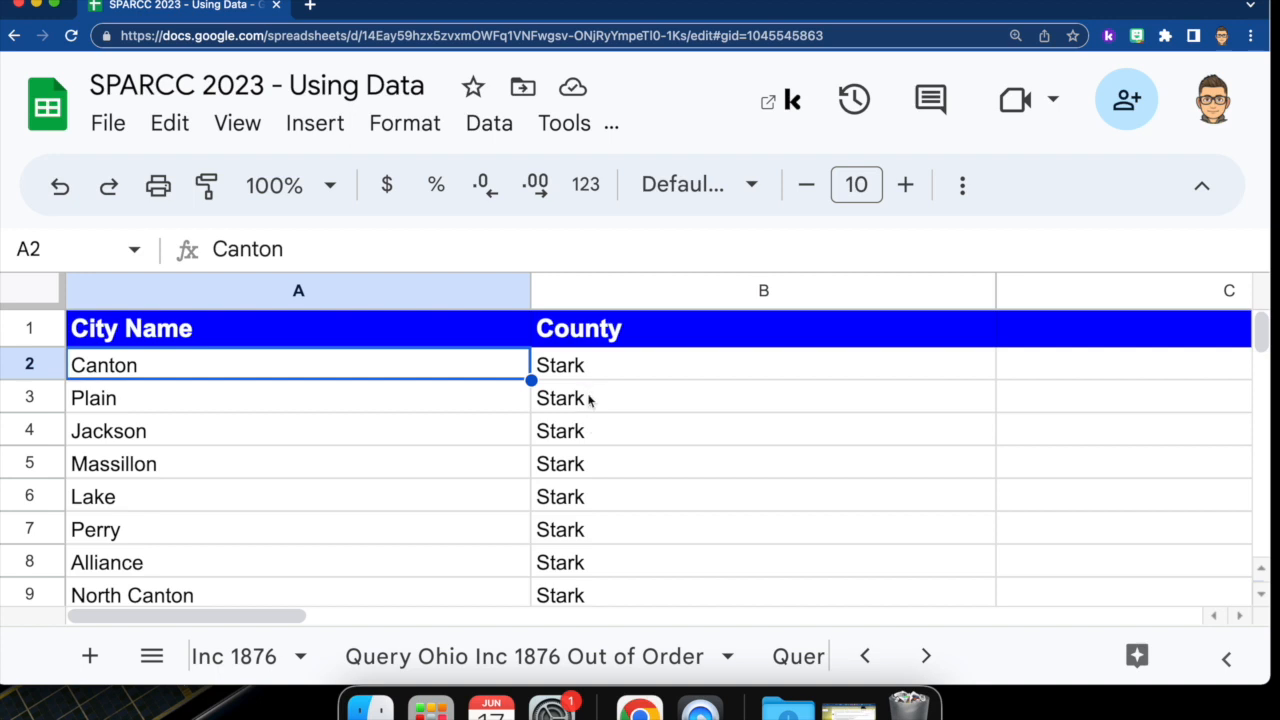
Look over the county results and replace AZ with BF in the query's Select clause to return the 2020 Census column
scroll(588, 405, "down", 12)
scroll(588, 411, "up", 12)
left_click(170, 337)
left_click(789, 250)
key("BackSpace")
key("BackSpace")
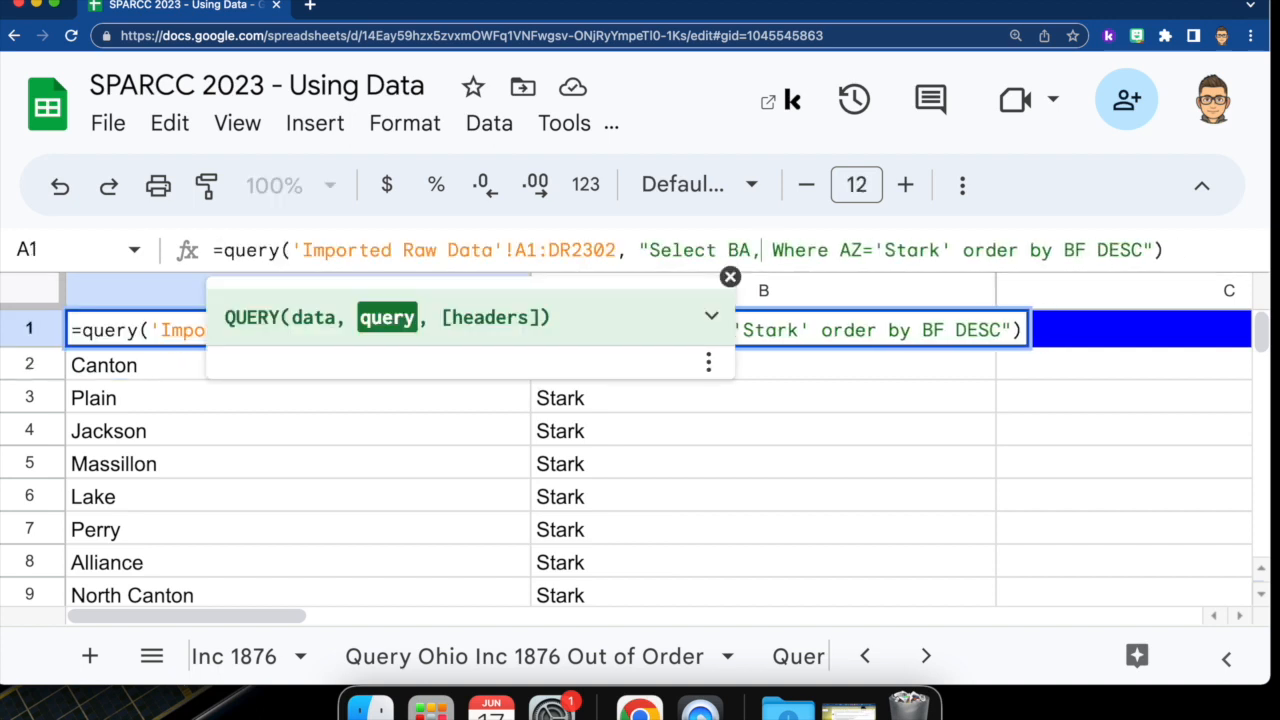
type("BF")
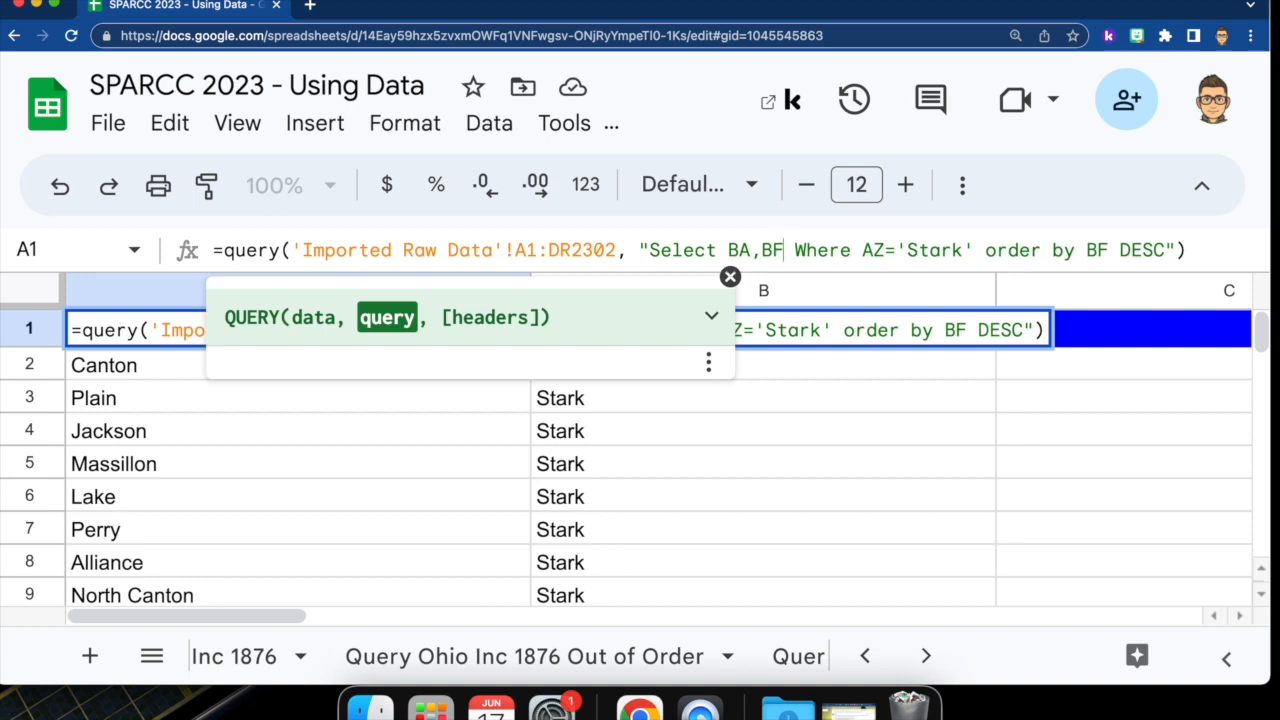
key("Return")
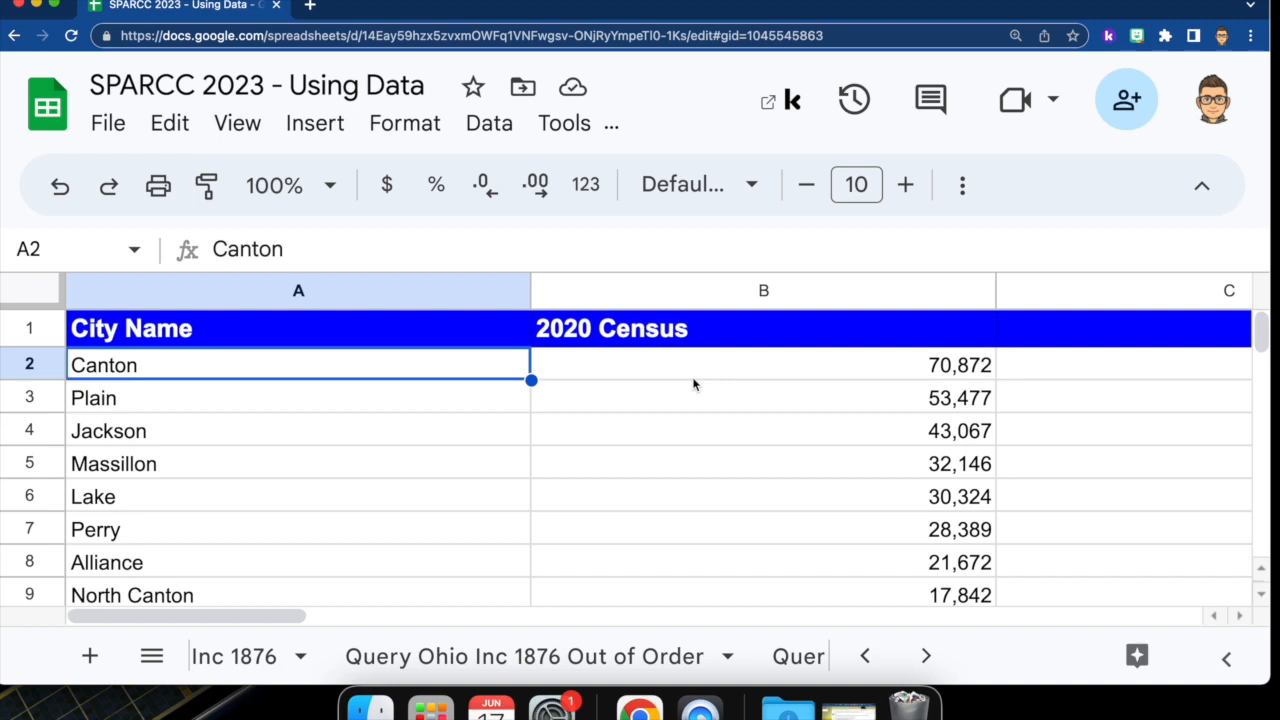
Review the 2020 Census values down to the Hills and Dales row, and return to the top of the list
scroll(724, 500, "down", 10)
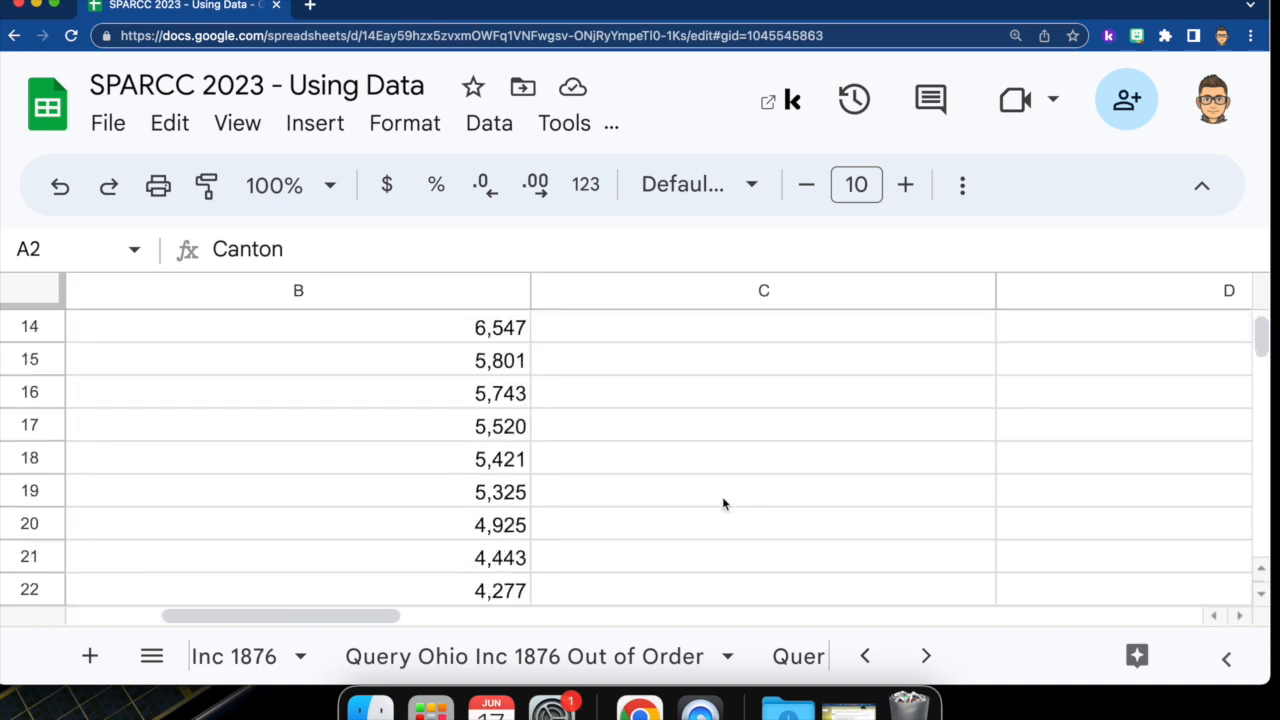
scroll(722, 504, "down", 1)
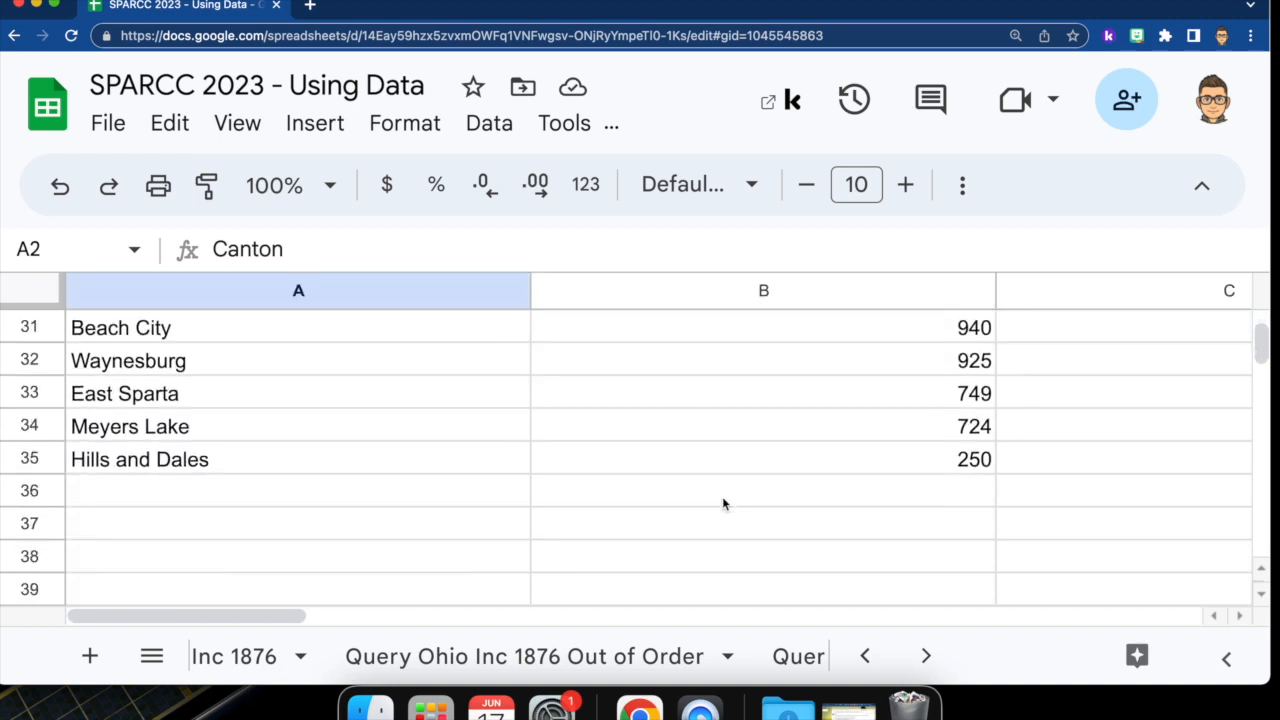
left_click(142, 462)
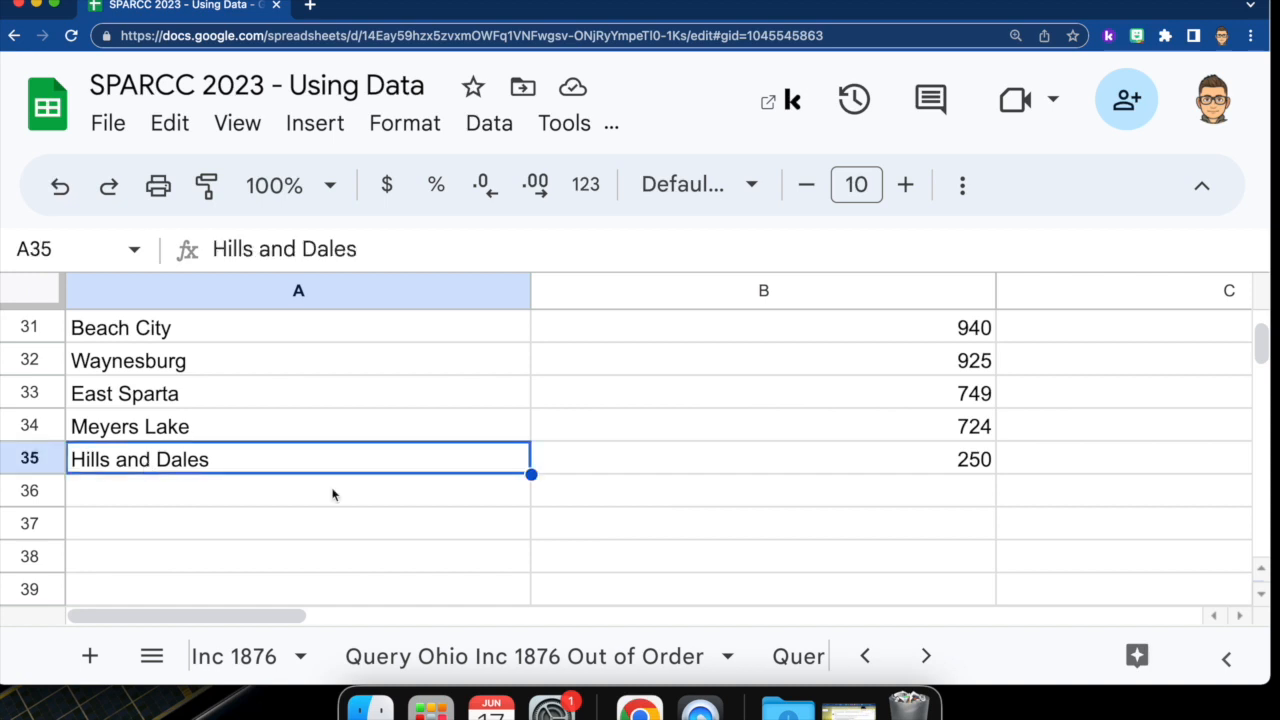
left_click(876, 466)
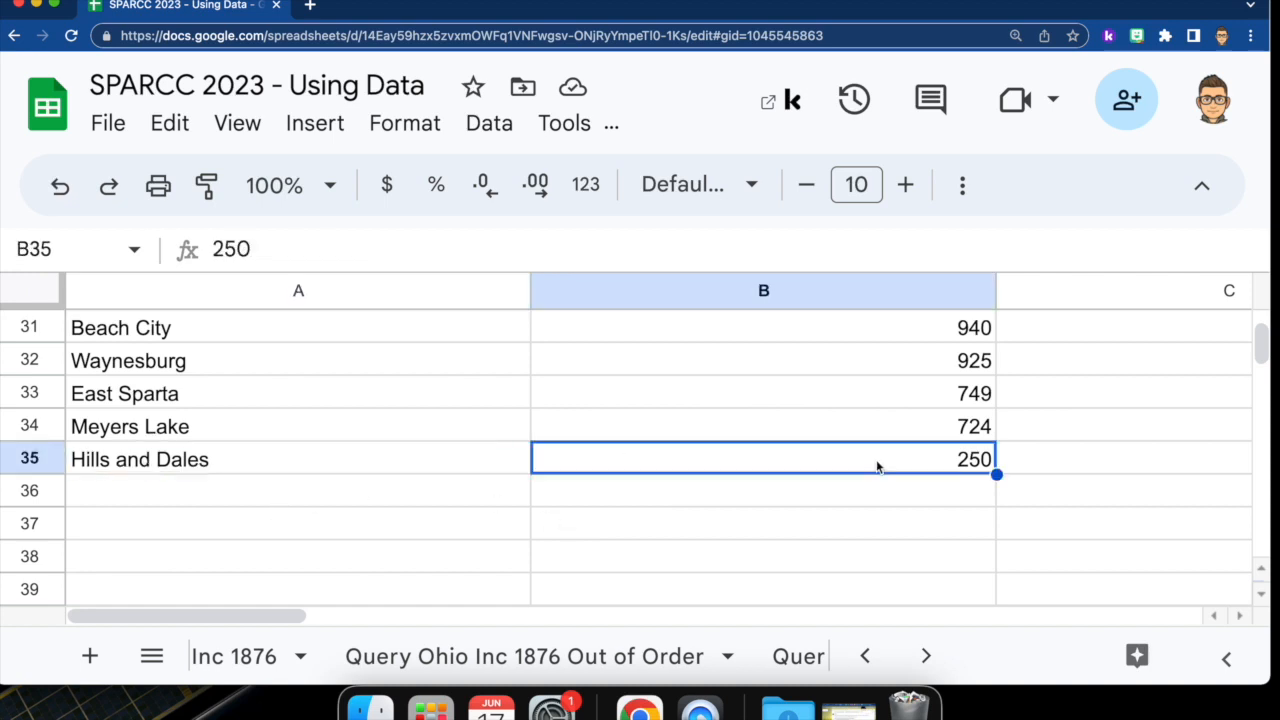
scroll(876, 466, "up", 10)
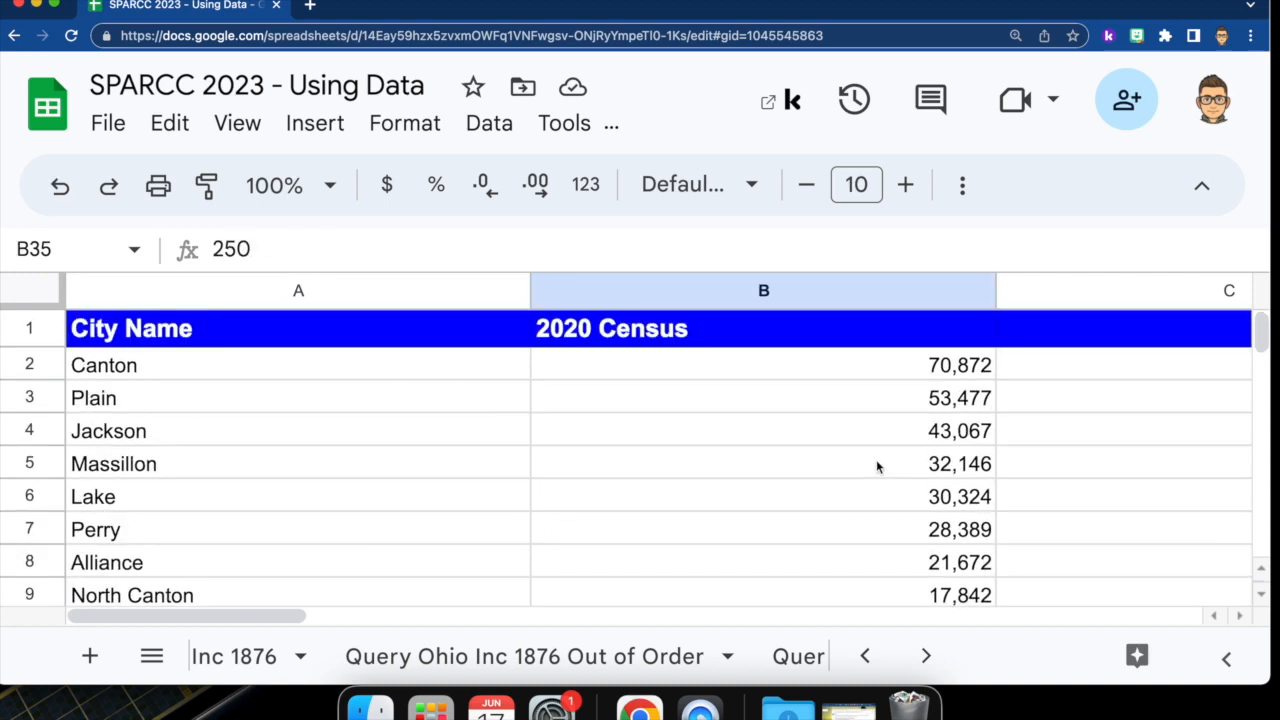
Remove column BF from the Select clause of the query in A1 so only BA is selected
left_click(219, 321)
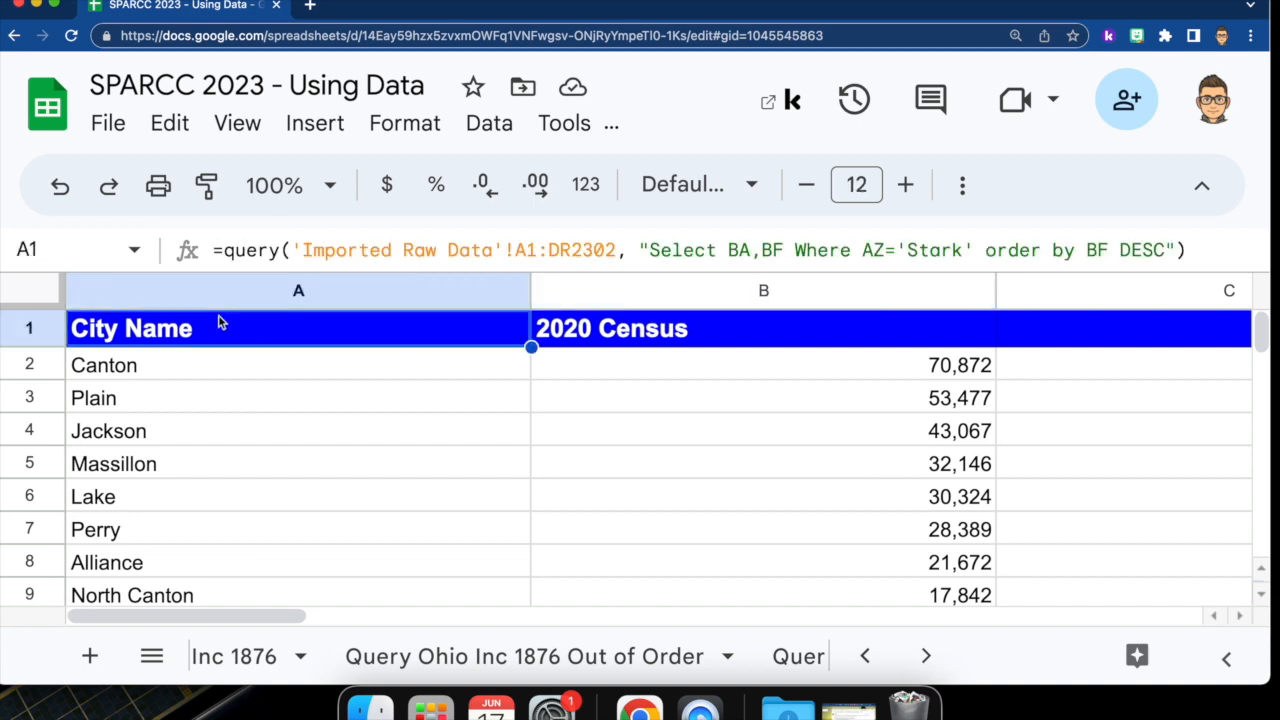
left_click(784, 250)
key("BackSpace")
key("BackSpace")
key("BackSpace")
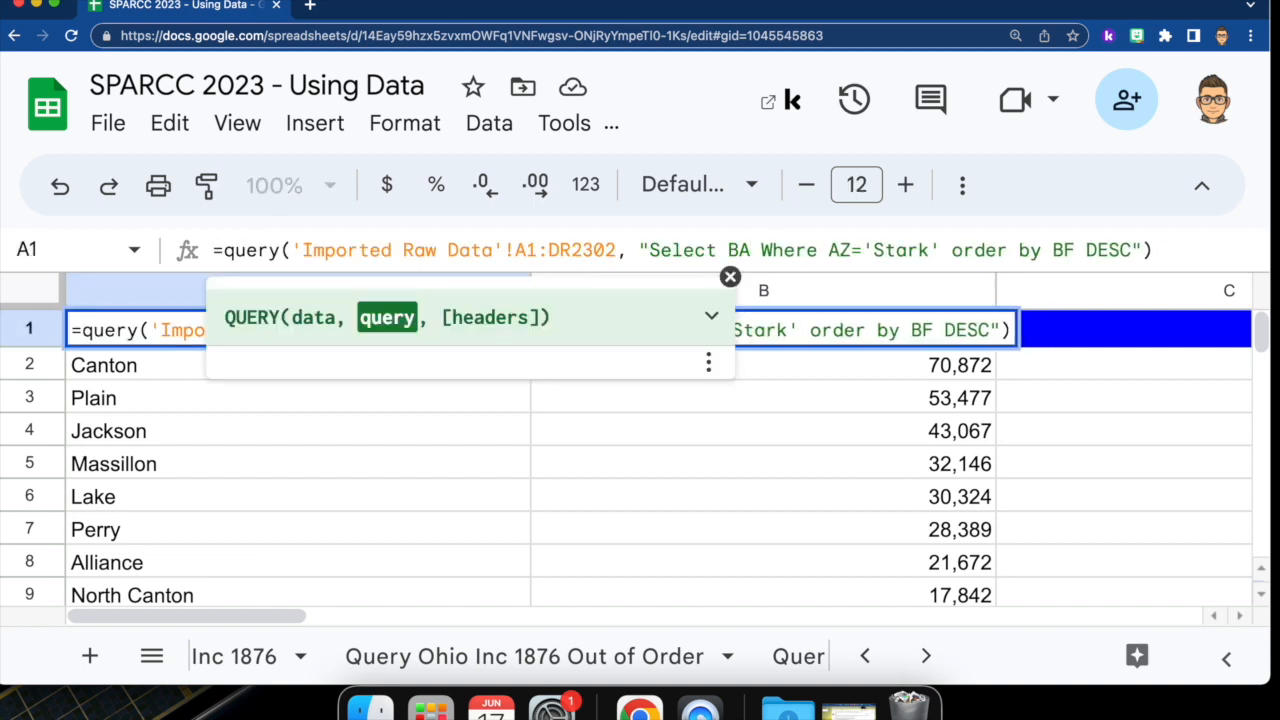
key("Return")
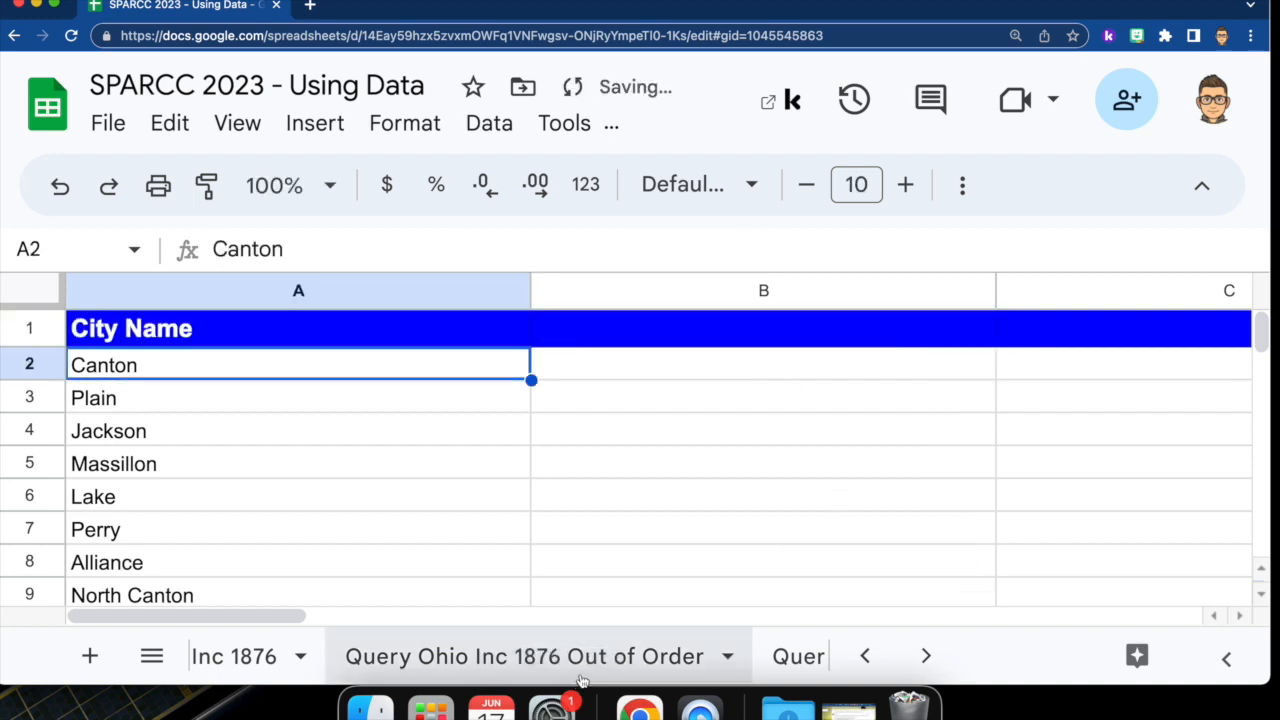
Open the VLookup Across sheet
scroll(581, 675, "right", 5)
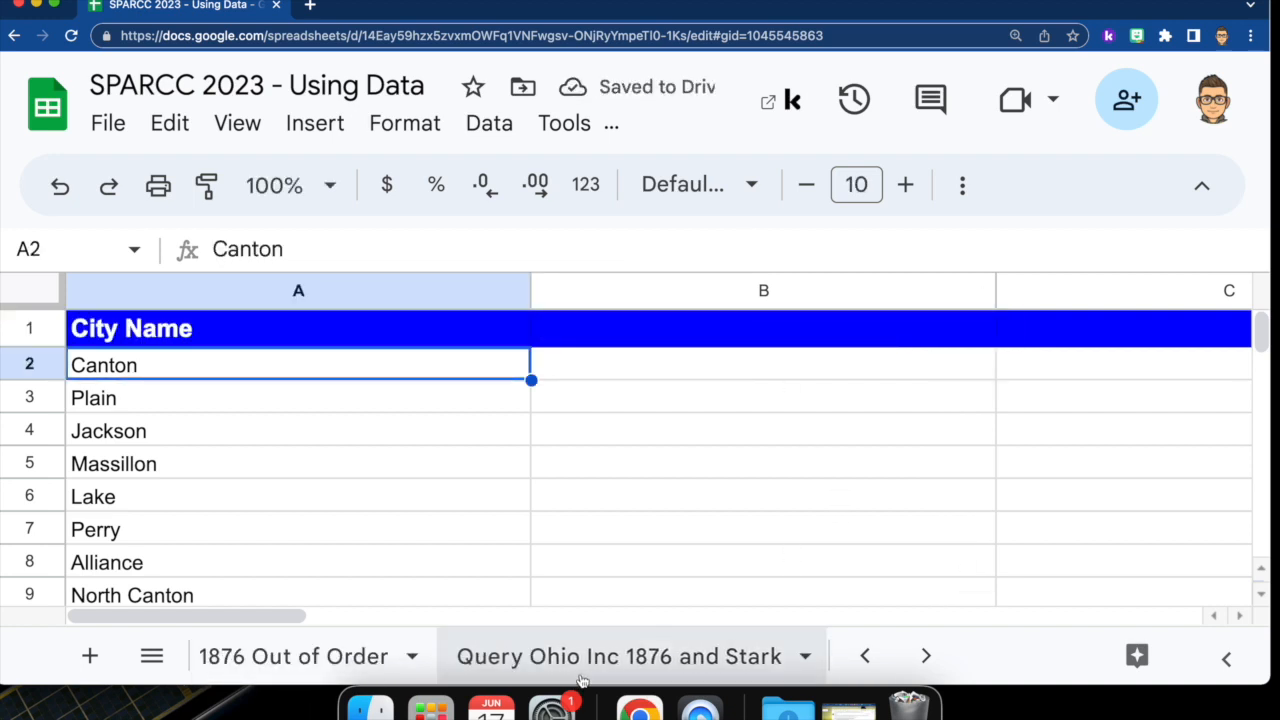
scroll(581, 675, "right", 5)
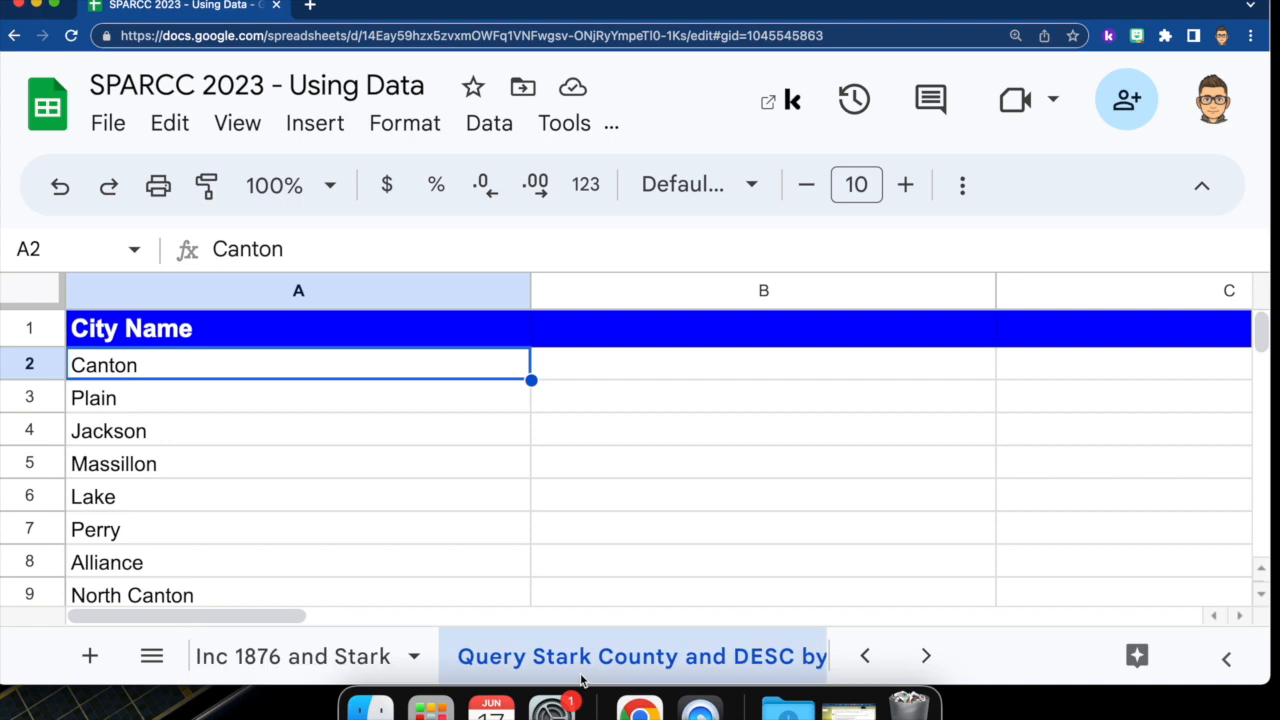
key("super+minus")
key("super+minus")
key("super+minus")
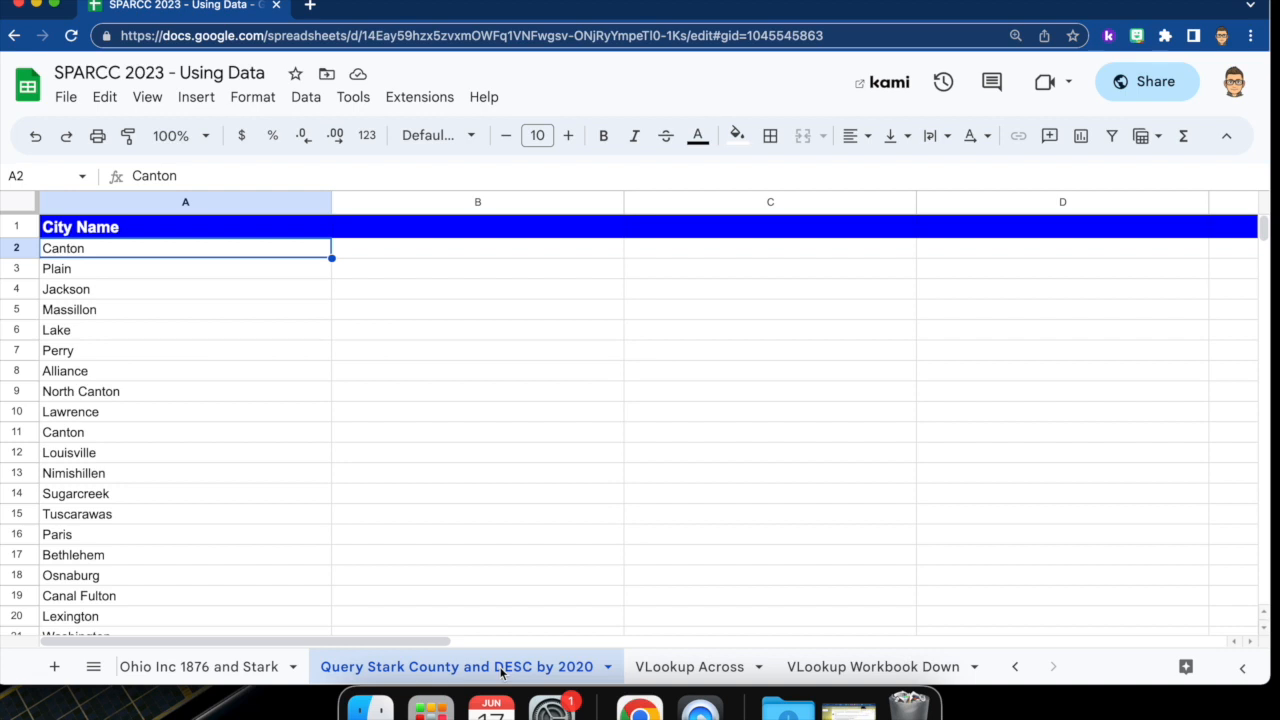
key("super+equal")
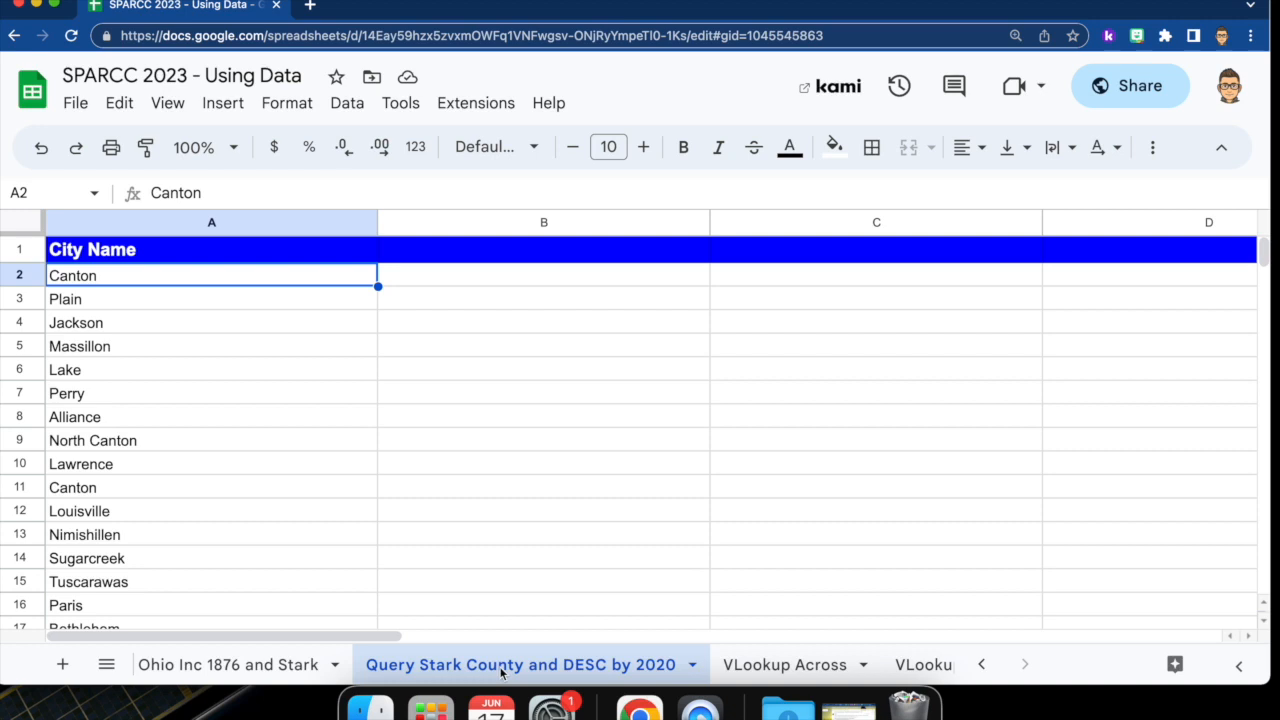
left_click(786, 668)
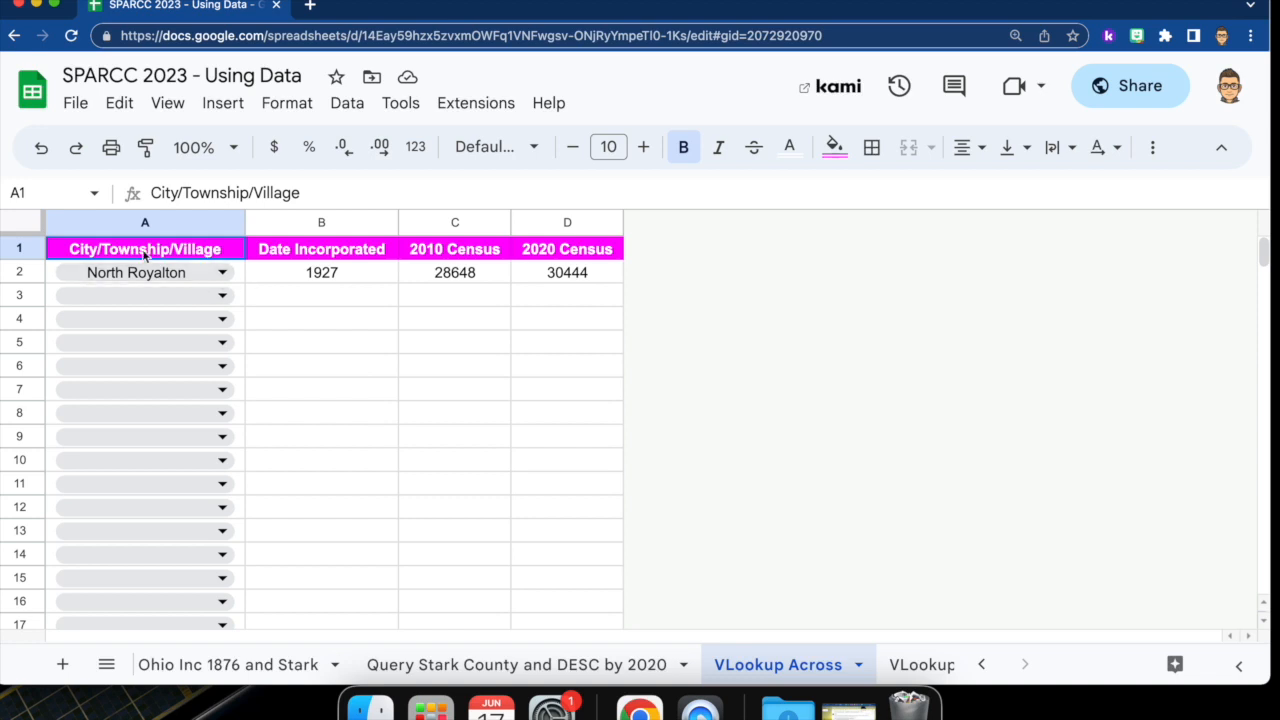
Browse the available city, township and village choices for cell A2
left_click(228, 279)
scroll(206, 480, "down", 3)
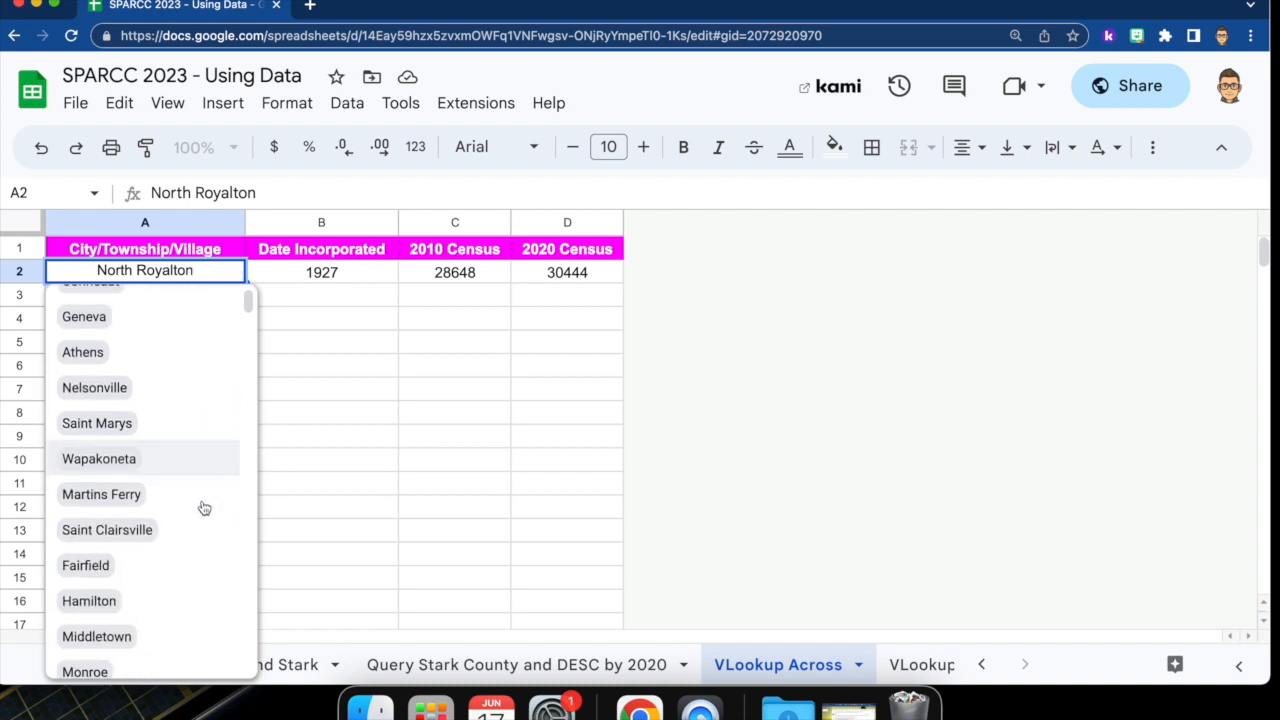
scroll(204, 508, "down", 10)
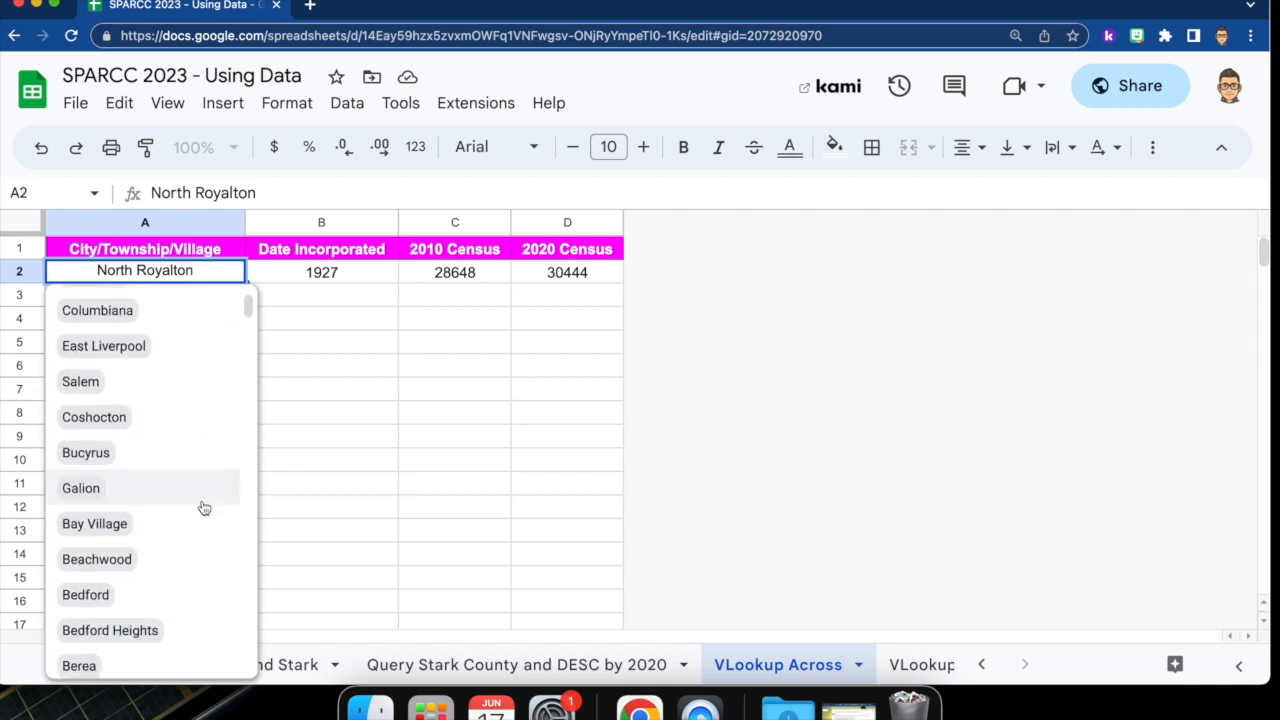
scroll(204, 508, "down", 5)
scroll(204, 508, "up", 15)
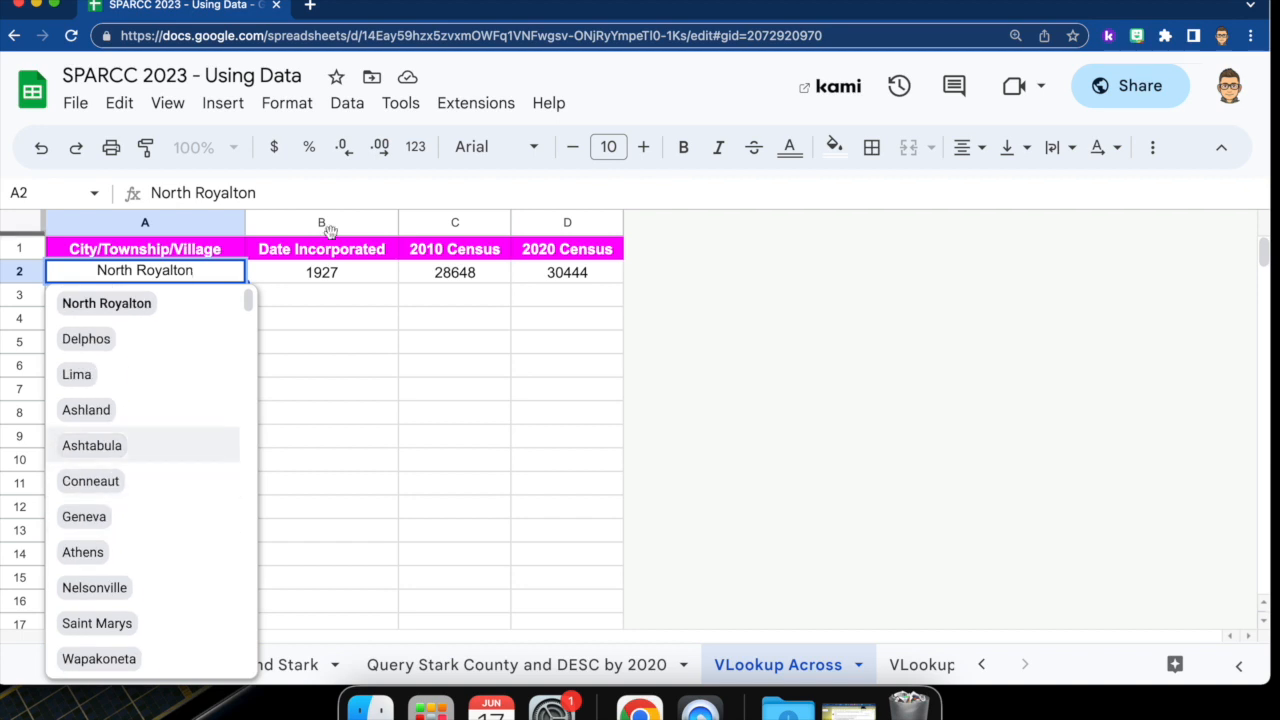
Examine the VLOOKUP formulas behind Date Incorporated, 2010 Census and 2020 Census in row 2, and return to A2
left_click(275, 271)
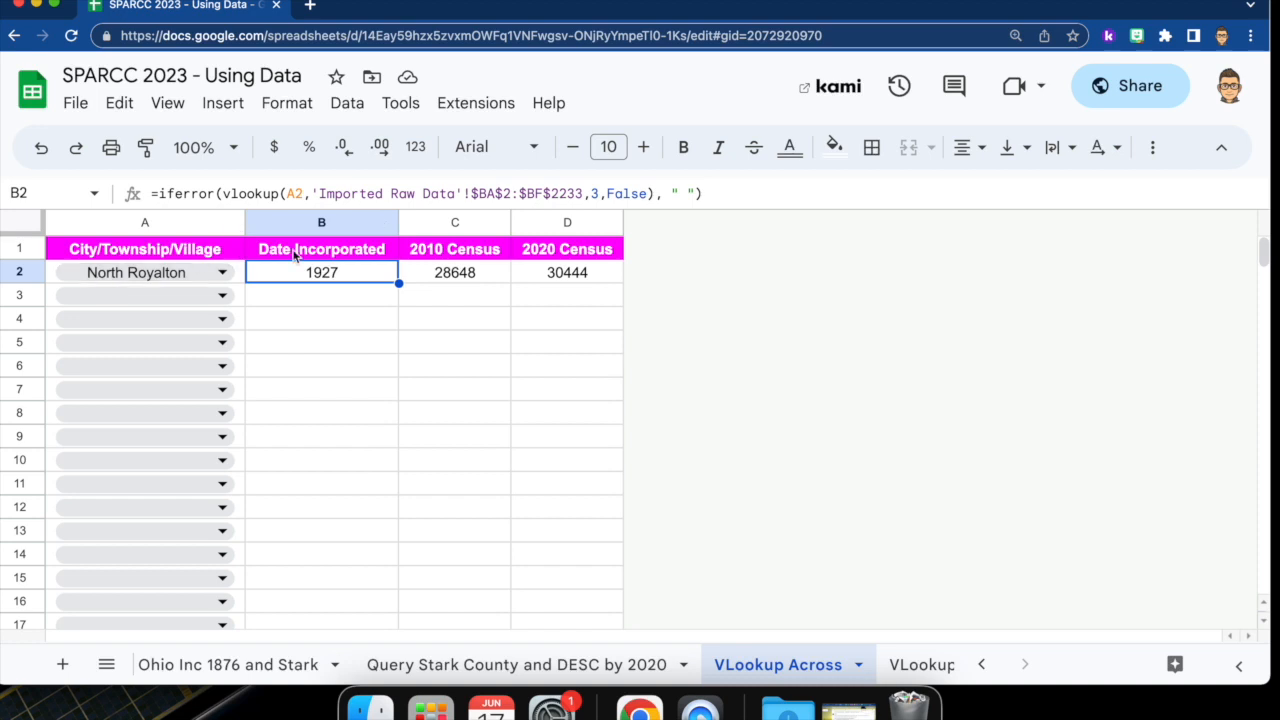
key("super+equal")
key("super+equal")
key("super+equal")
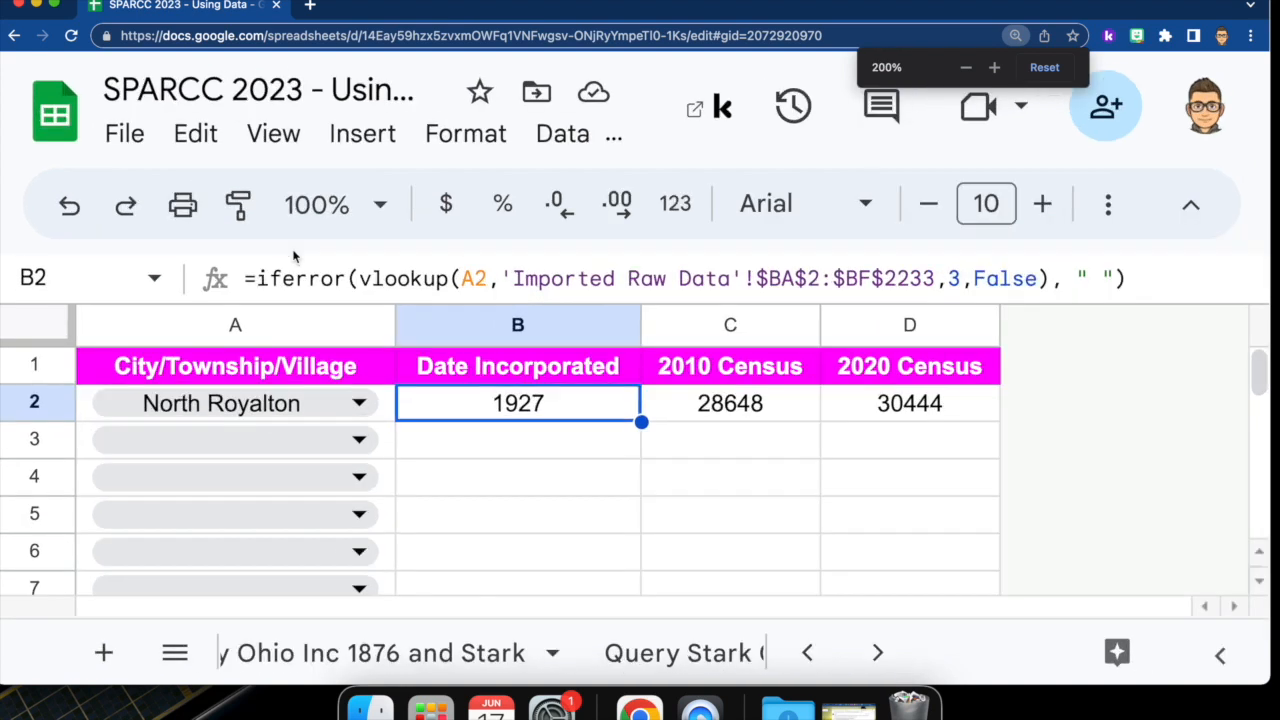
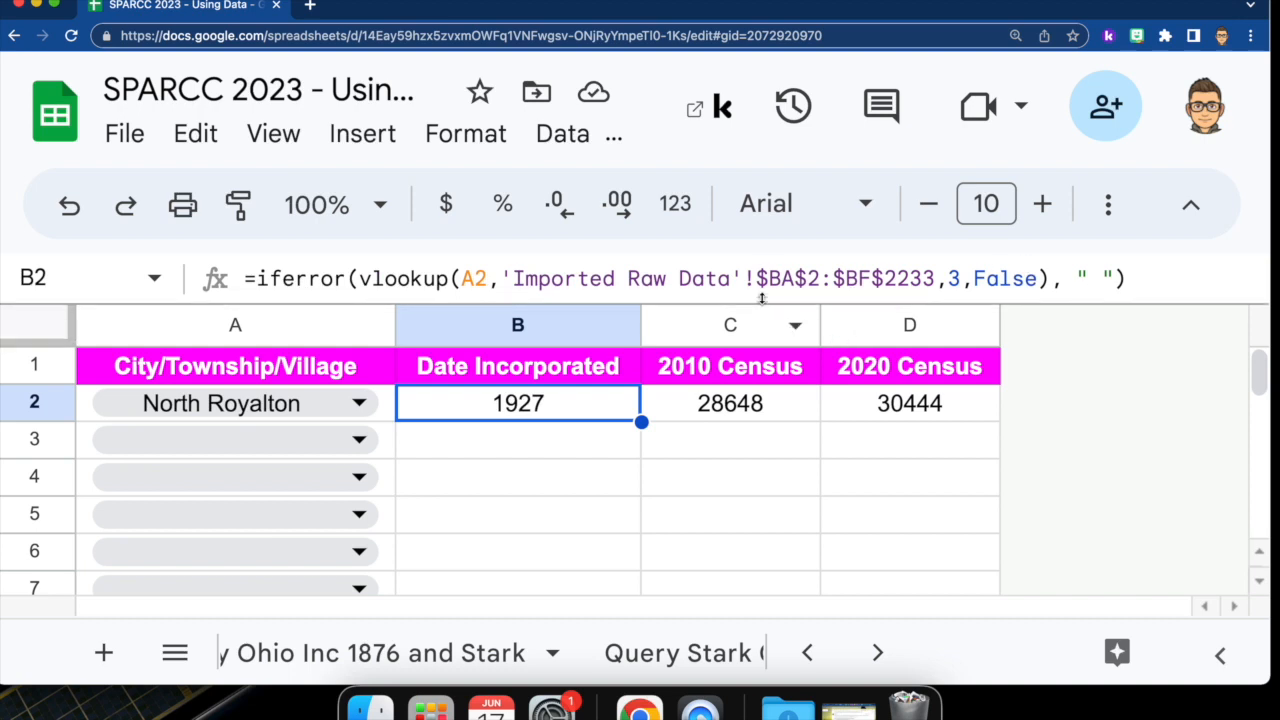
left_click(722, 408)
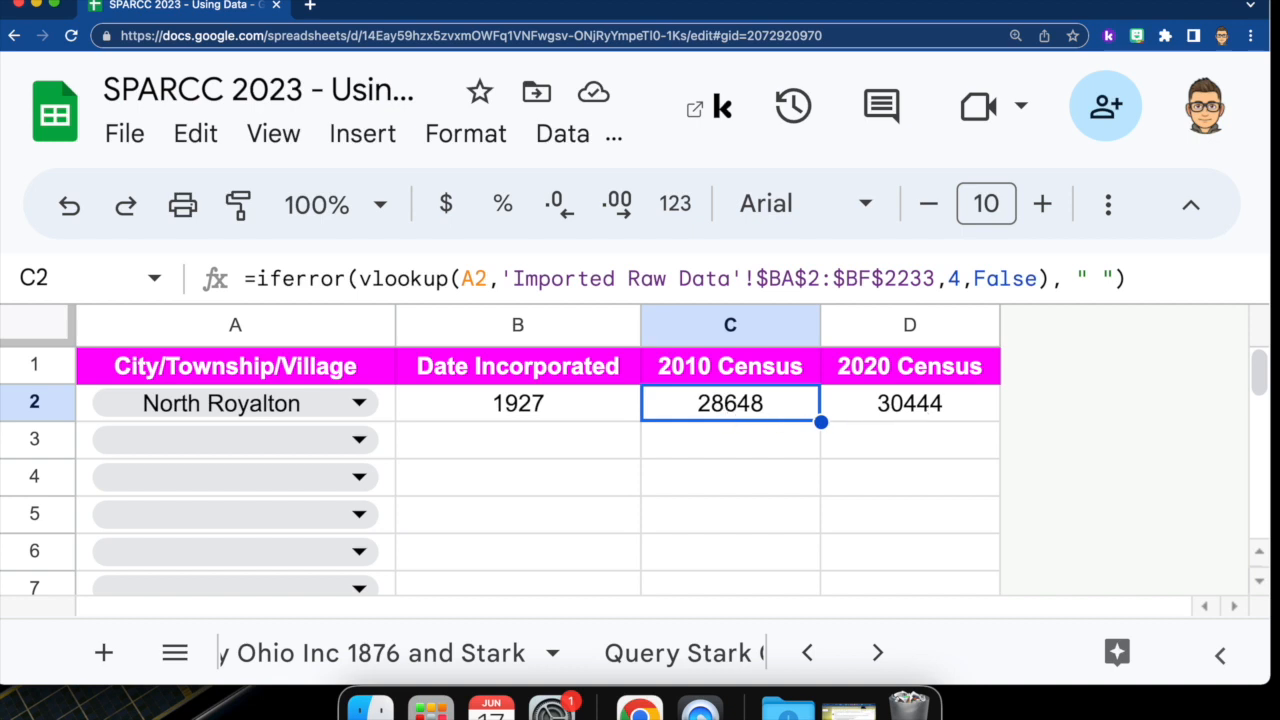
left_click(924, 414)
key("Left")
key("Left")
key("Left")
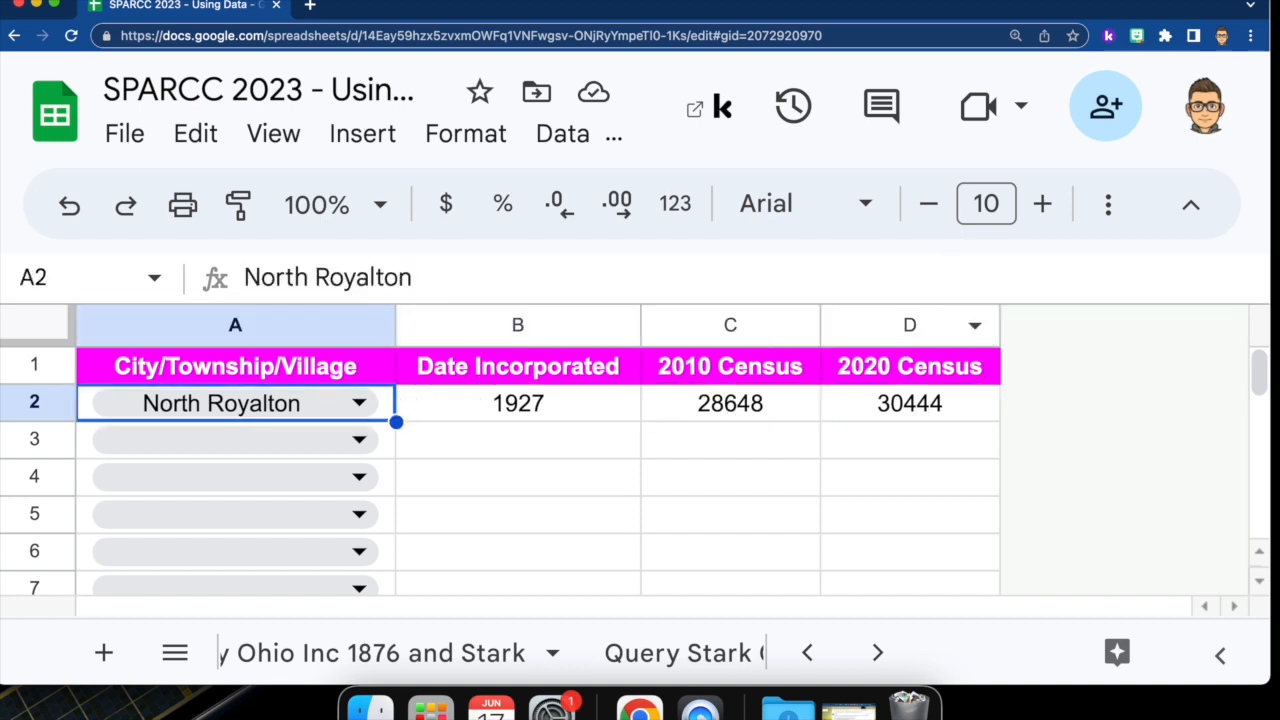
Choose Highland Heights as the city in A3 and Cleveland in A4
left_click(358, 442)
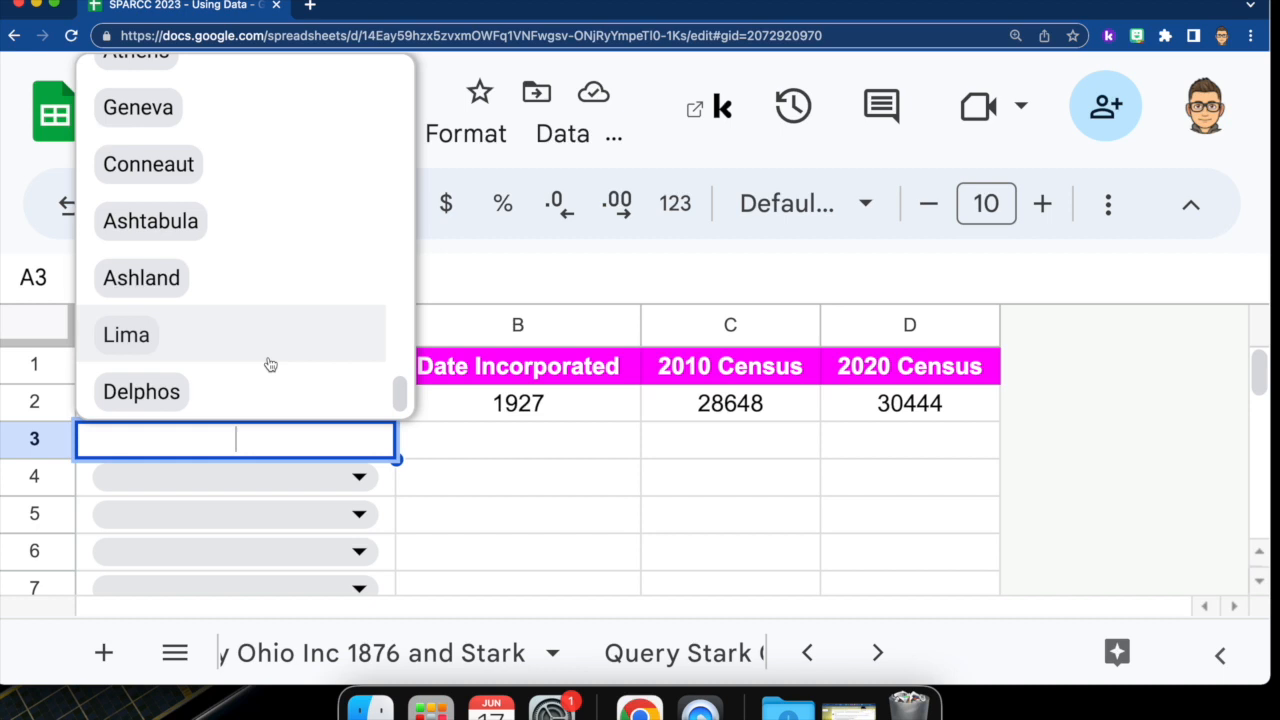
scroll(240, 314, "down", 10)
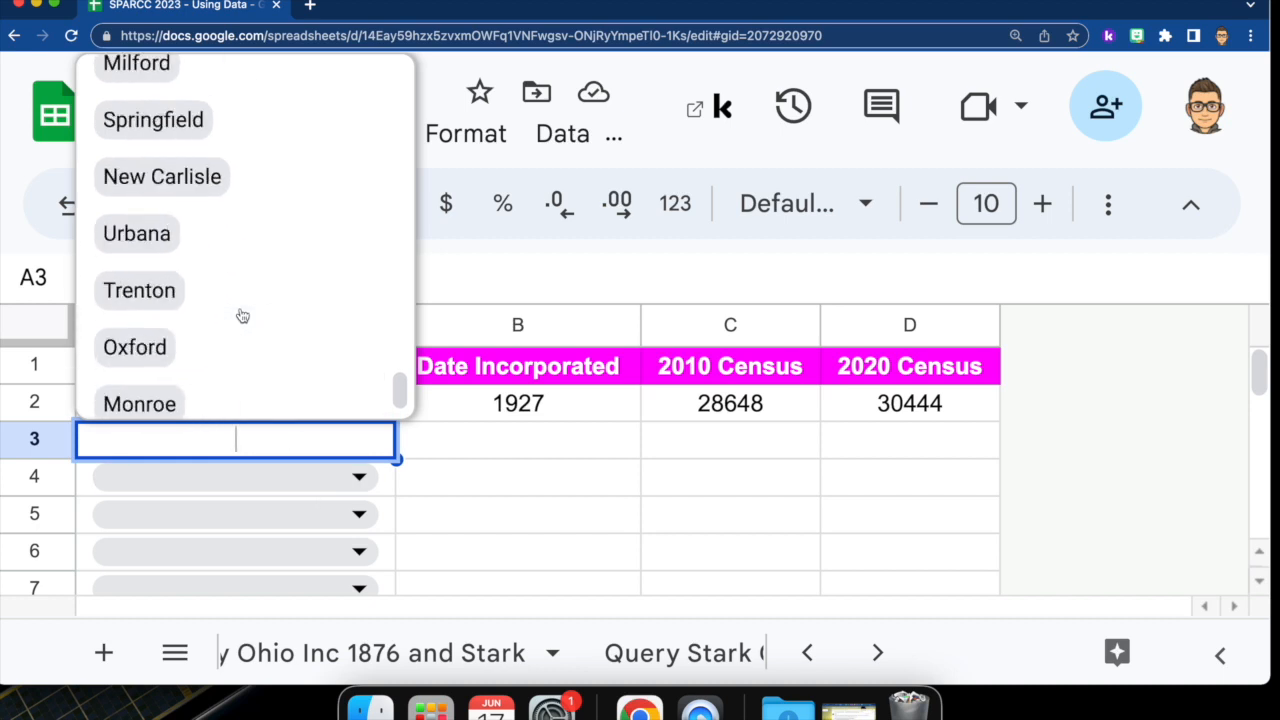
scroll(240, 314, "down", 10)
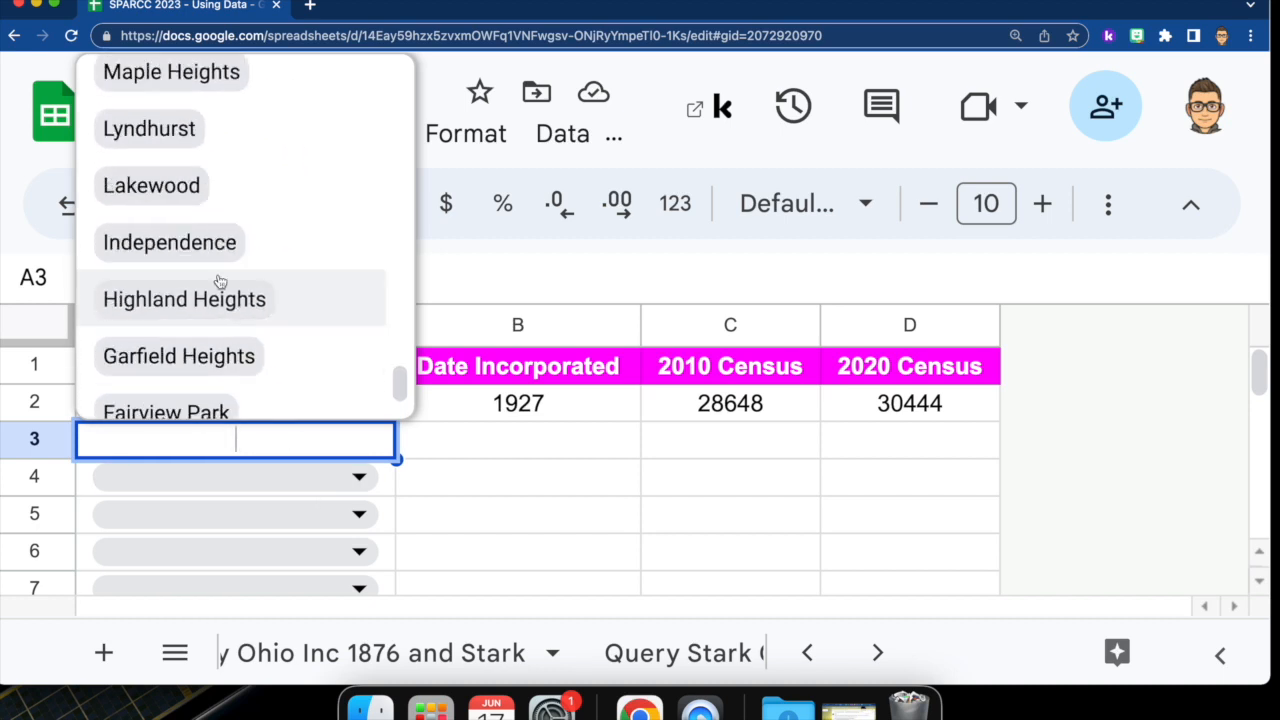
left_click(200, 300)
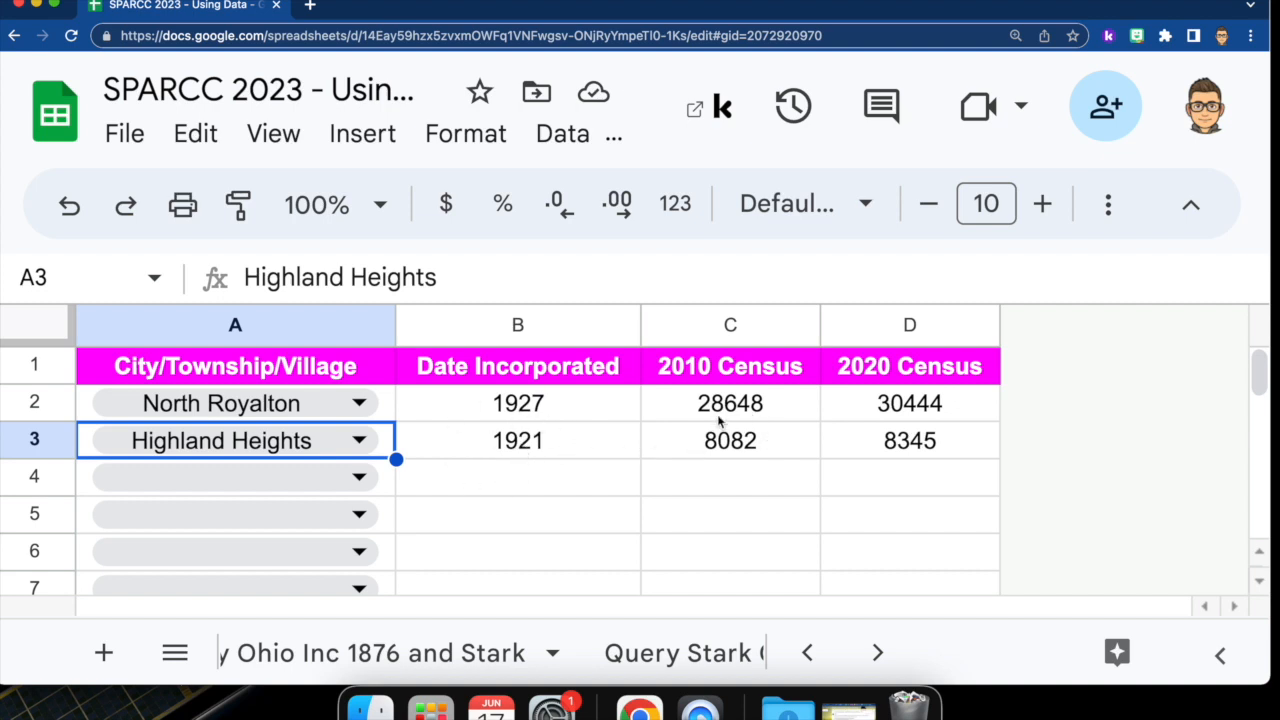
left_click(360, 480)
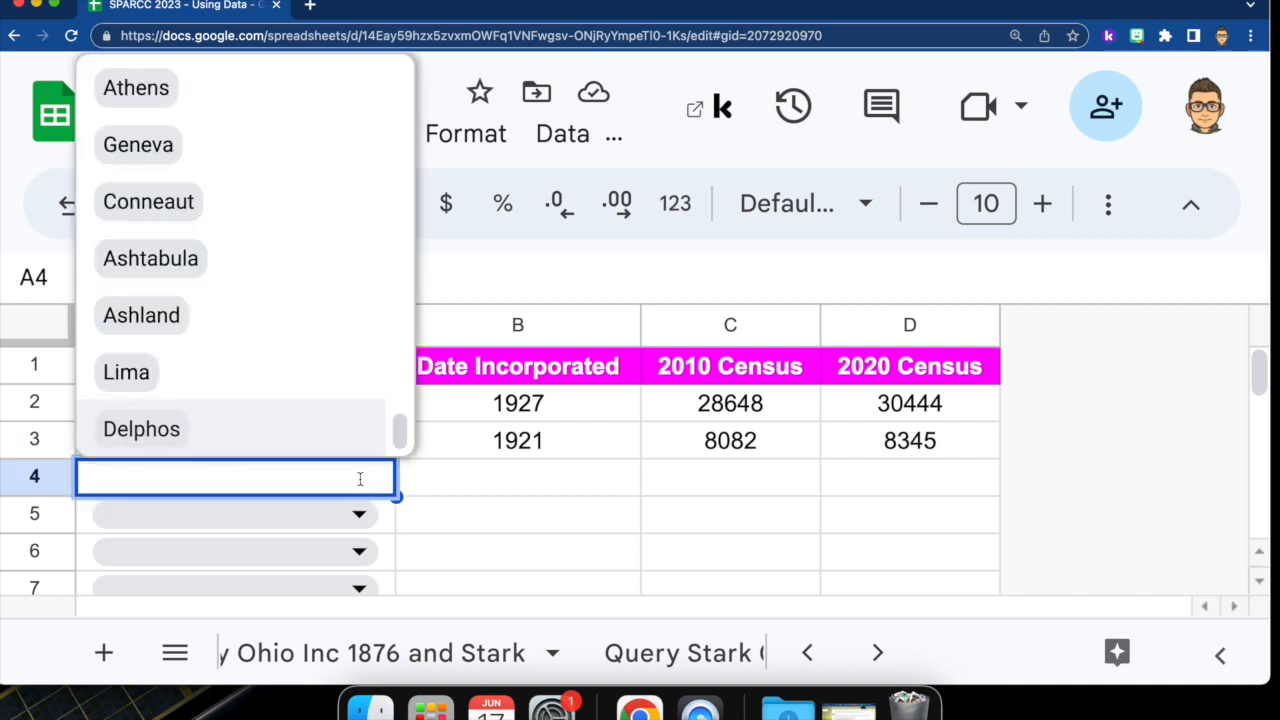
type("cle")
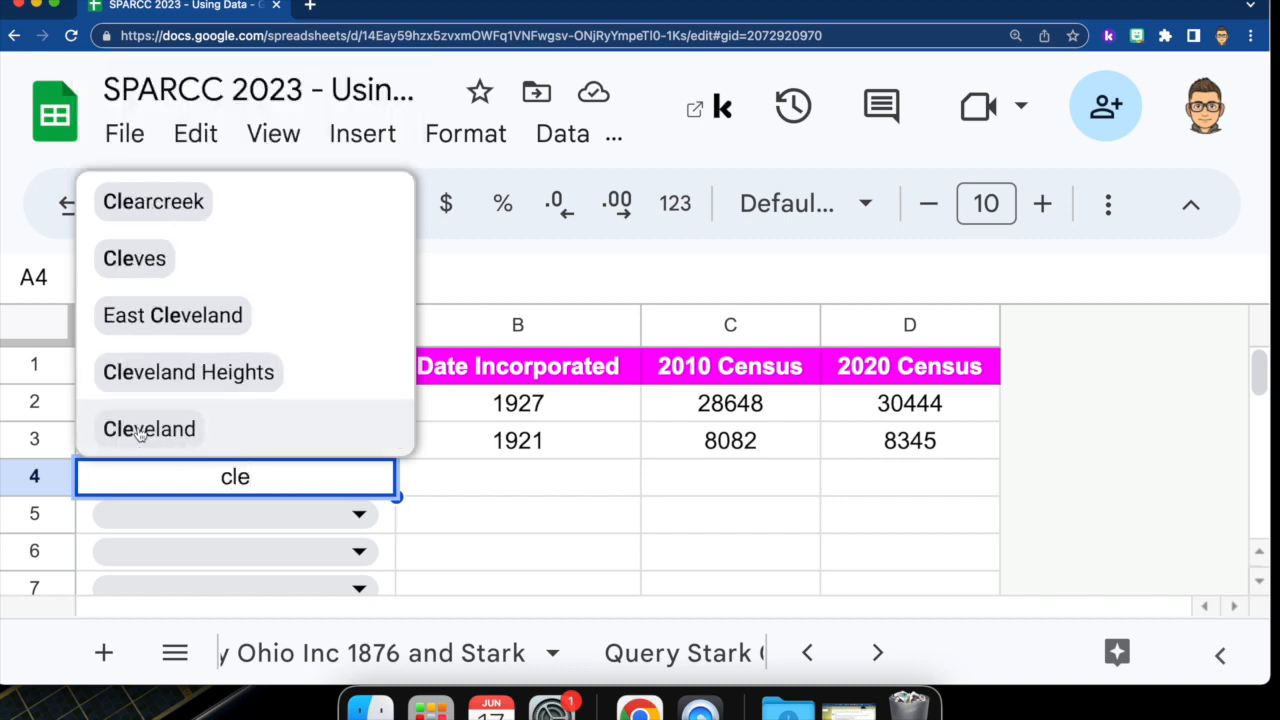
left_click(140, 429)
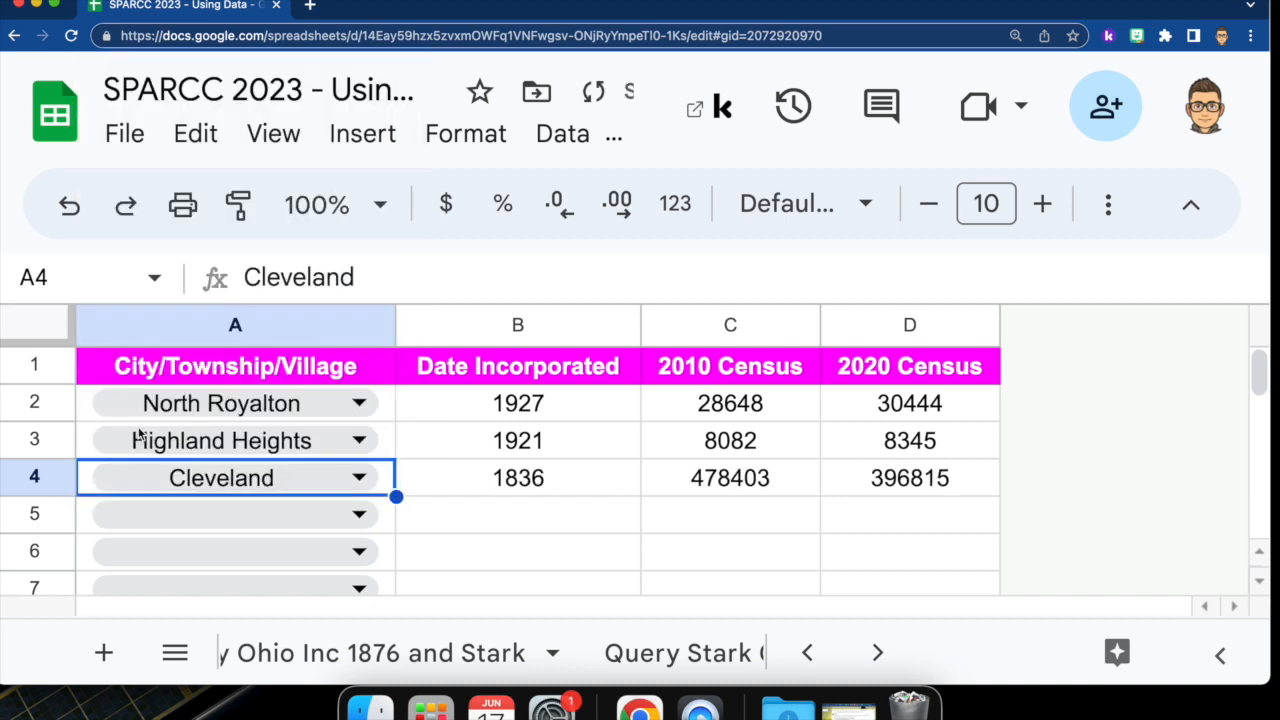
Choose Columbus as the city in A5 and Cincinnati in A6
left_click(360, 516)
type("columb")
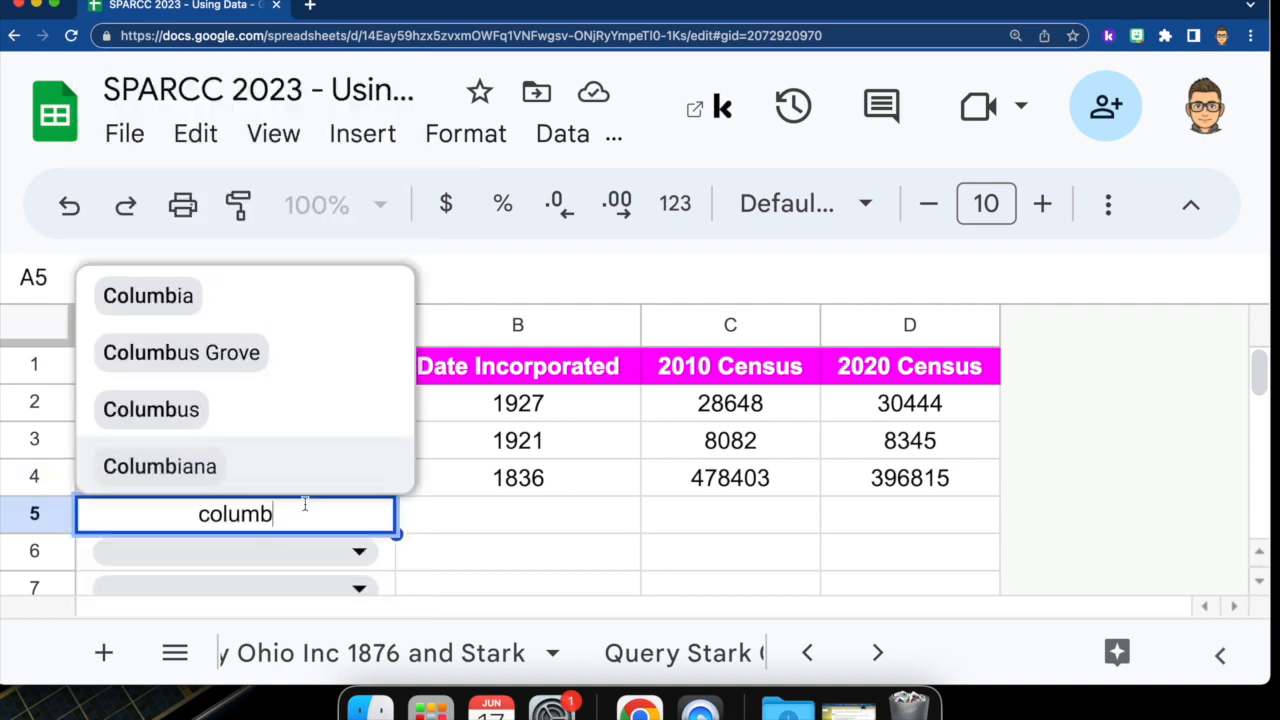
left_click(171, 412)
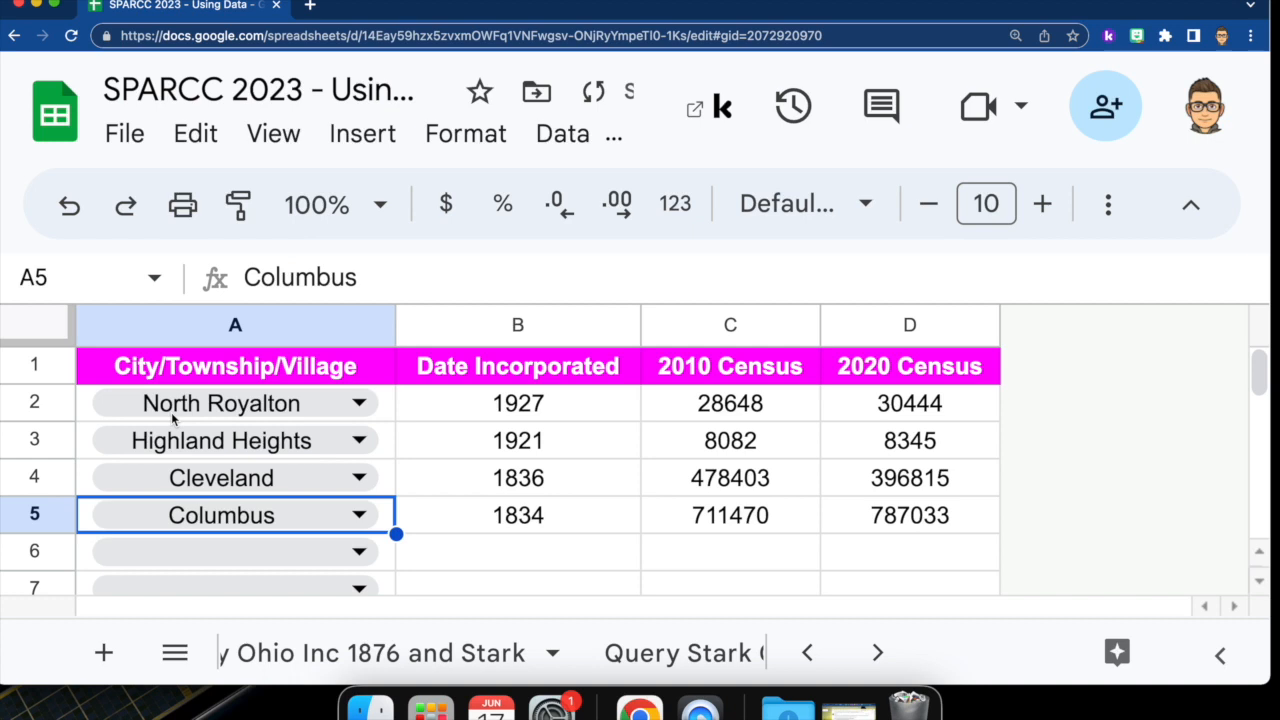
left_click(358, 549)
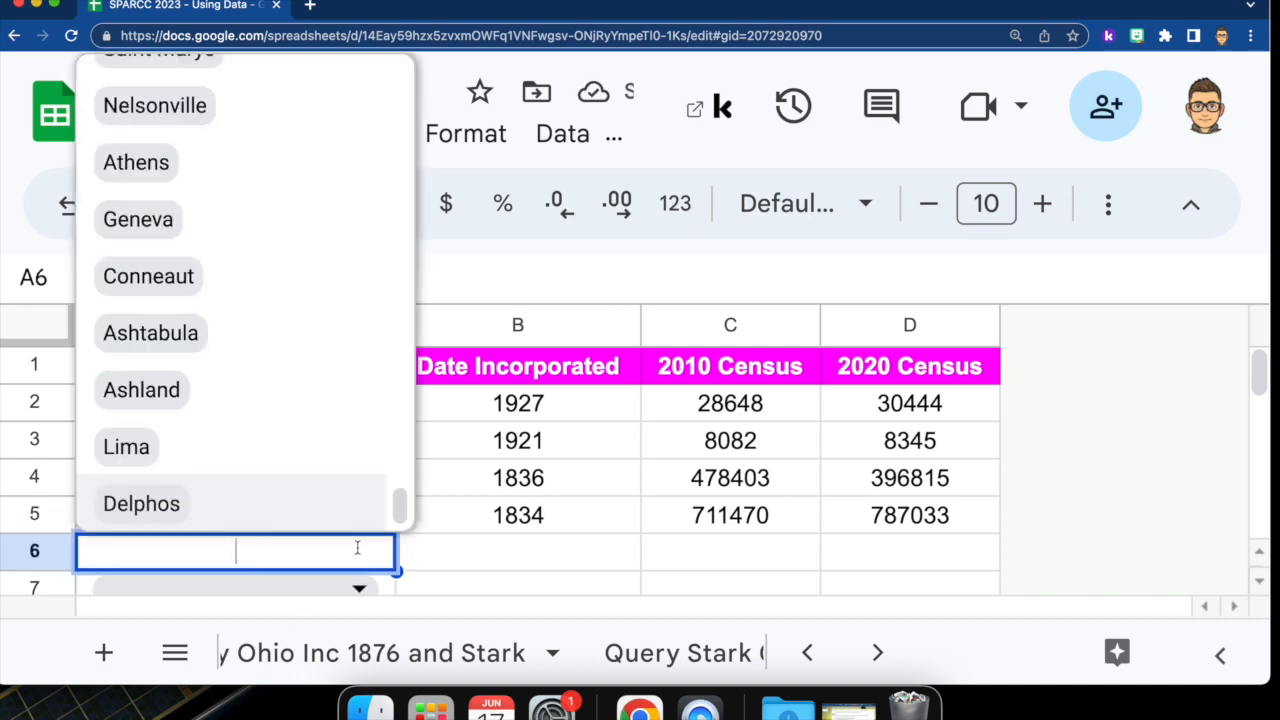
type("cincin")
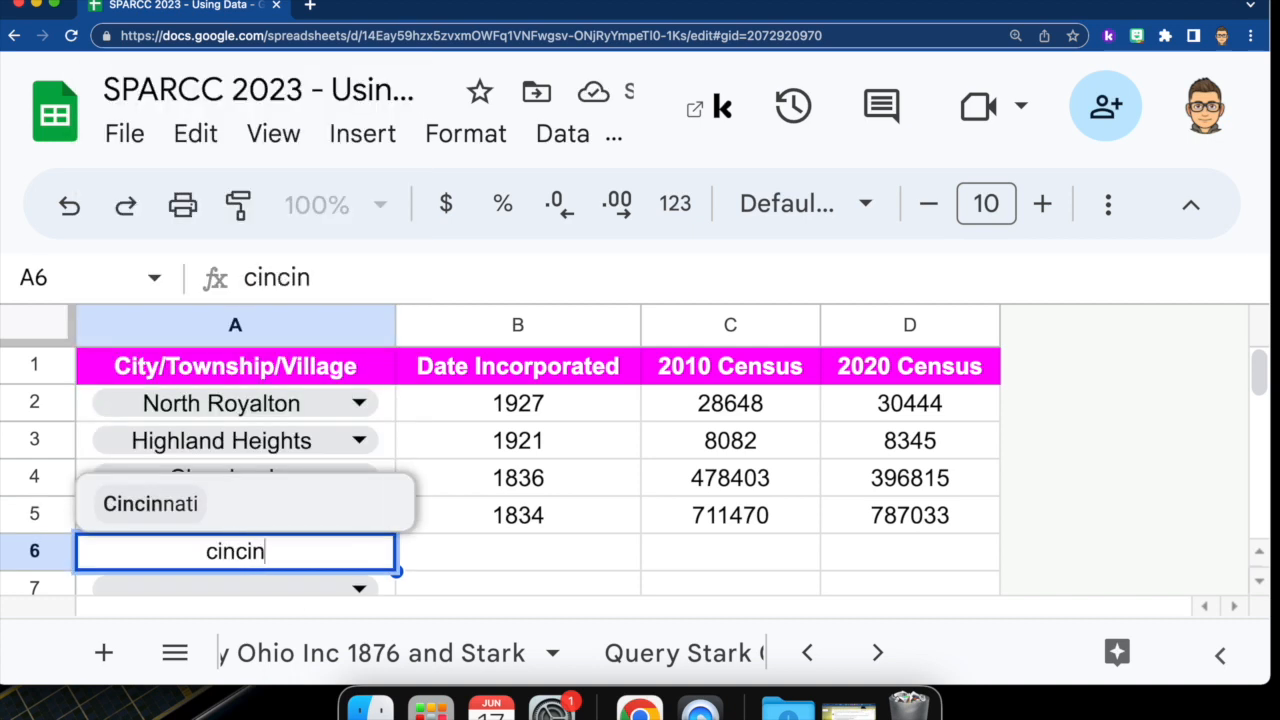
left_click(230, 513)
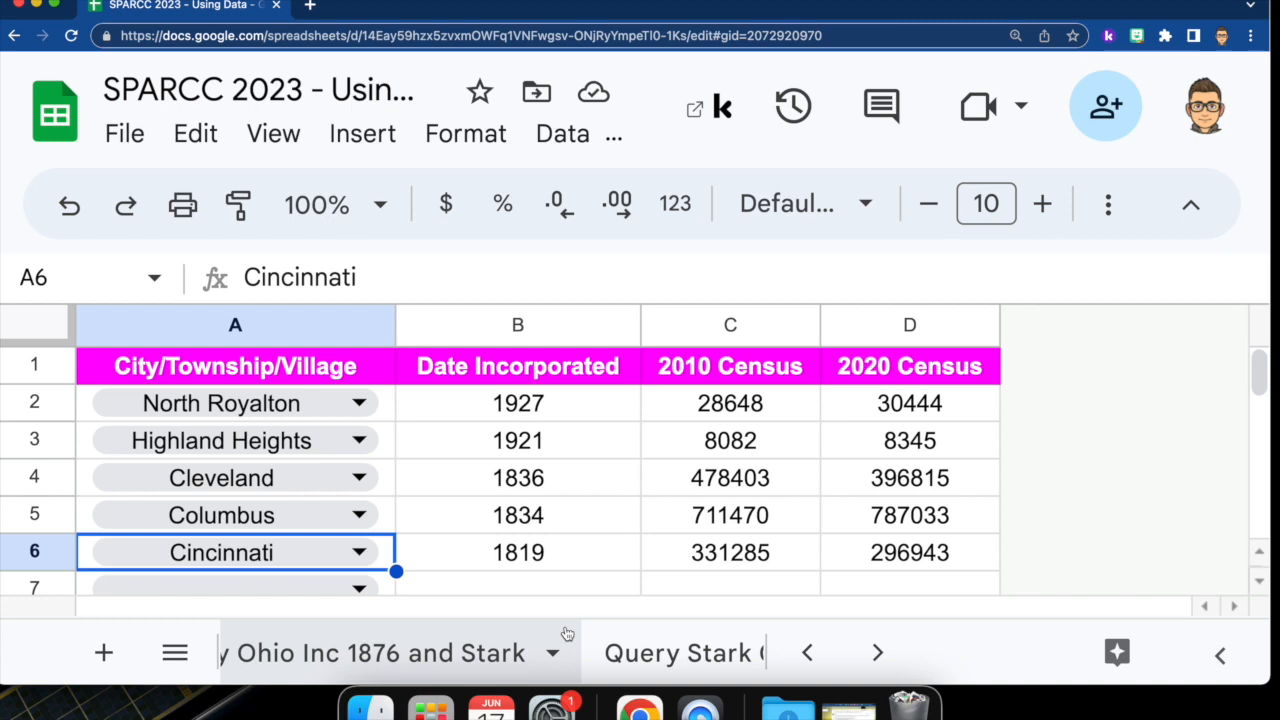
Check the 2010 Census lookup cells for Cleveland in C4 and Cincinnati in C6
scroll(660, 655, "right", 10)
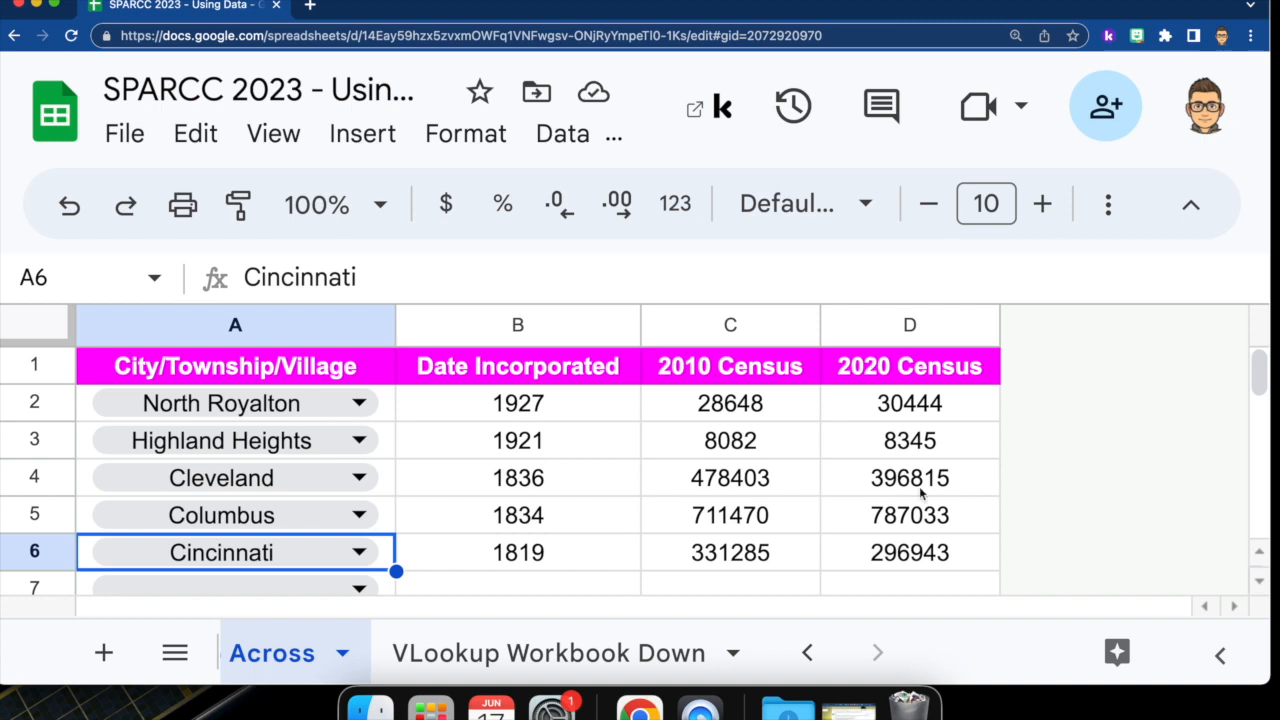
left_click(782, 484)
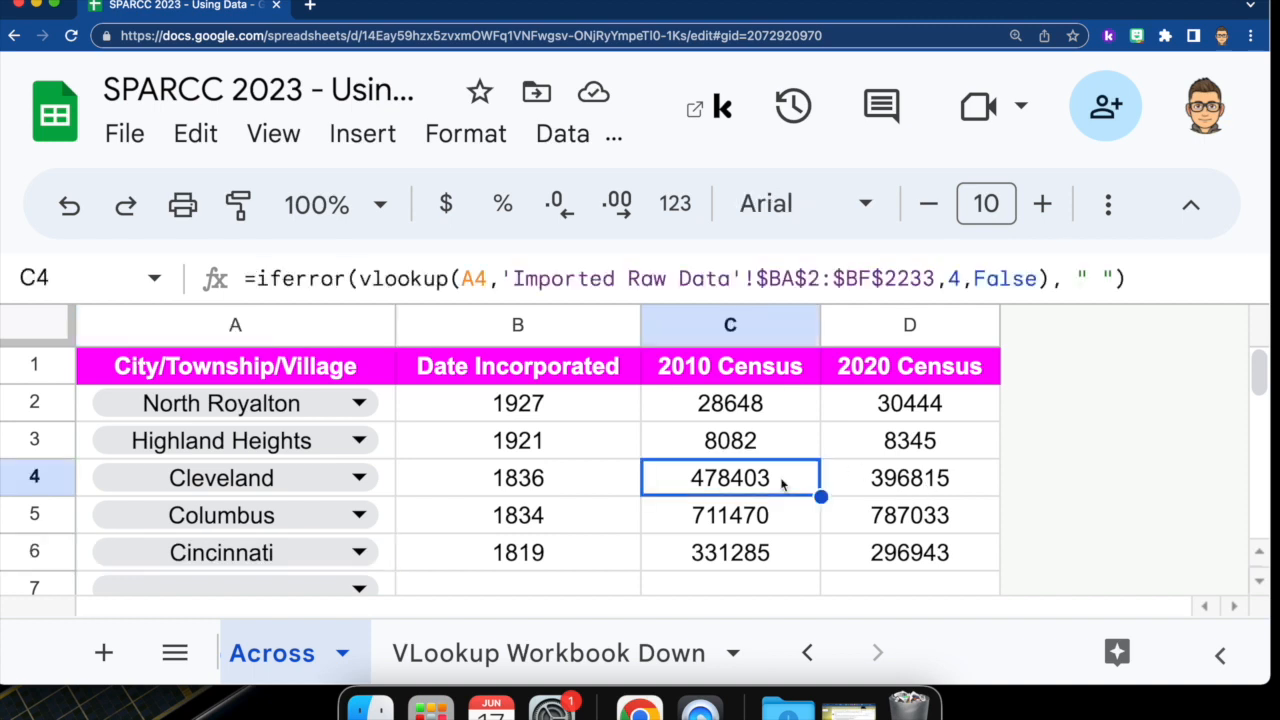
left_click(724, 550)
Open the VLookup Workbook Down sheet and choose Nelsonville as the City/Township/Village in B2
left_click(610, 648)
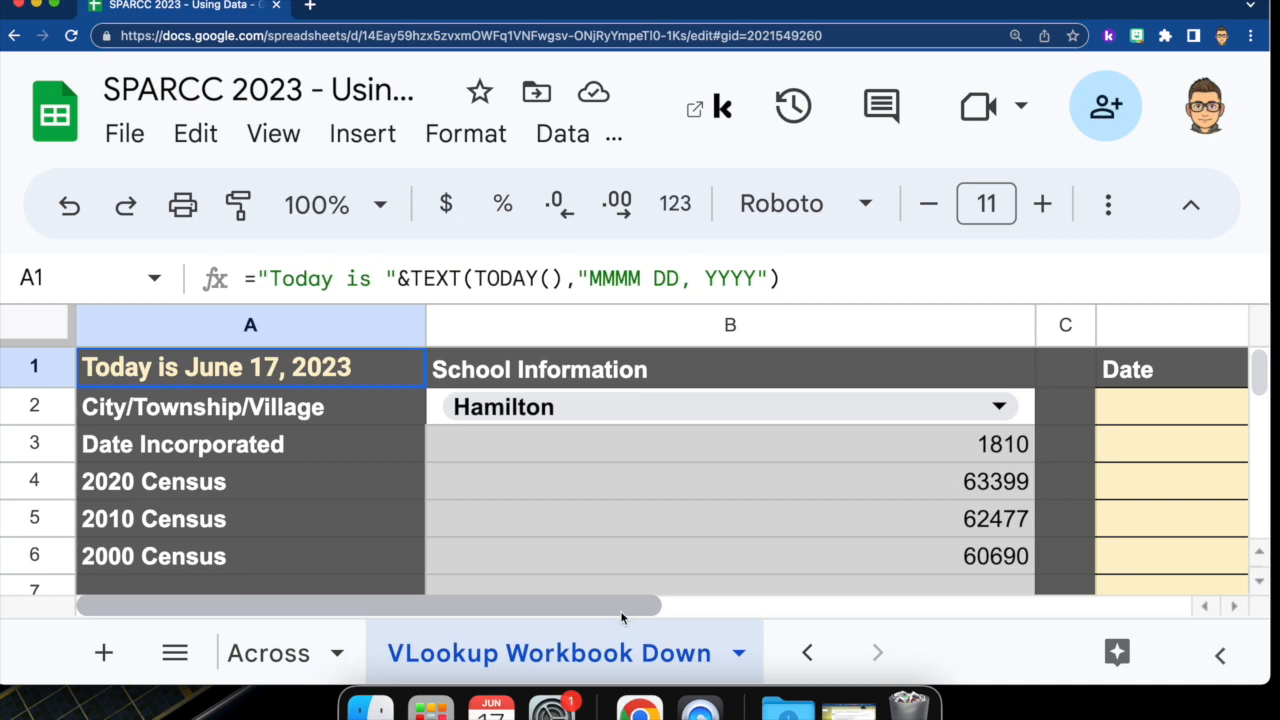
key("super+minus")
key("super+minus")
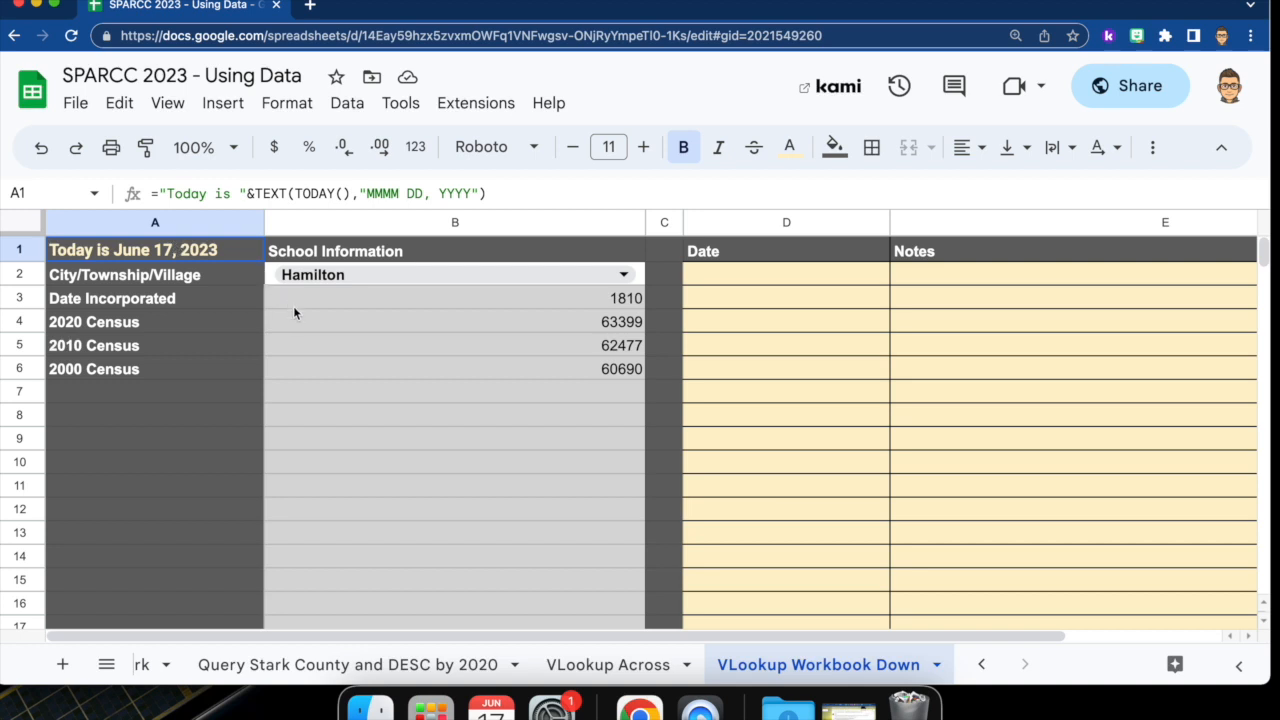
key("super+minus")
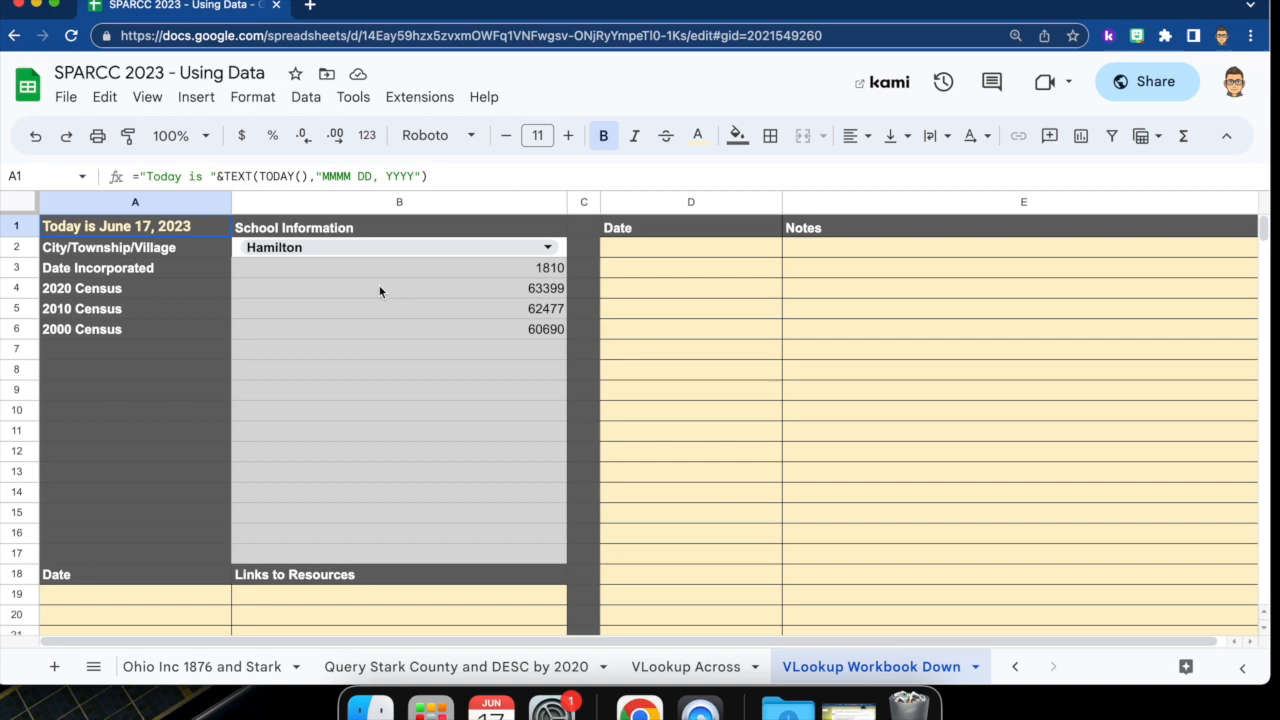
left_click(547, 247)
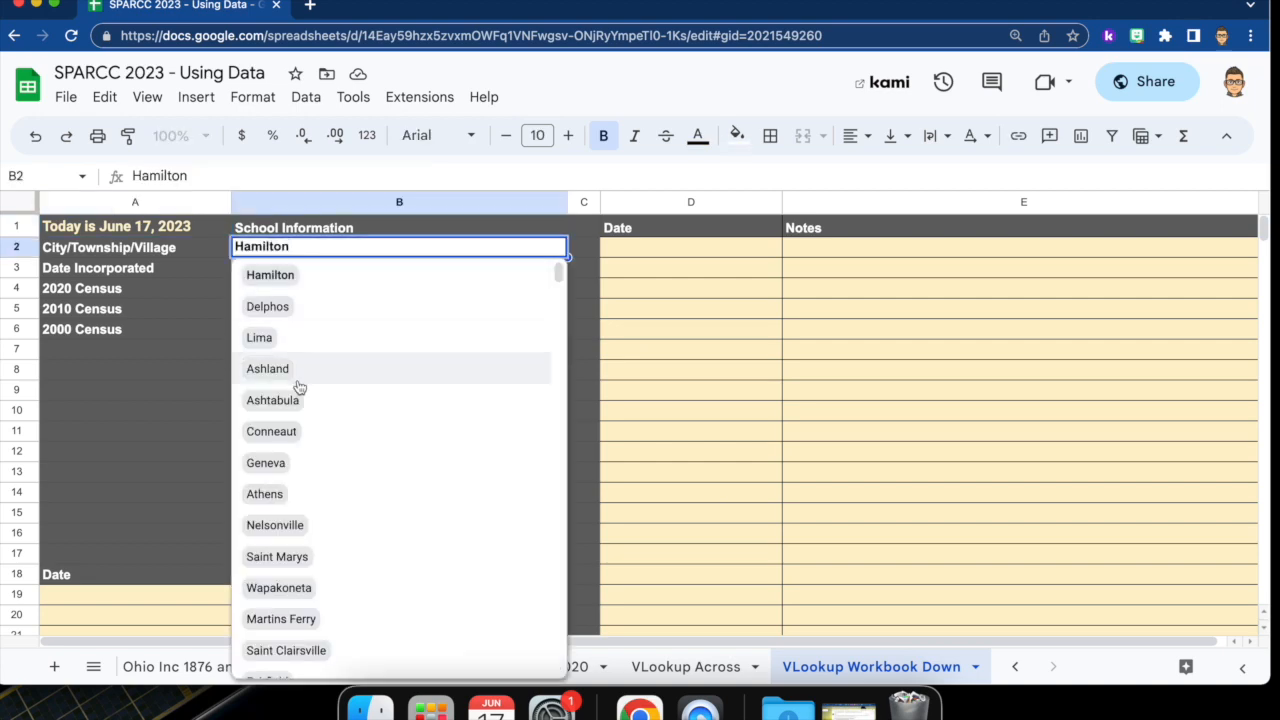
left_click(275, 525)
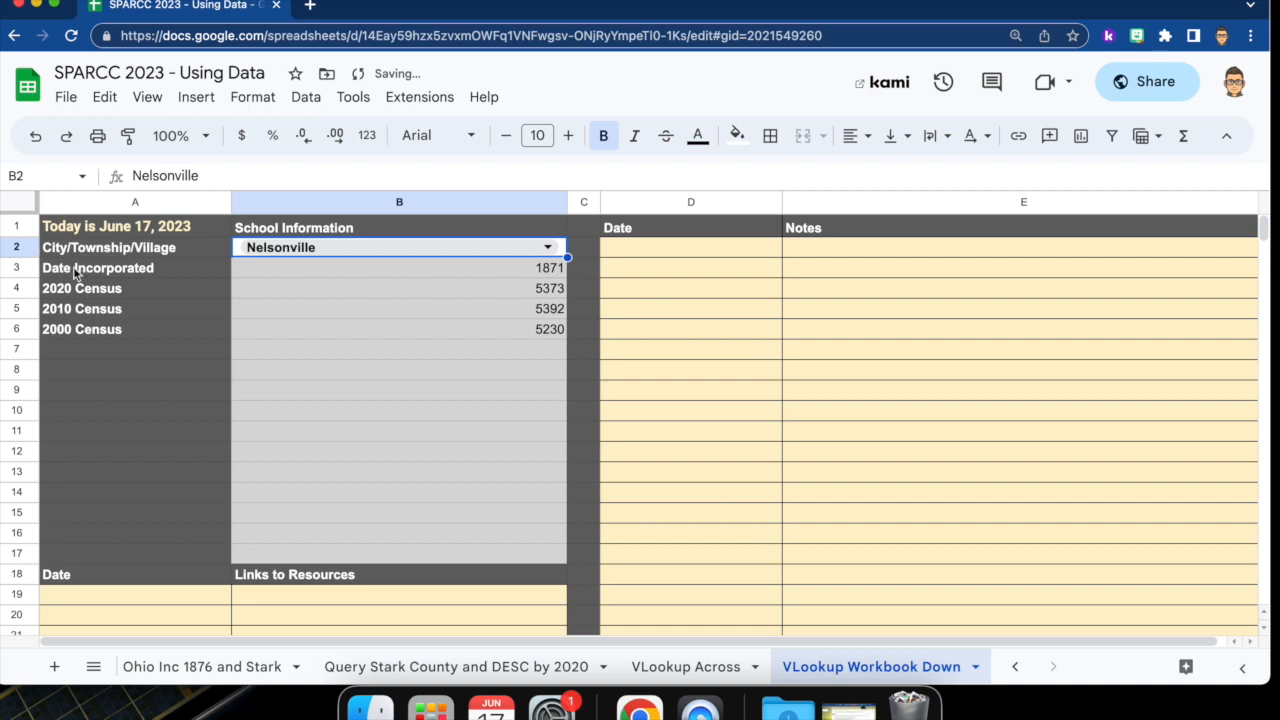
Examine the Date Incorporated formula in B3 and look at the Notes and Links to Resources areas
left_click(250, 267)
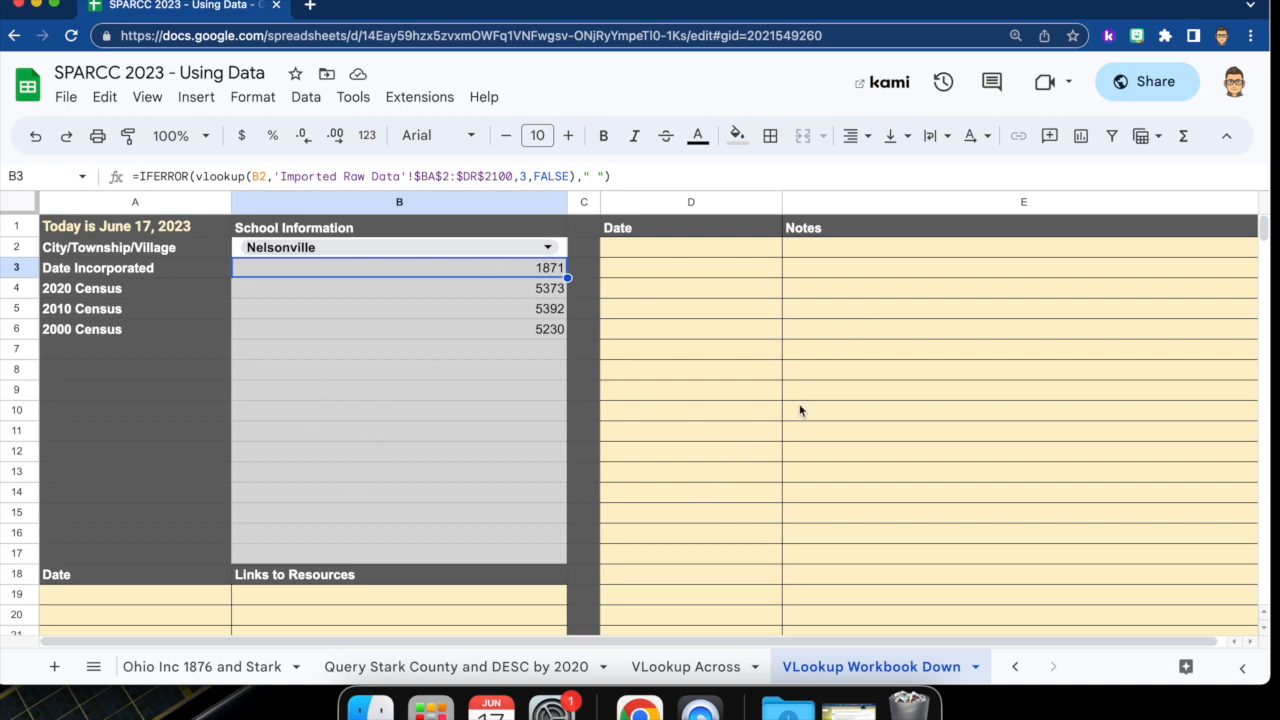
left_click(817, 378)
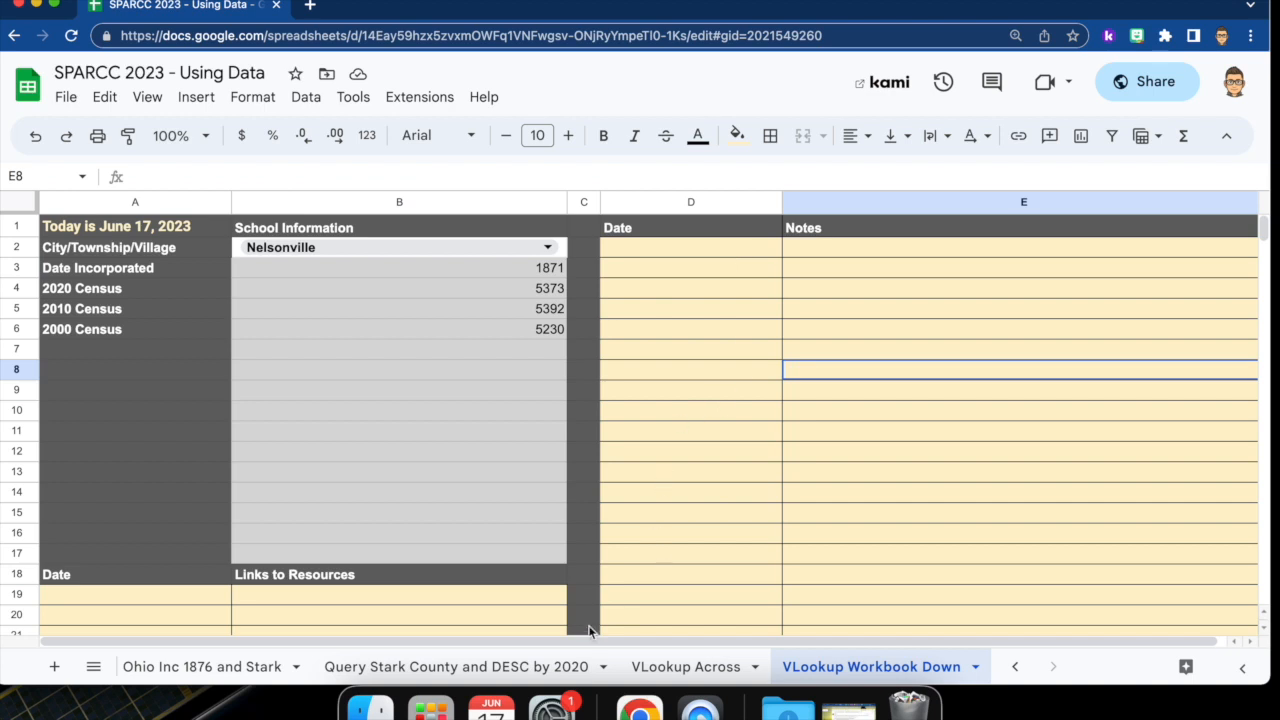
left_click(350, 598)
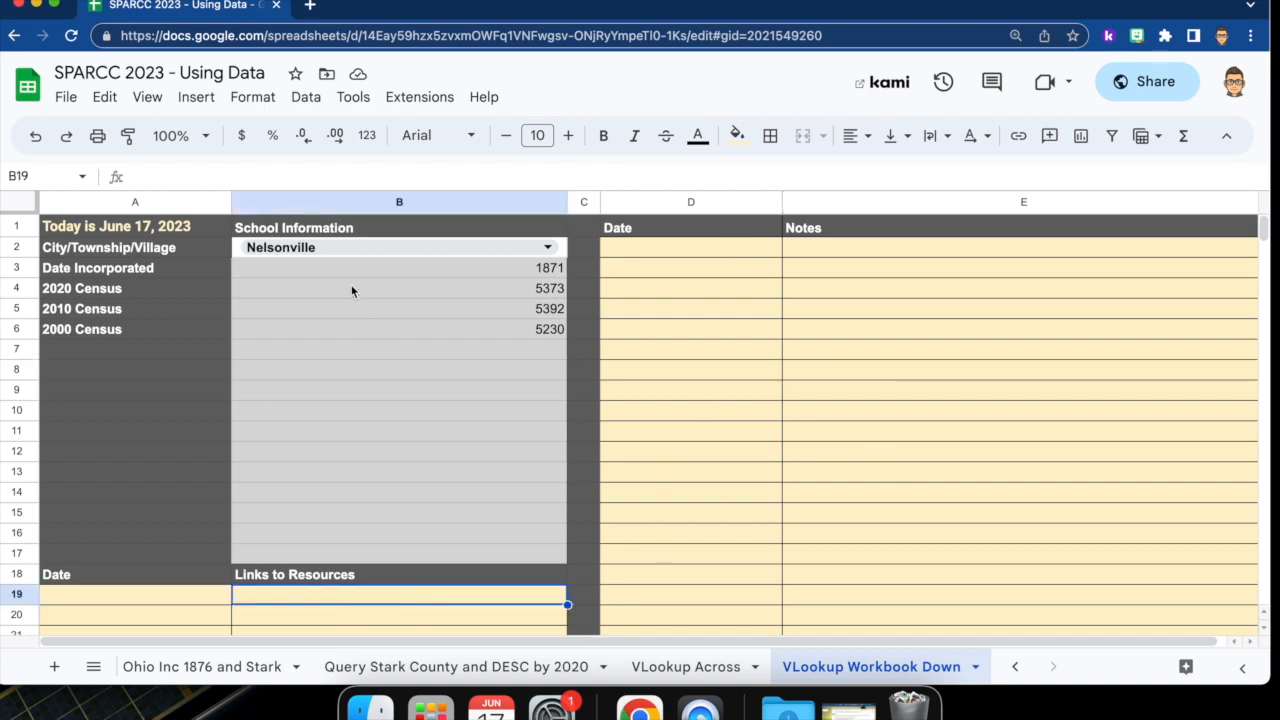
Check the Date Incorporated formula in B3, and choose Geneva as the City/Township/Village in B2
left_click(321, 270)
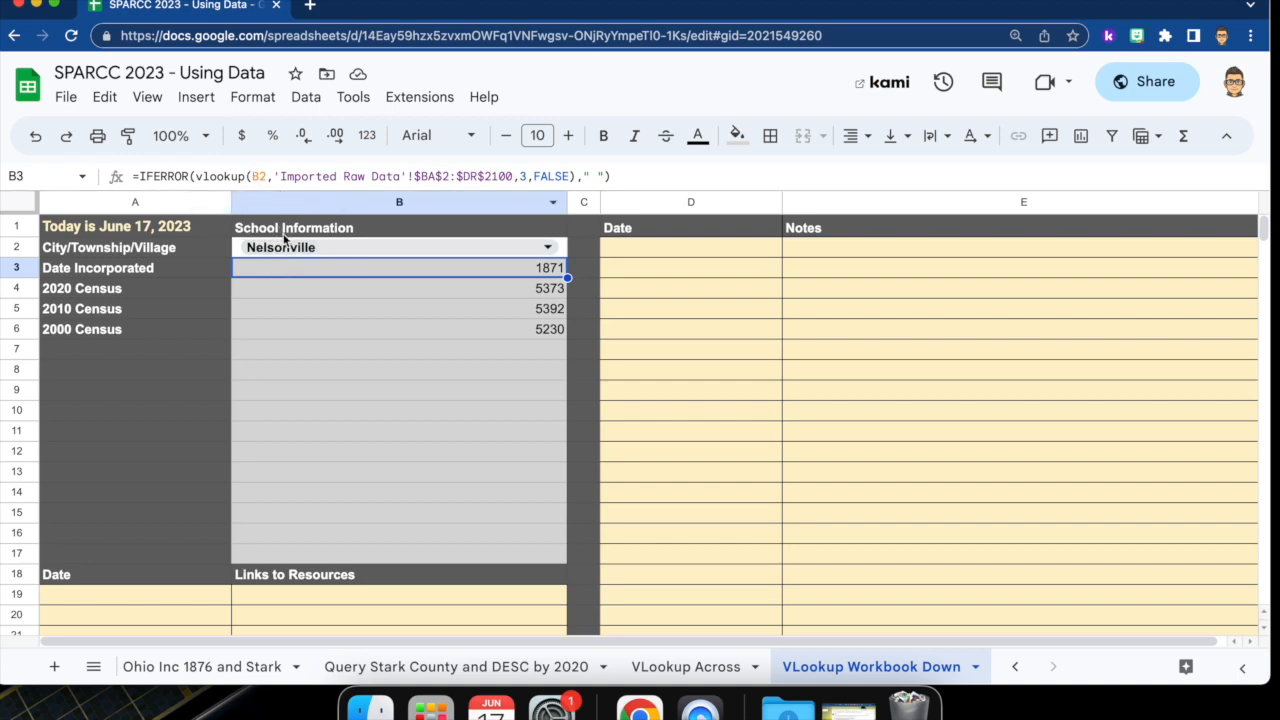
left_click(551, 251)
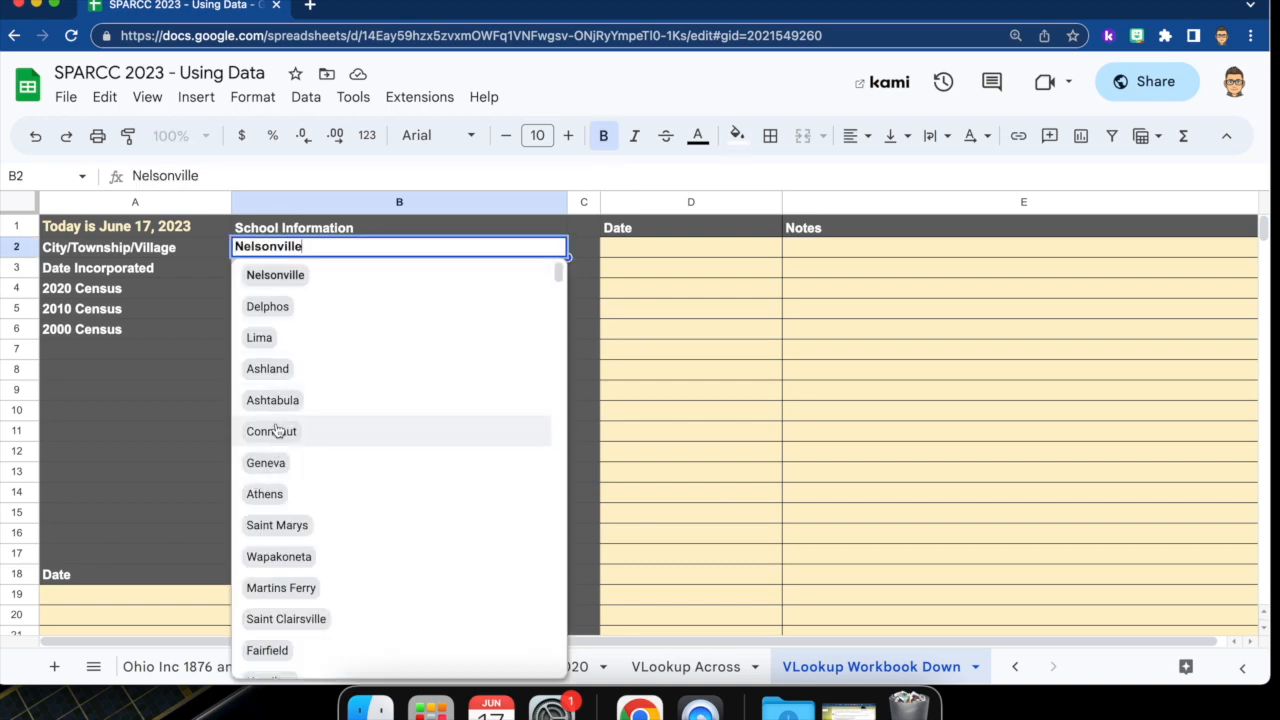
left_click(266, 462)
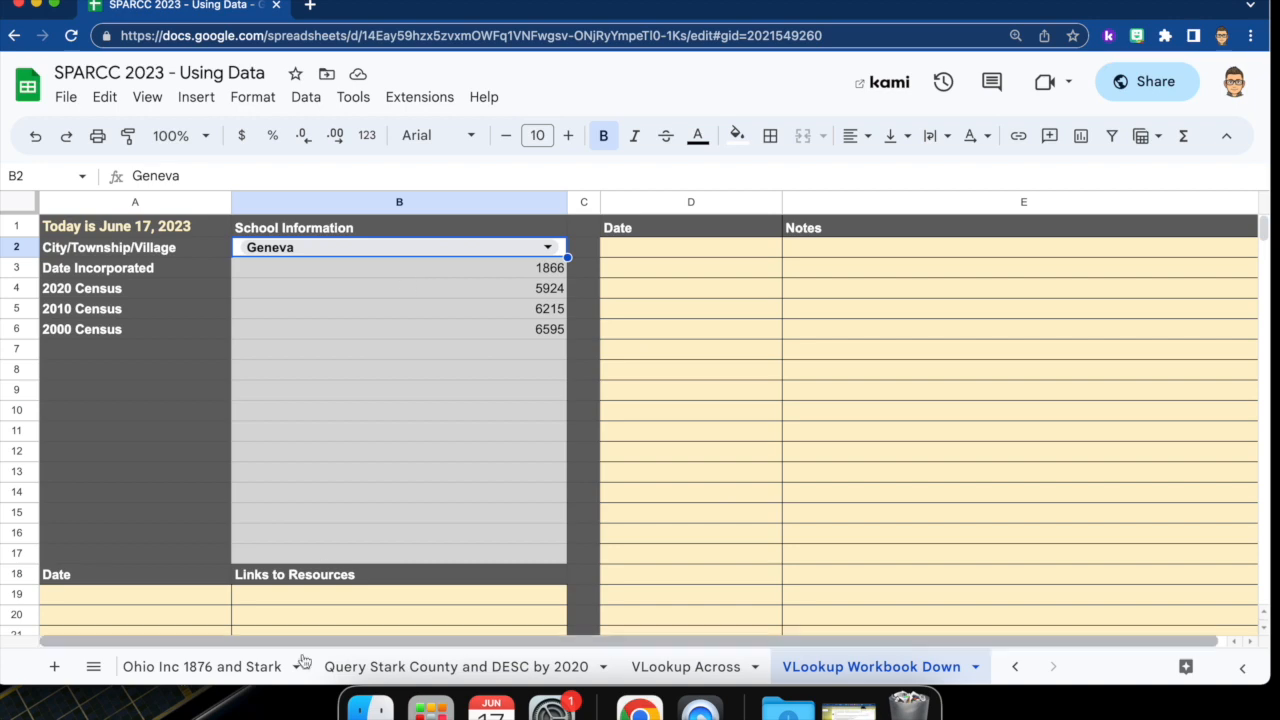
Look back through the VLookup Across, Query Stark County and DESC by 2020, and Ohio Inc 1876 and Stark sheets, ending on Imported Raw Data
left_click(643, 670)
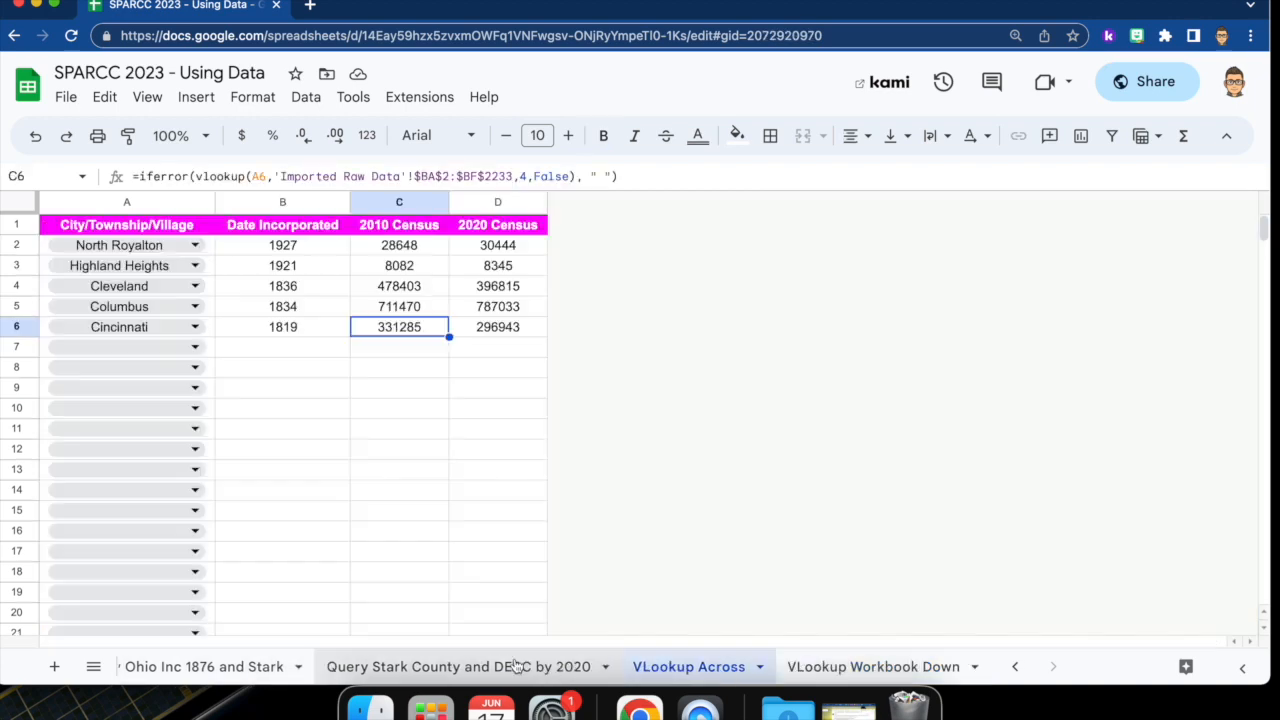
left_click(486, 672)
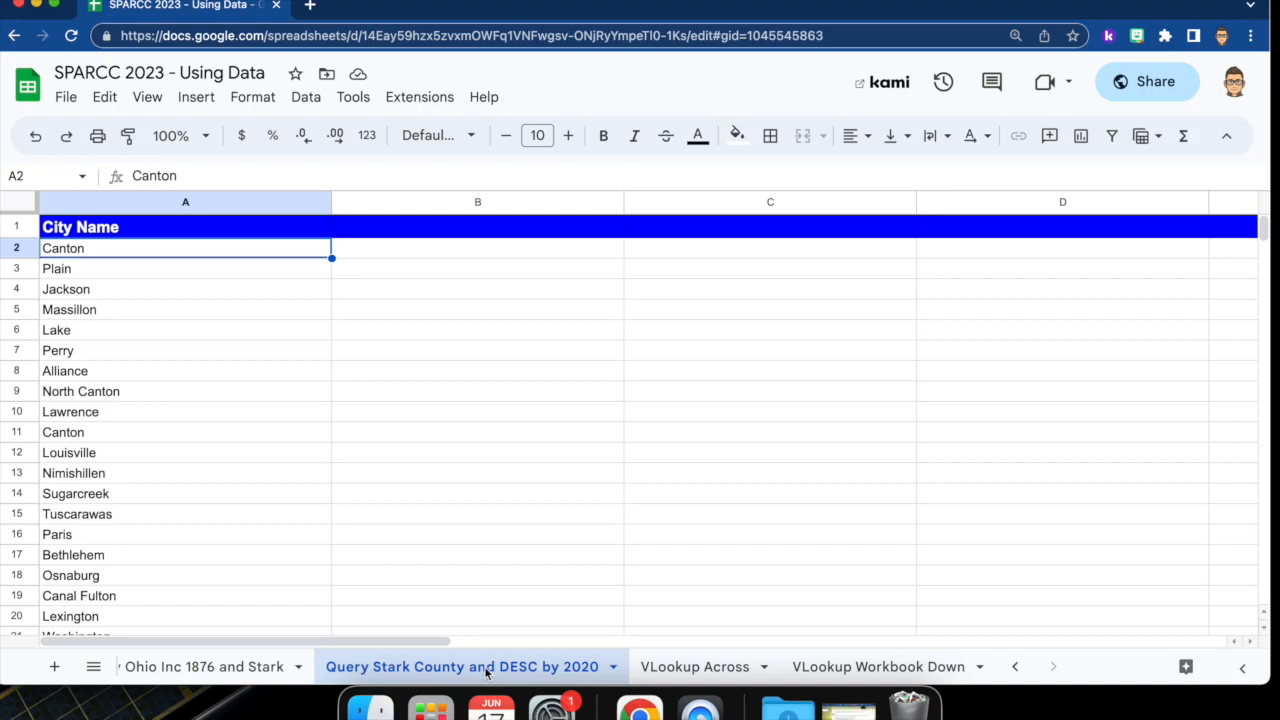
left_click(256, 668)
scroll(250, 668, "left", 5)
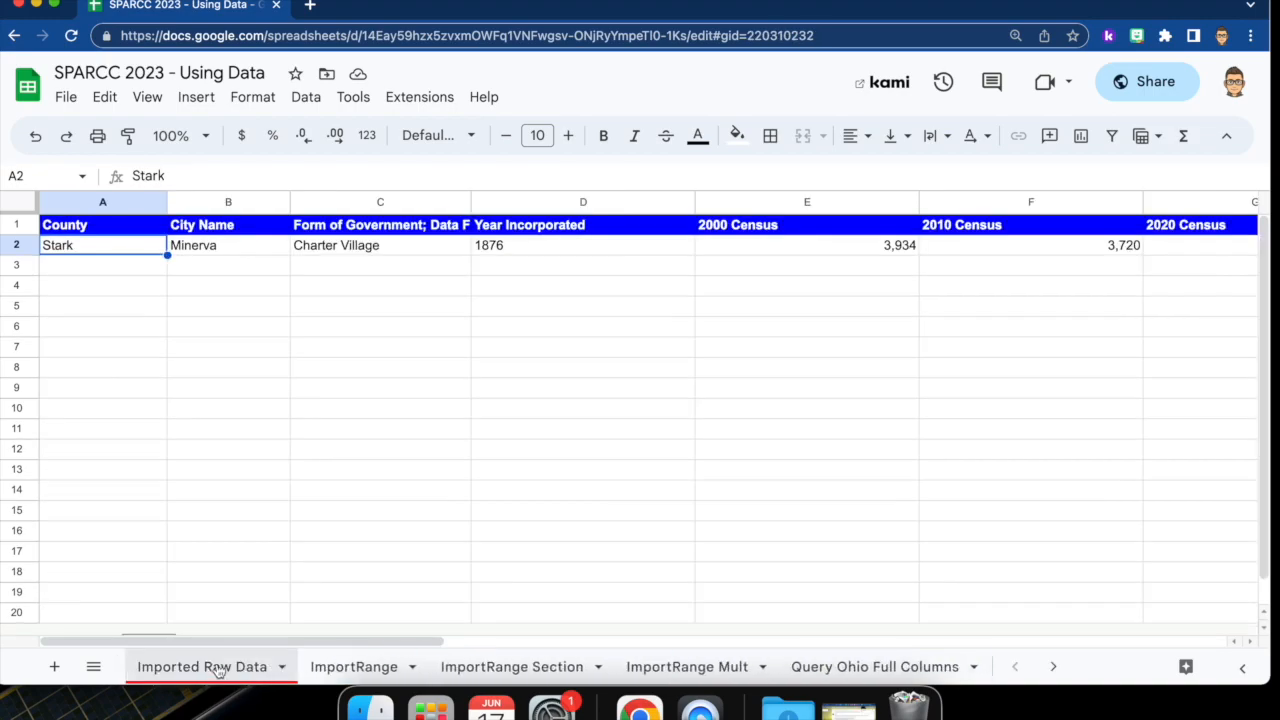
left_click(249, 671)
Examine the rows and columns of the Imported Raw Data sheet across its full width, returning to the first row and column
scroll(697, 380, "right", 5)
scroll(697, 380, "left", 10)
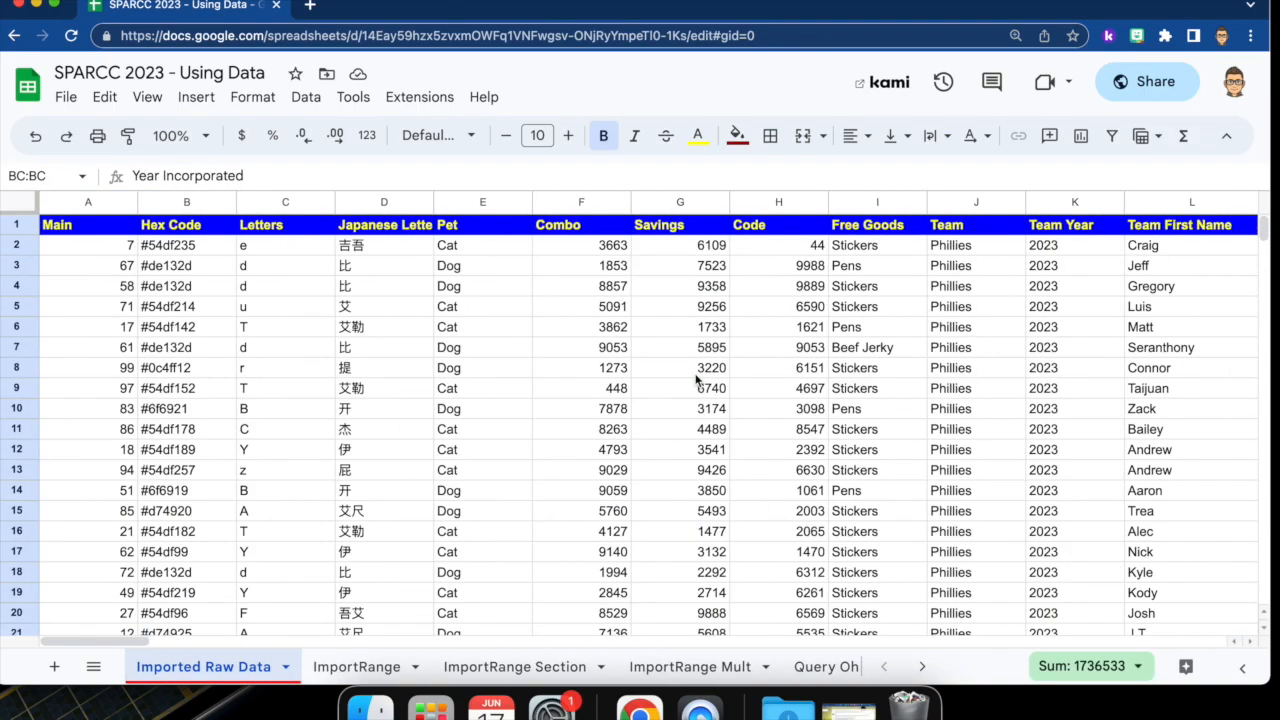
scroll(697, 380, "down", 20)
scroll(697, 380, "up", 10)
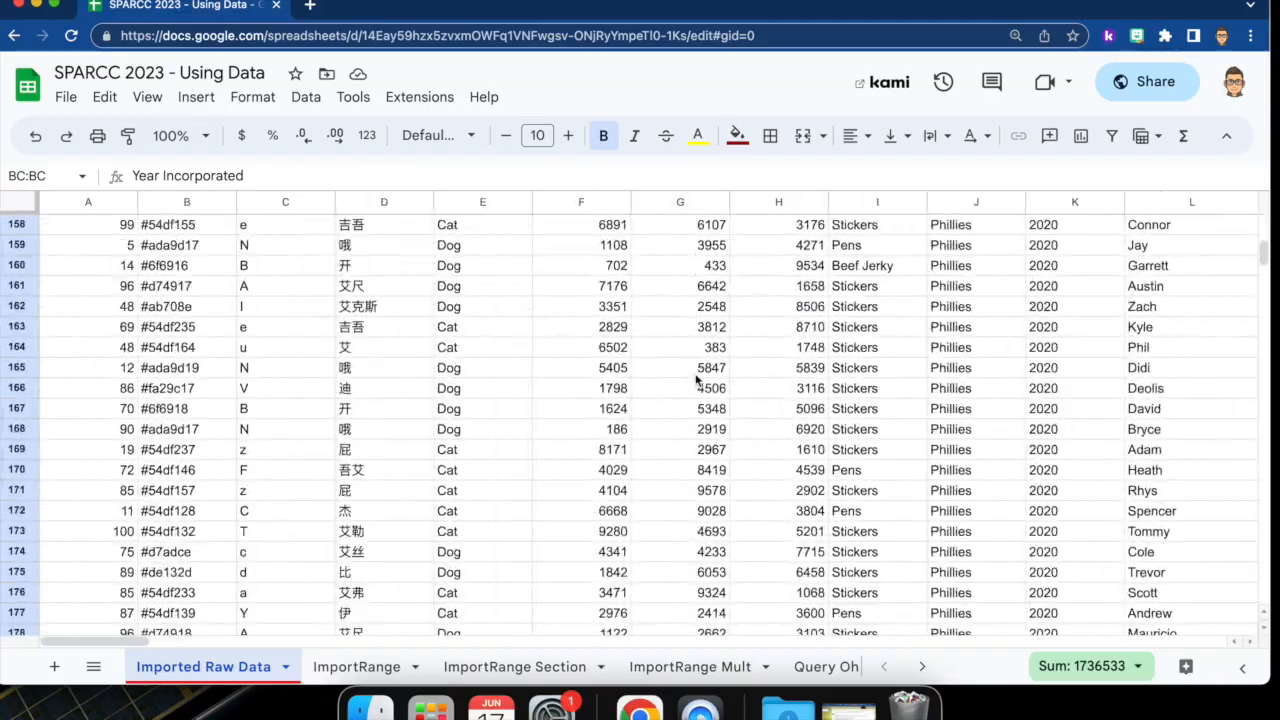
scroll(697, 380, "right", 10)
scroll(697, 380, "up", 9)
scroll(697, 380, "right", 15)
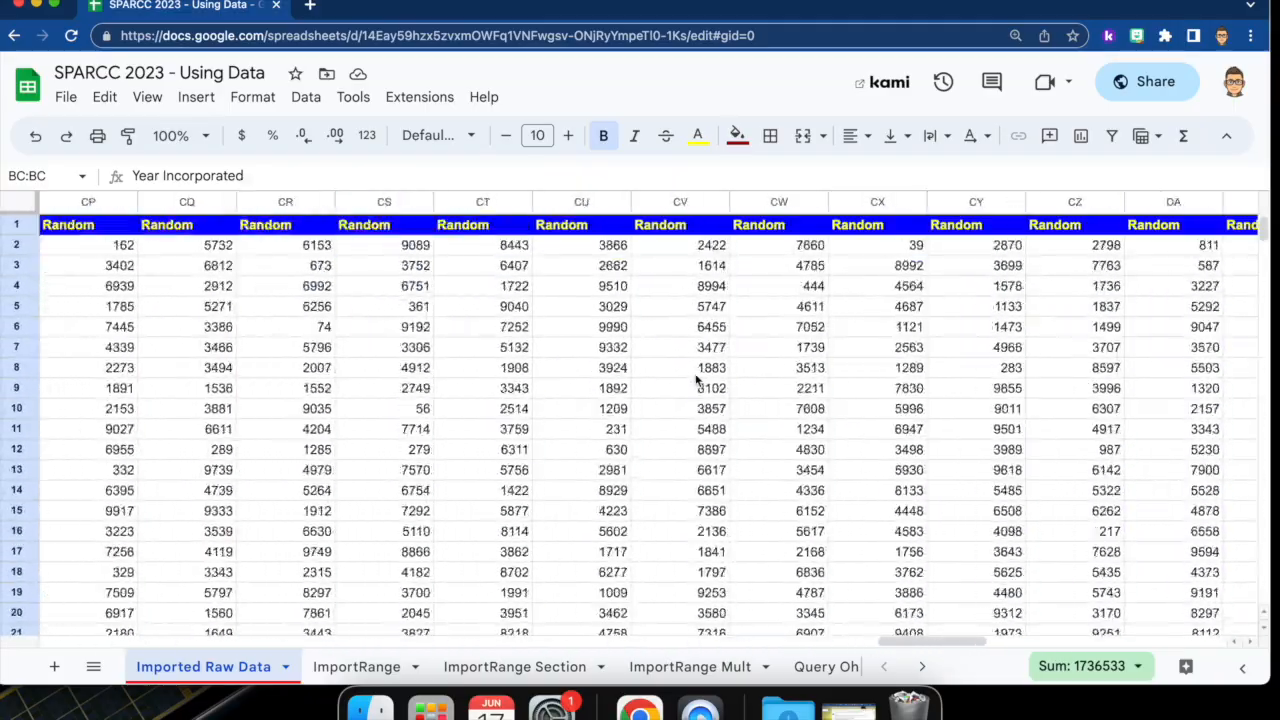
scroll(697, 382, "left", 20)
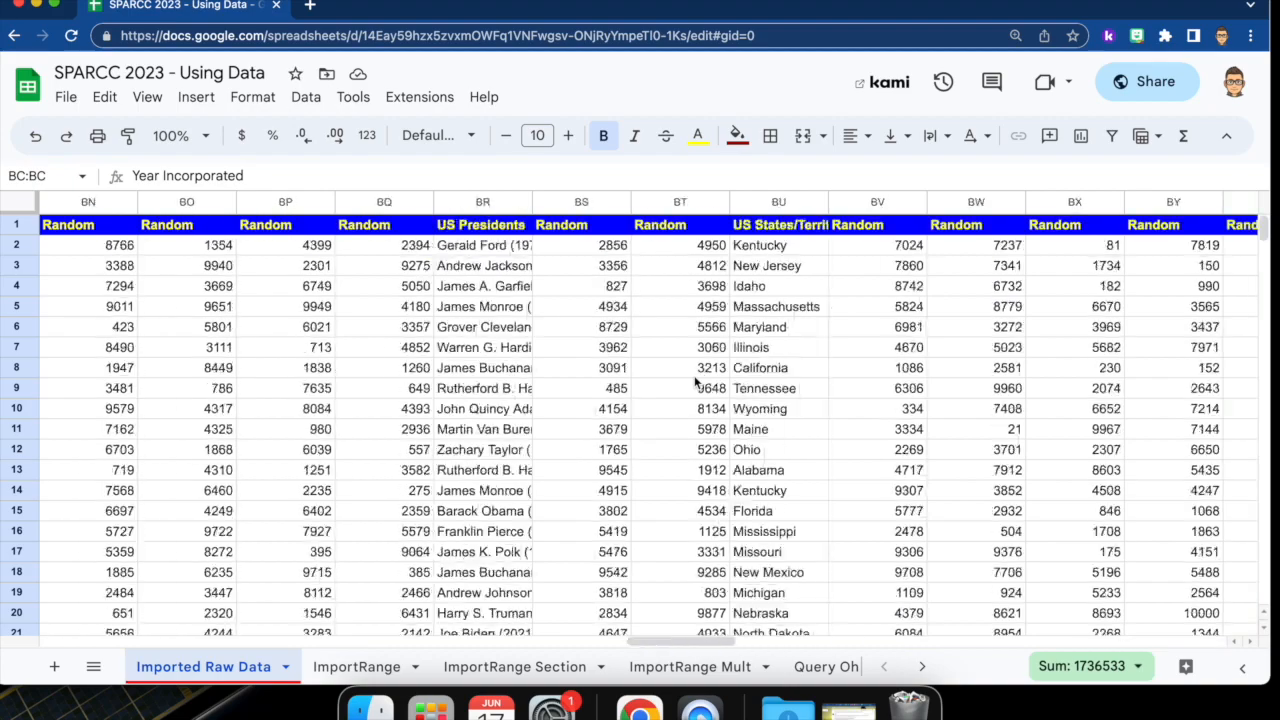
scroll(697, 380, "down", 3)
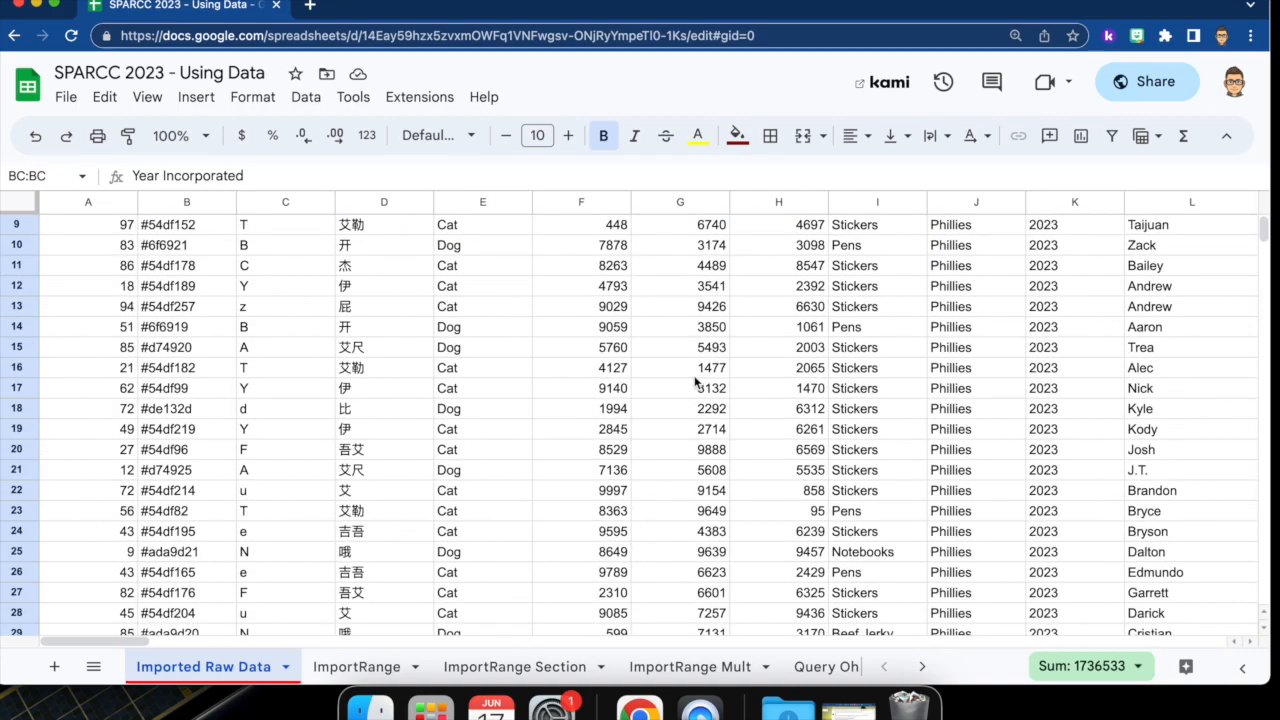
scroll(697, 380, "right", 10)
scroll(697, 380, "up", 2)
scroll(697, 380, "down", 3)
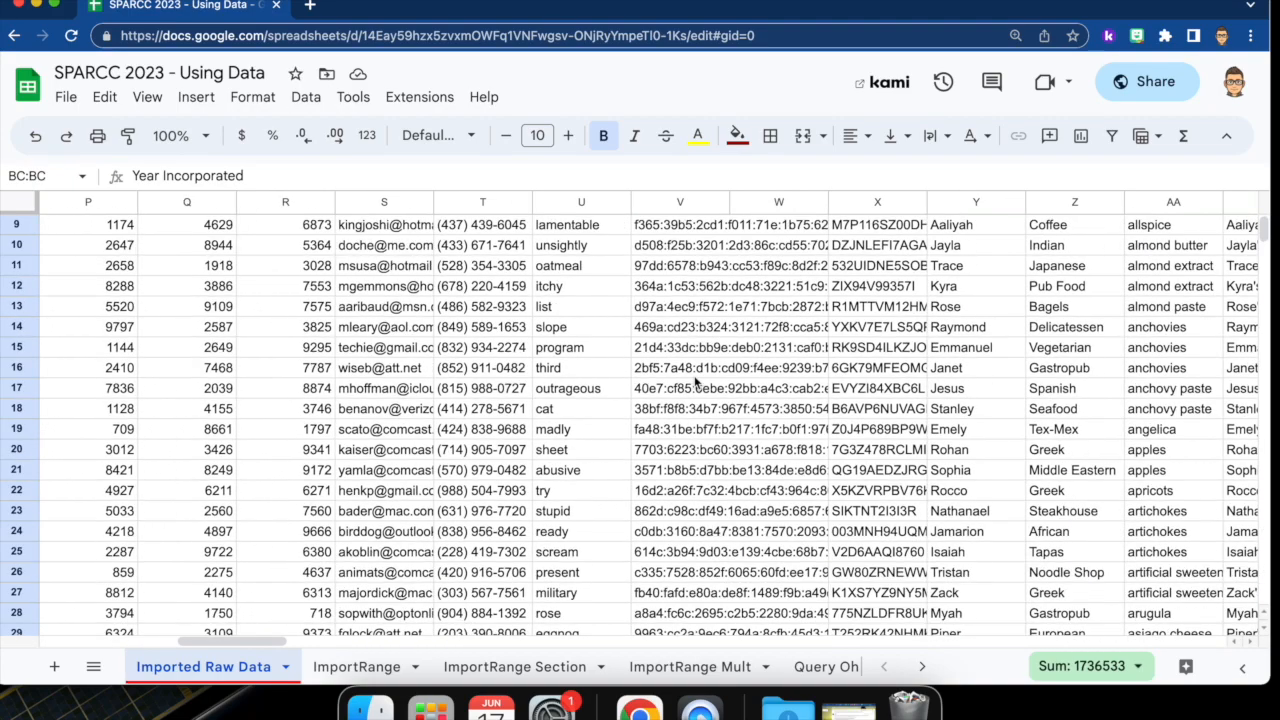
scroll(697, 382, "right", 3)
scroll(697, 382, "down", 5)
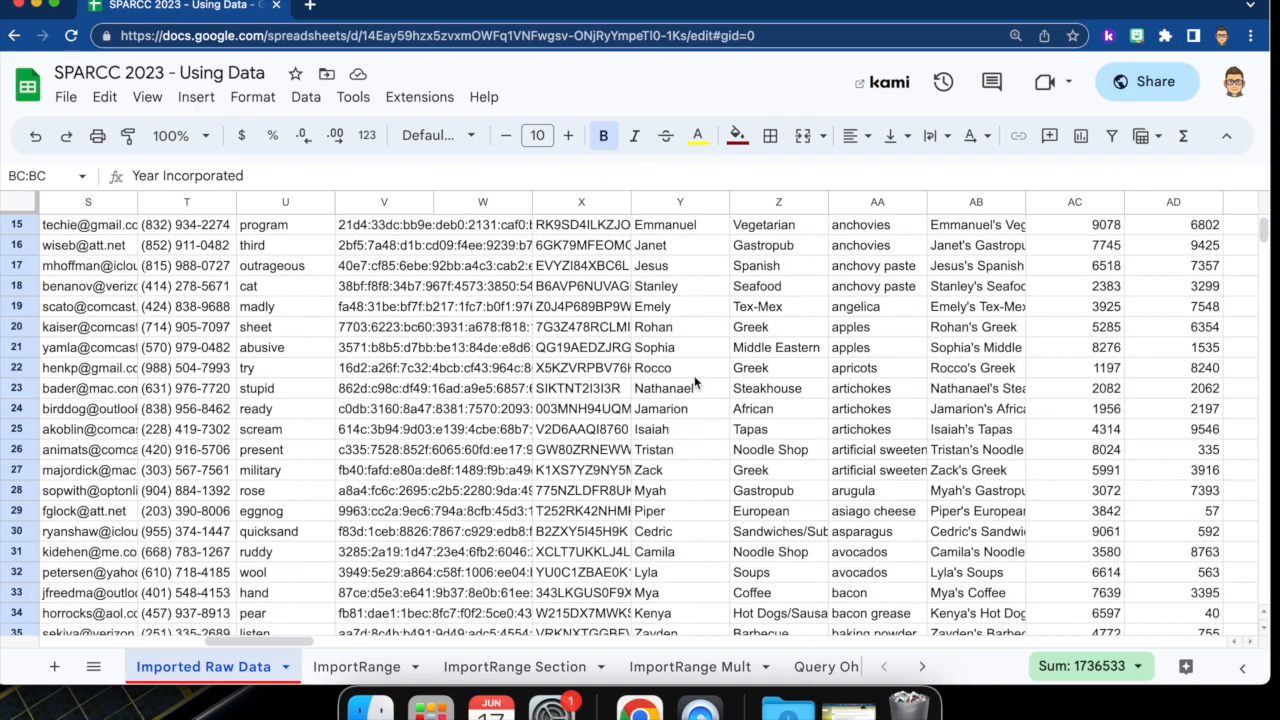
scroll(697, 382, "up", 10)
scroll(697, 382, "left", 12)
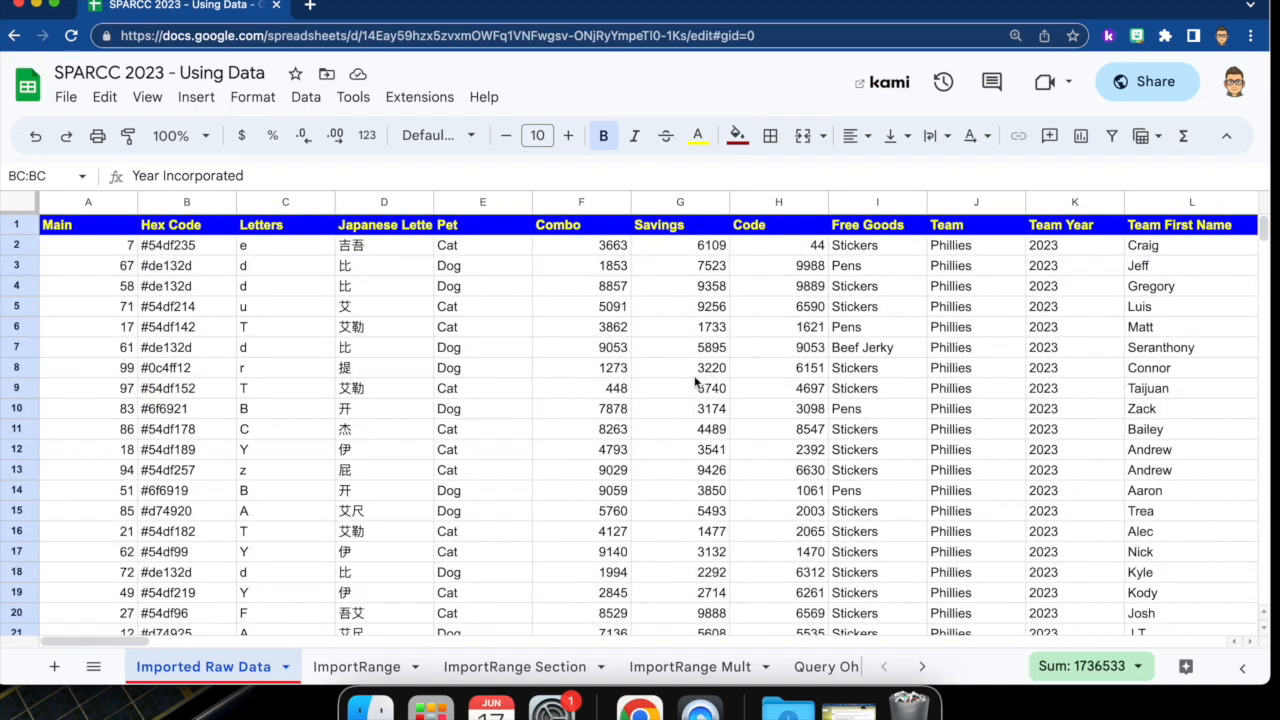